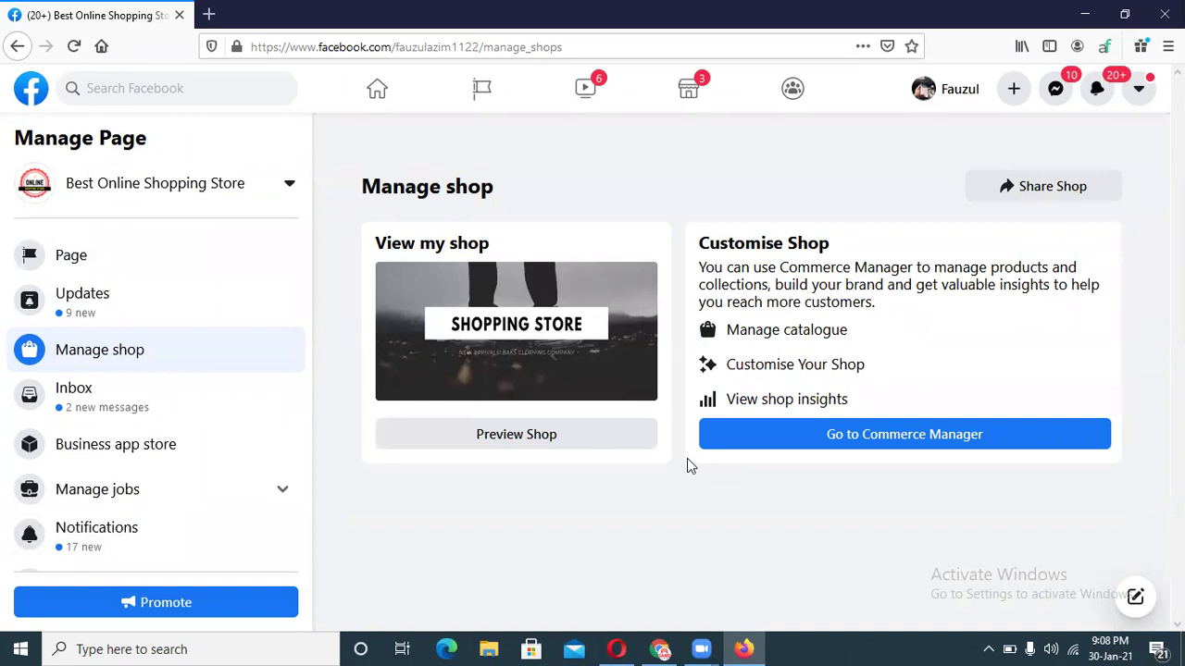
Preview the Best Online Shopping Store shop and return to the Manage shop page.
left_click(562, 442)
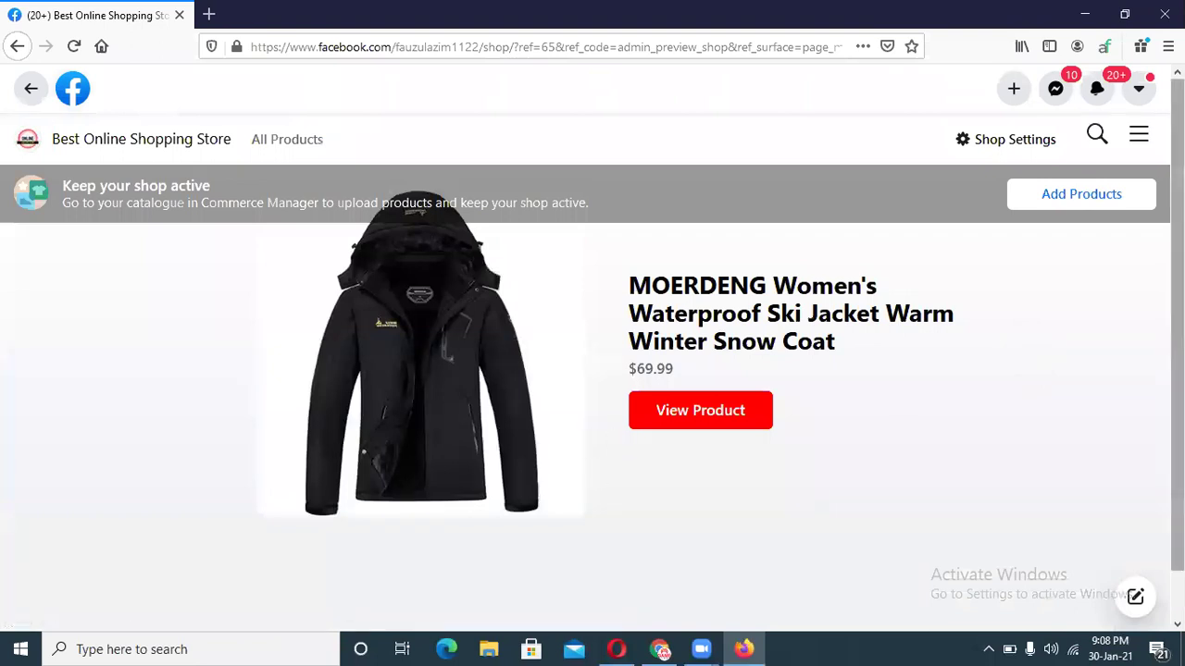
scroll(562, 442, "down", 1)
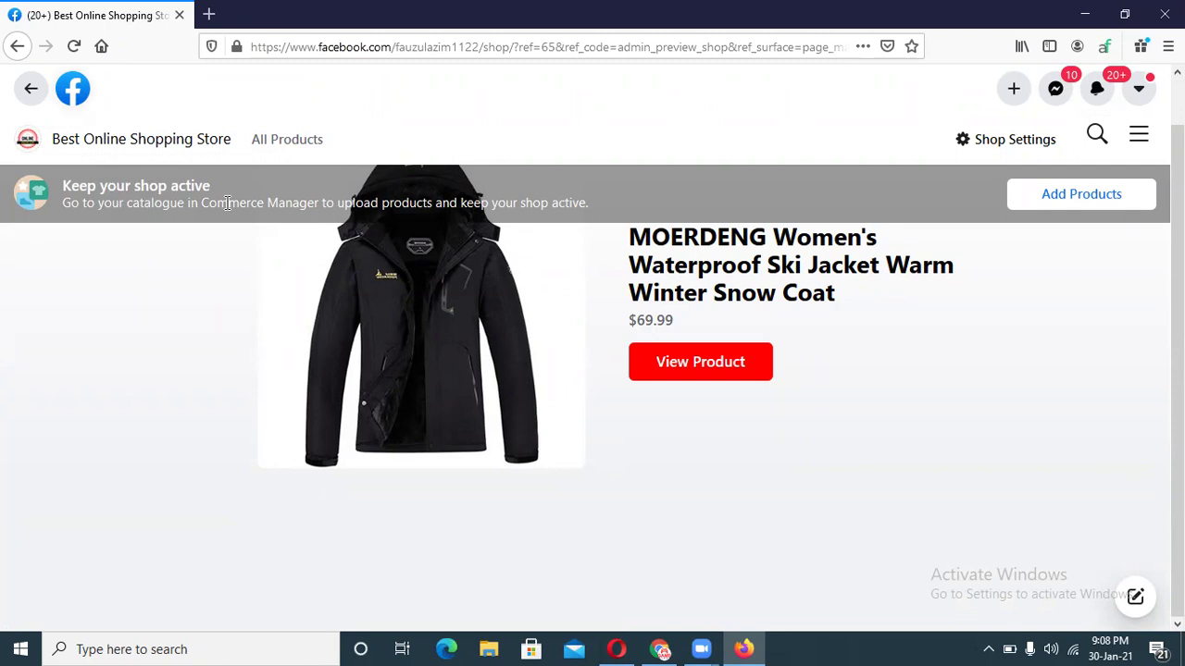
left_click(16, 46)
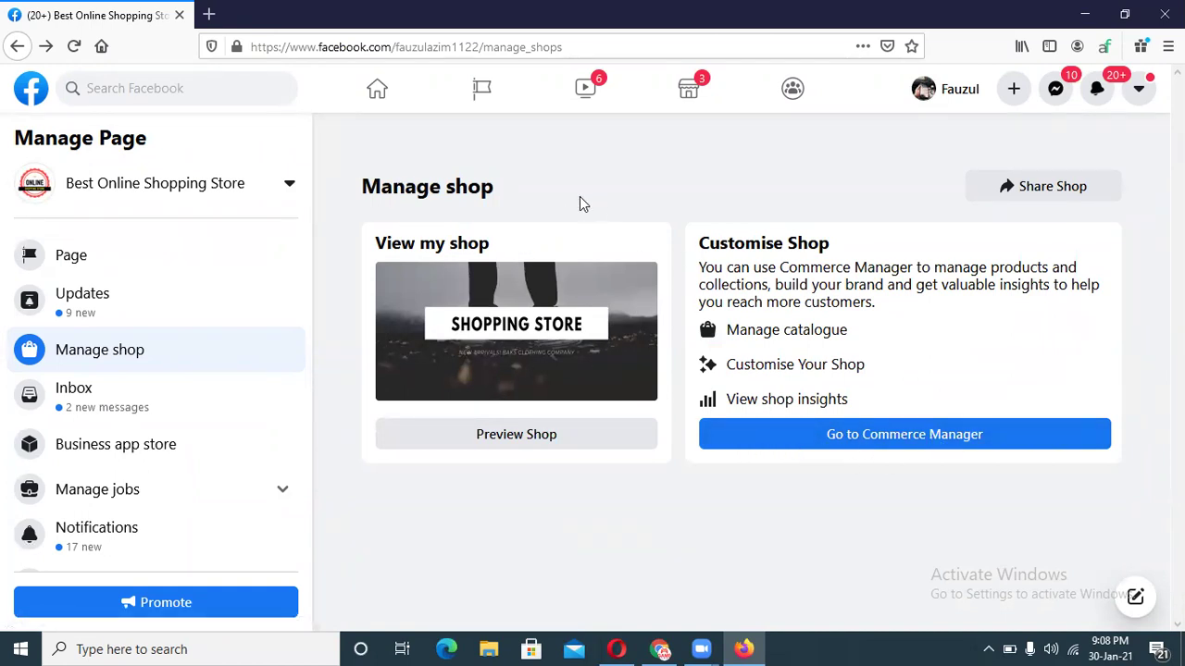
Copy the shop's share link and paste it into Google Translate in a new tab, with English as the source language.
left_click(1058, 188)
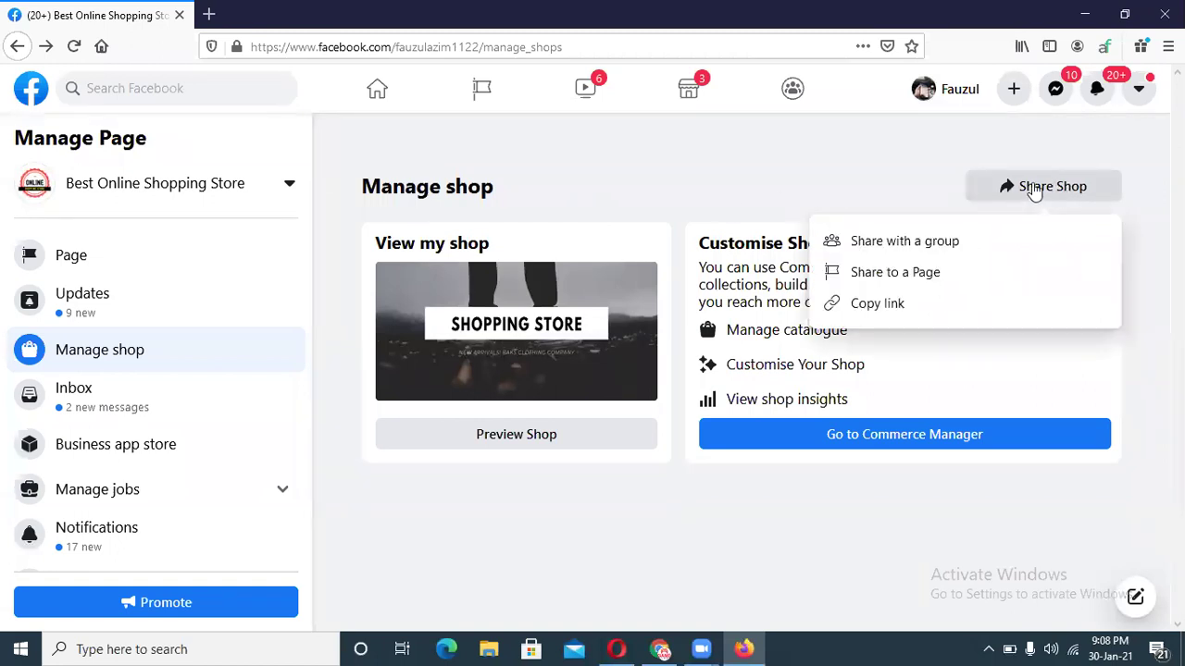
left_click(872, 306)
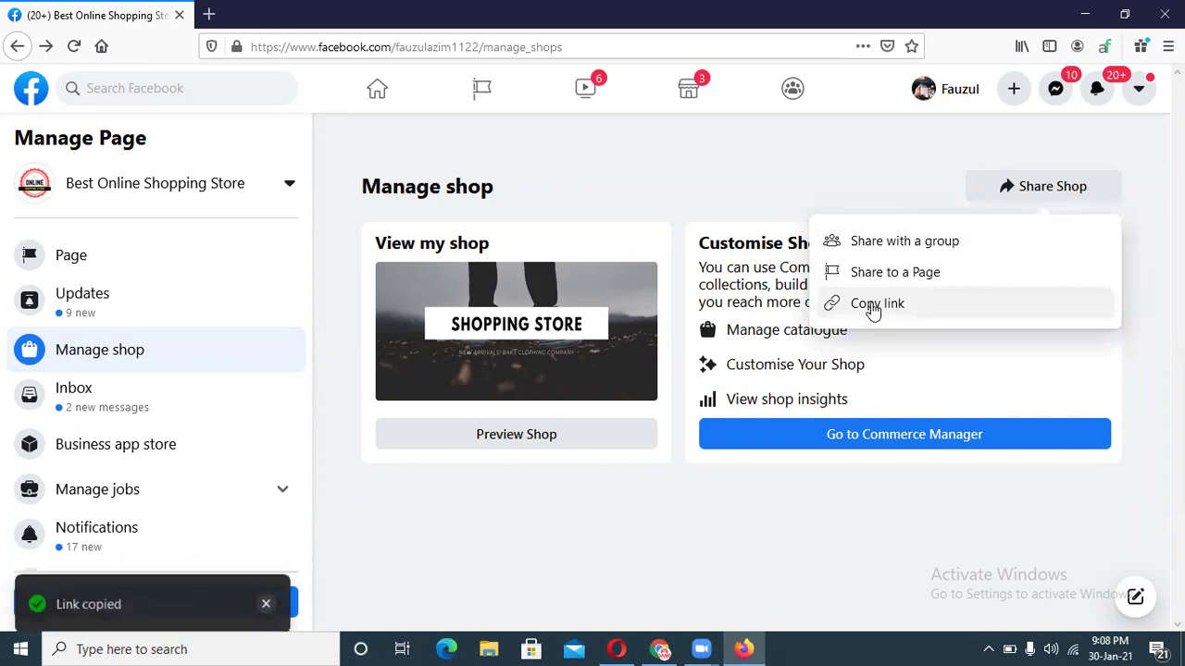
left_click(209, 14)
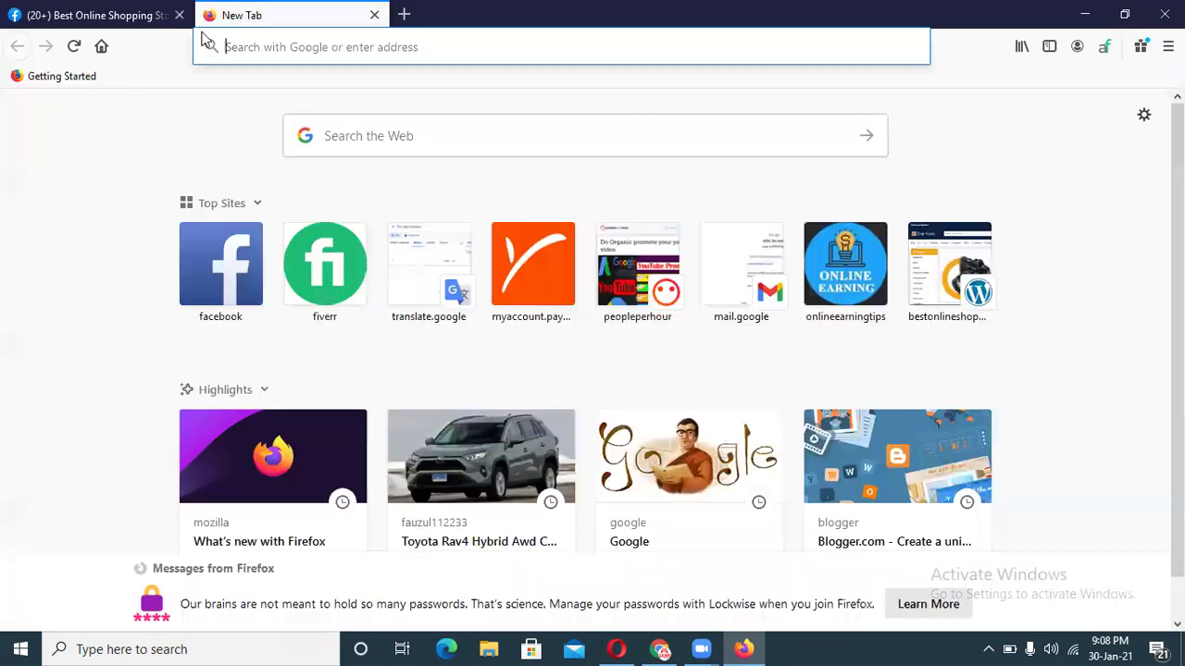
left_click(424, 273)
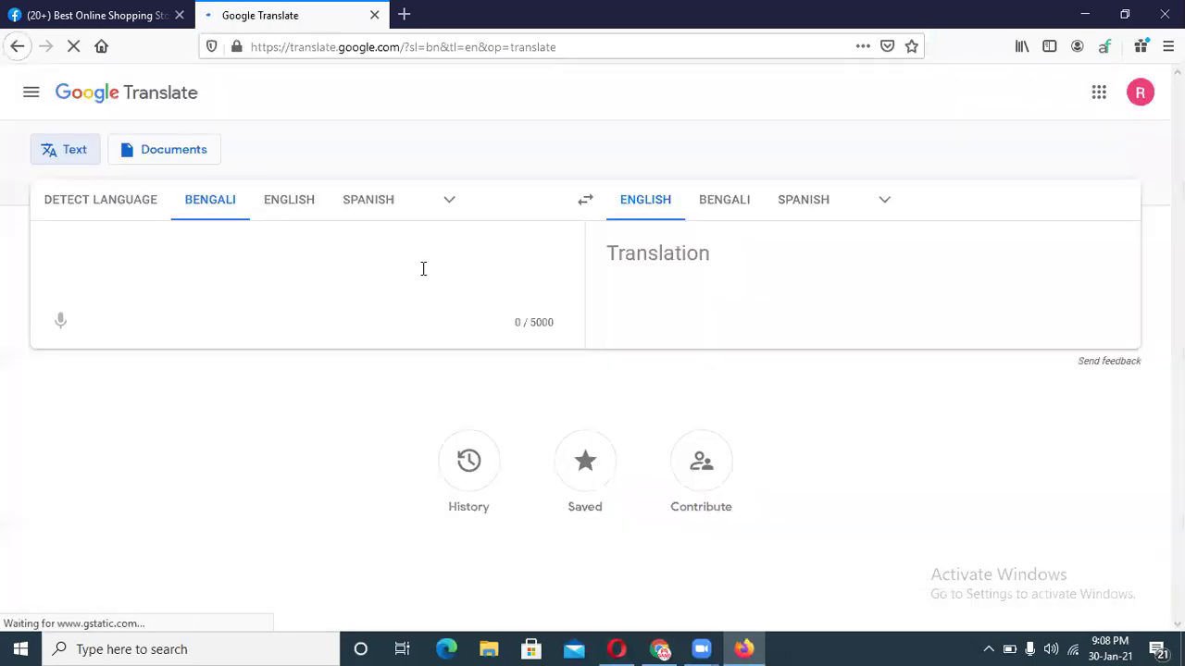
left_click(266, 209)
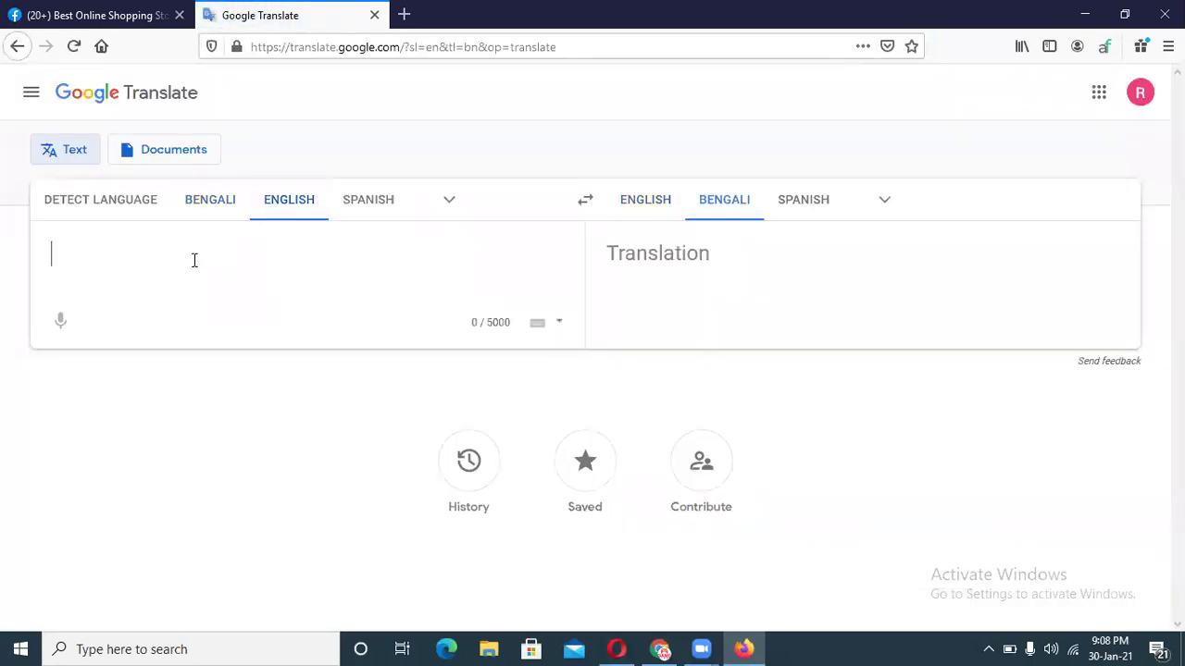
key("ctrl+v")
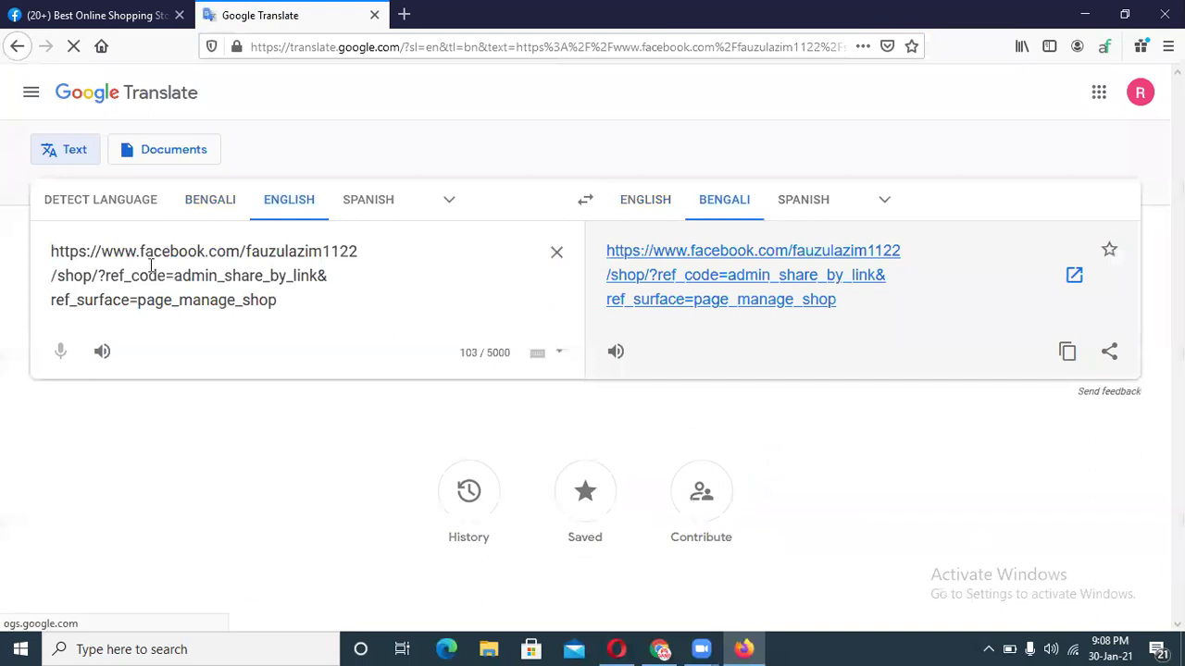
Highlight the whole pasted shop link, return to the Manage shop page and dismiss the sharing options.
left_click_drag(51, 251, 309, 306)
left_click(302, 305)
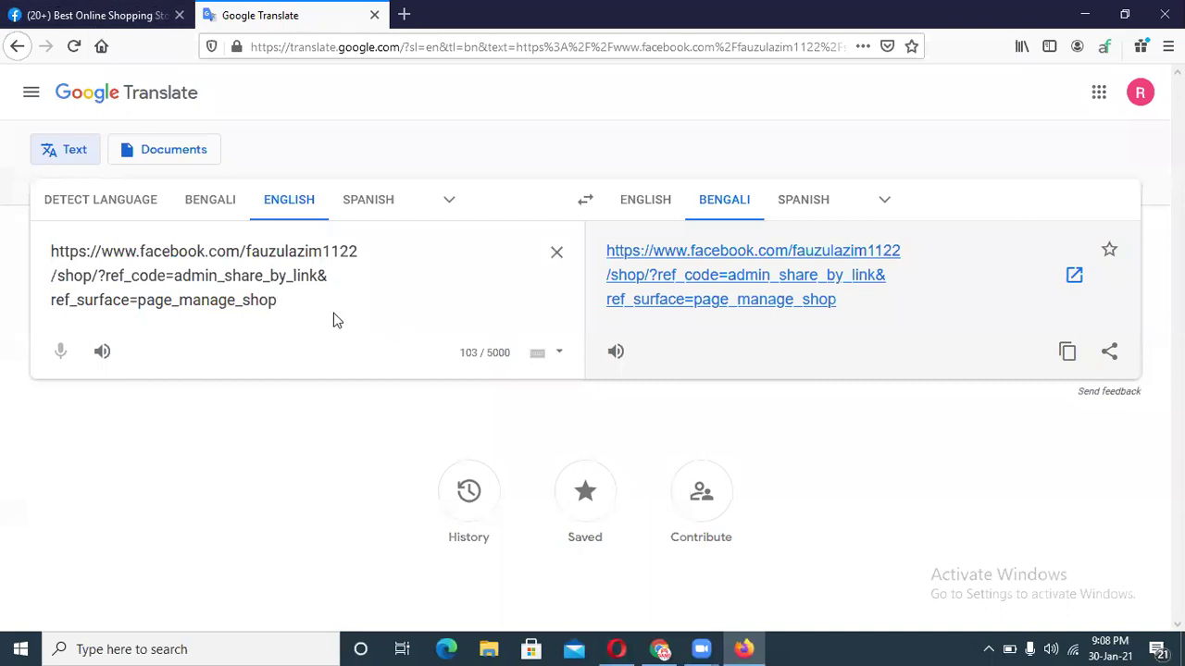
left_click_drag(307, 305, 11, 255)
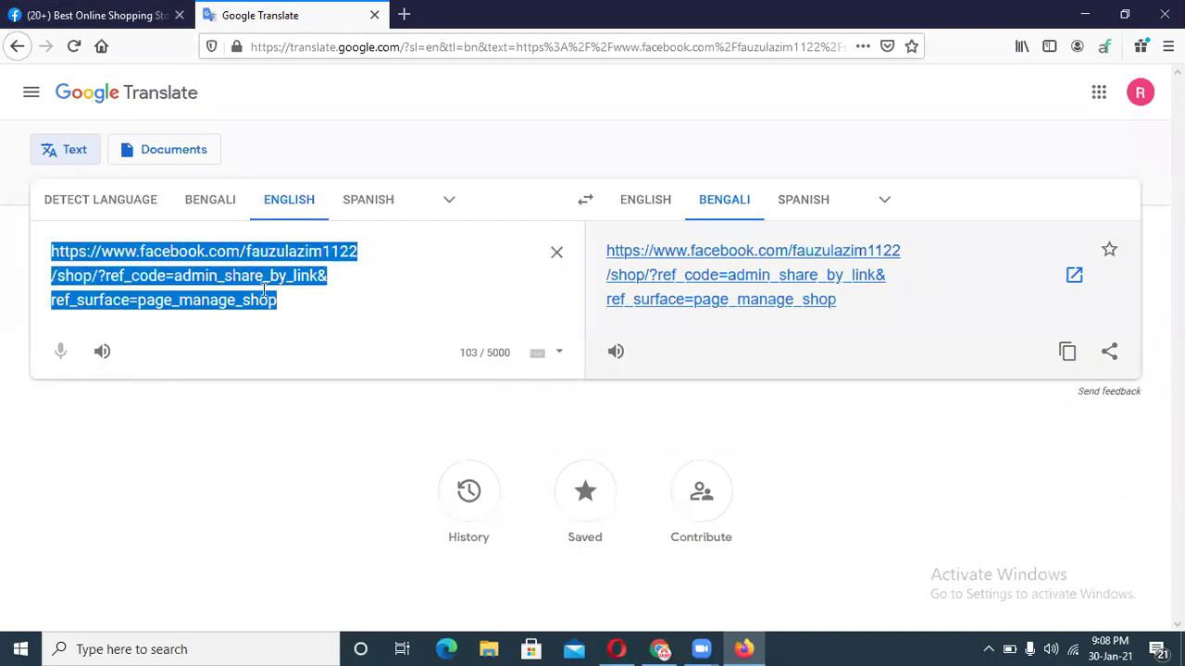
left_click(100, 13)
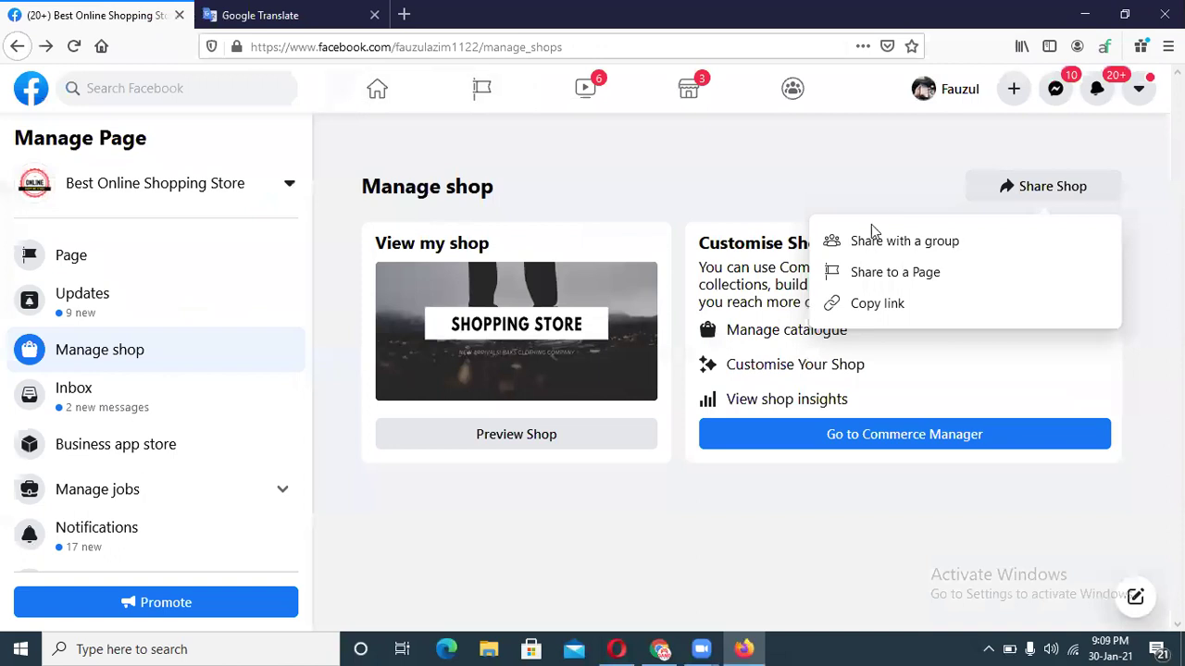
left_click(767, 170)
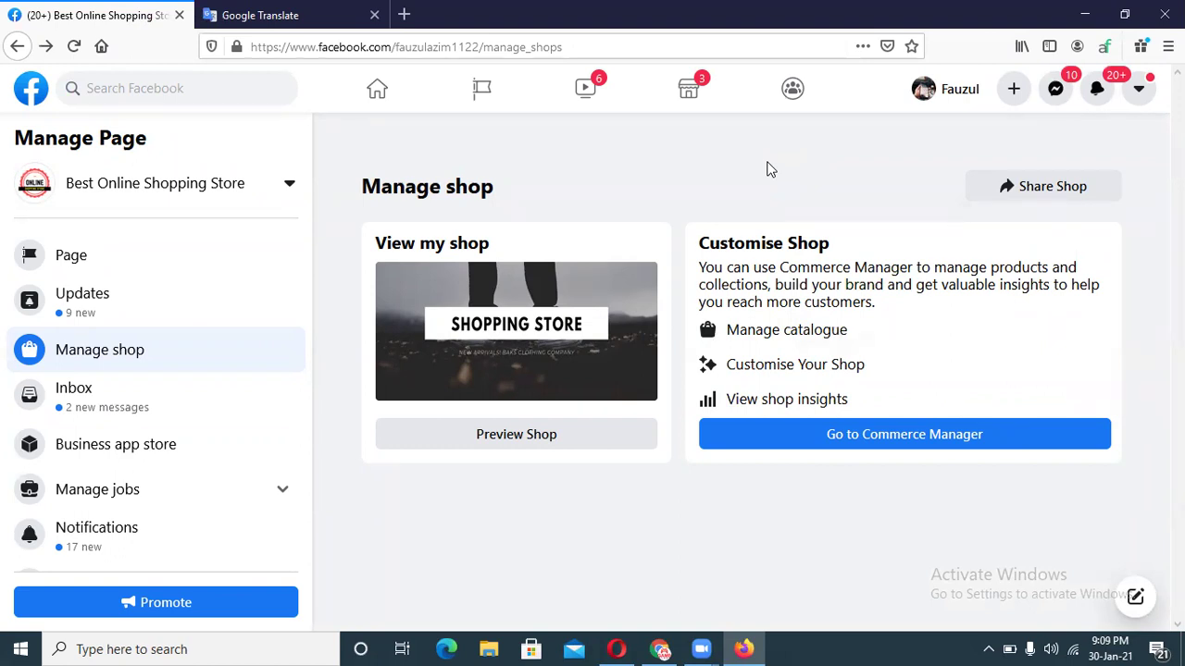
Open Commerce Manager for the shop and review the account approval notice and the rest of the overview.
left_click(804, 440)
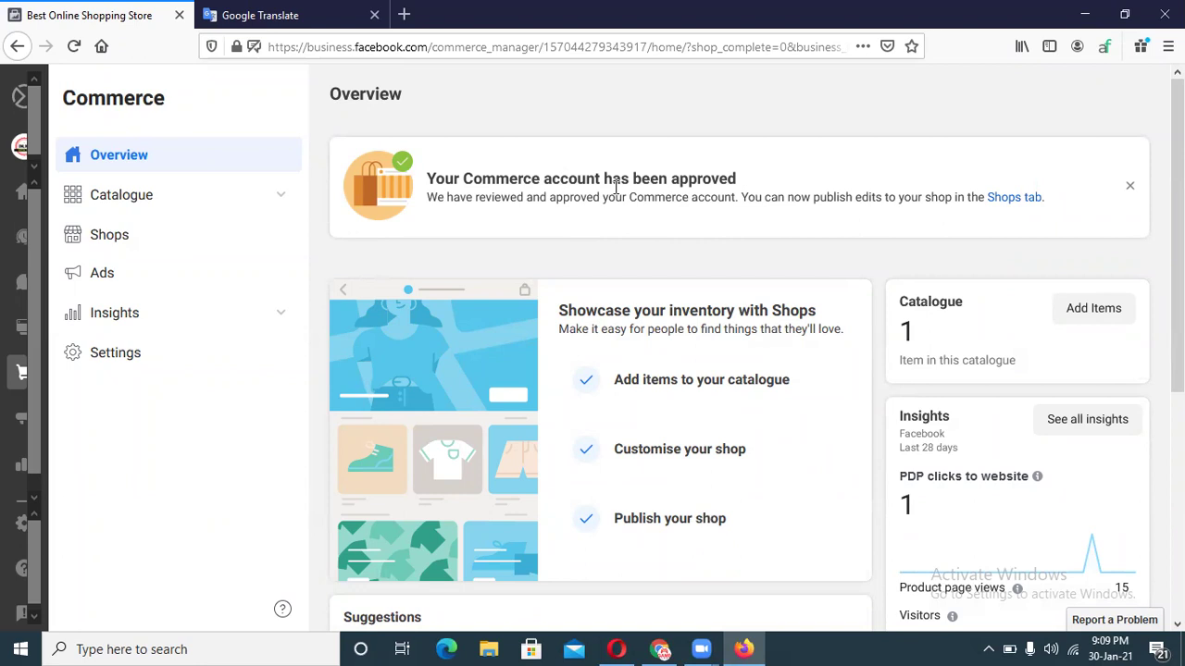
left_click_drag(739, 178, 393, 177)
scroll(244, 163, "down", 4)
scroll(244, 163, "up", 4)
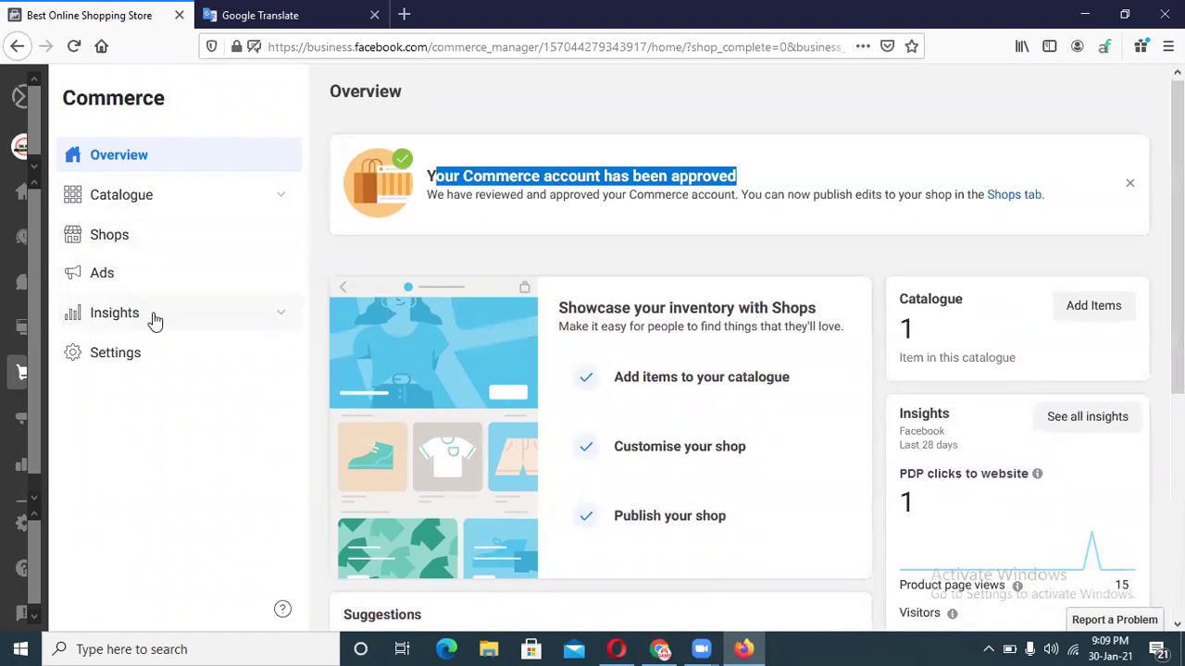
Open the catalogue's items and start adding a new item with the Add manually method.
left_click(130, 199)
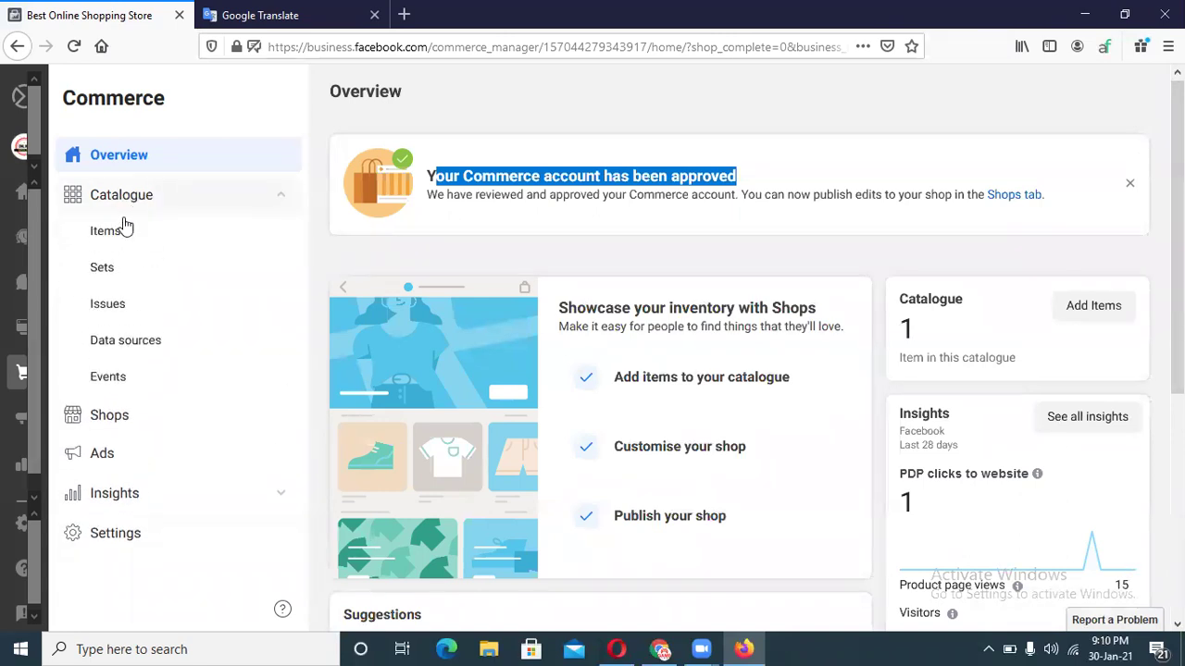
left_click(98, 241)
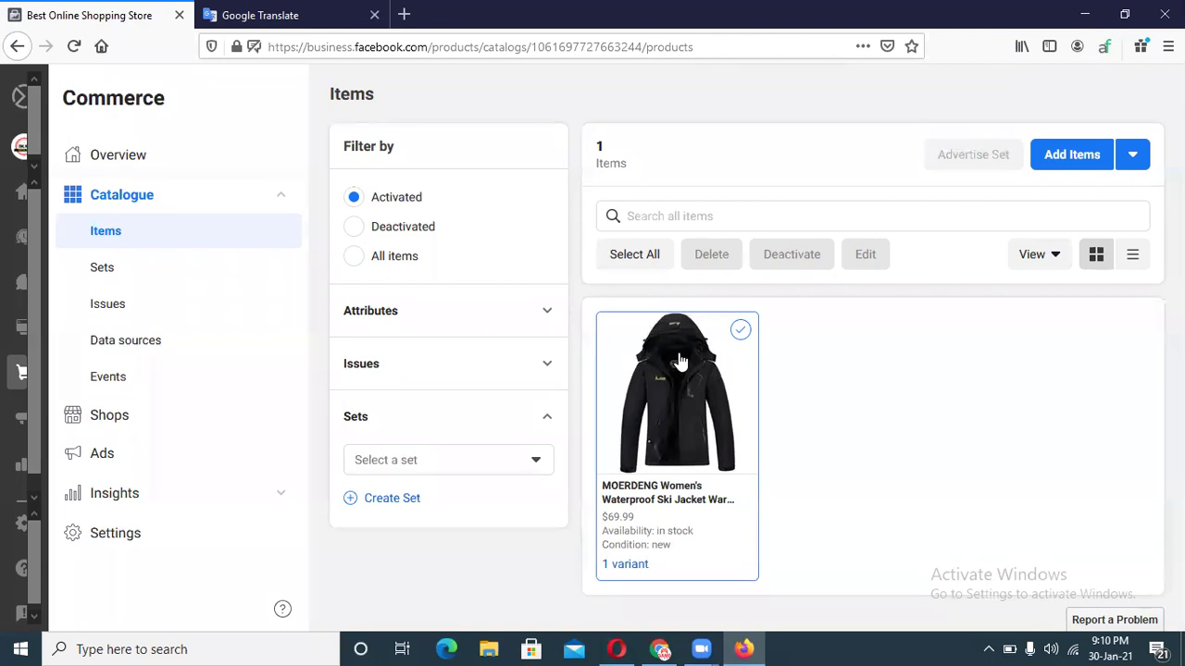
left_click(1064, 154)
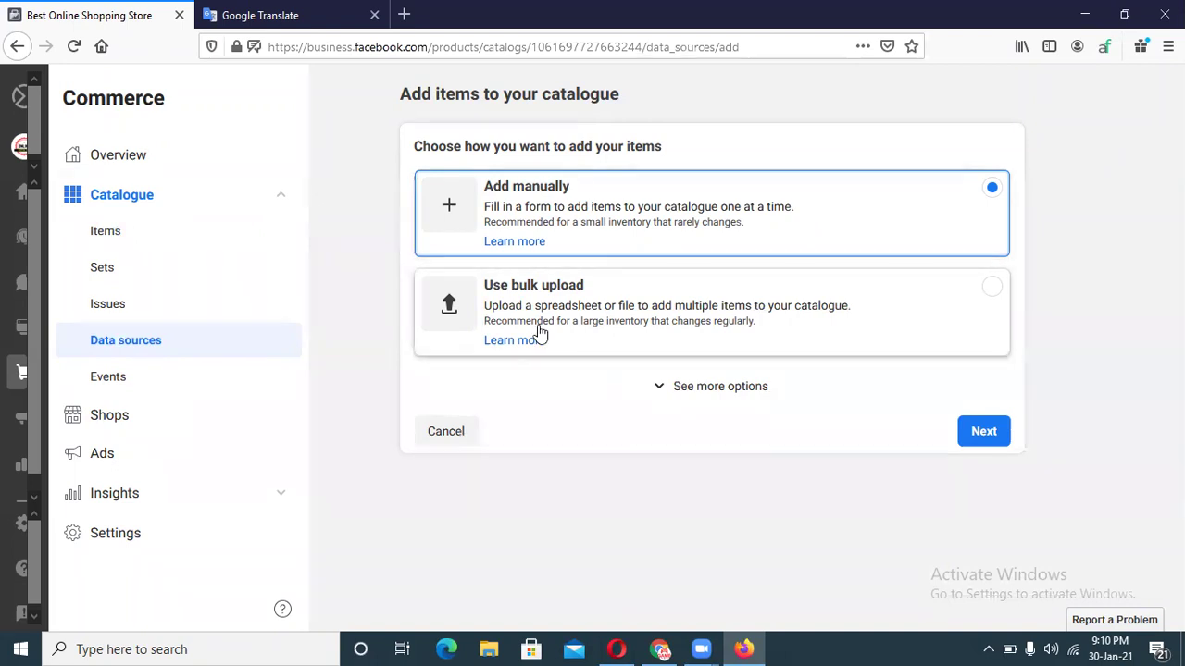
left_click(714, 392)
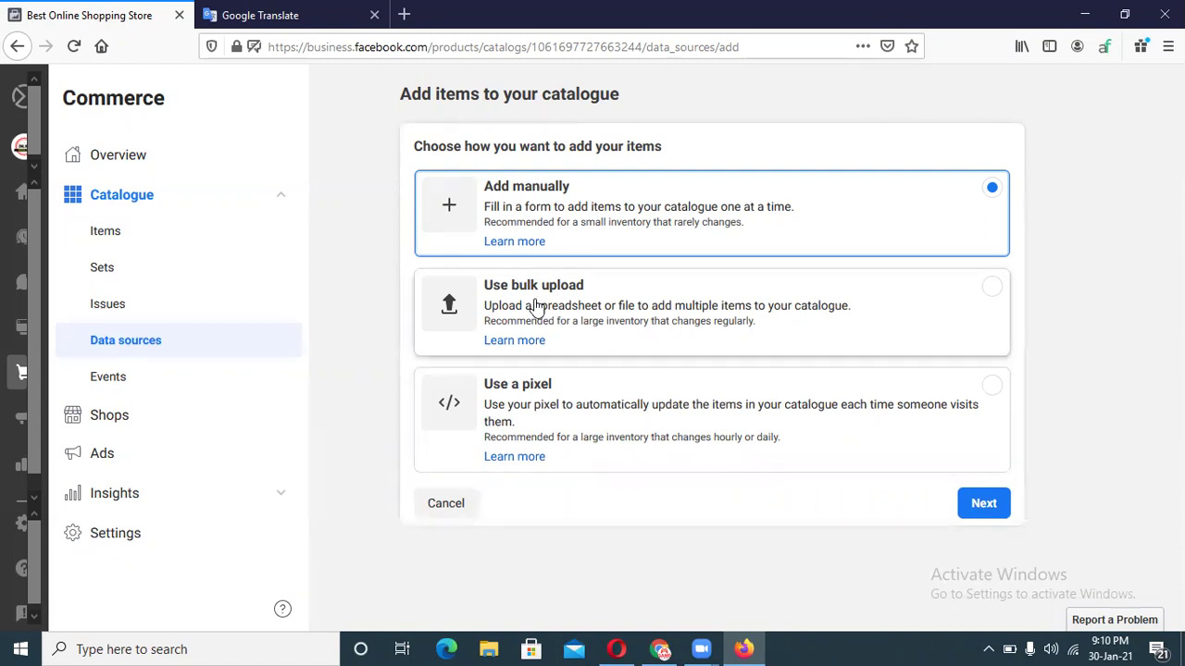
left_click(675, 304)
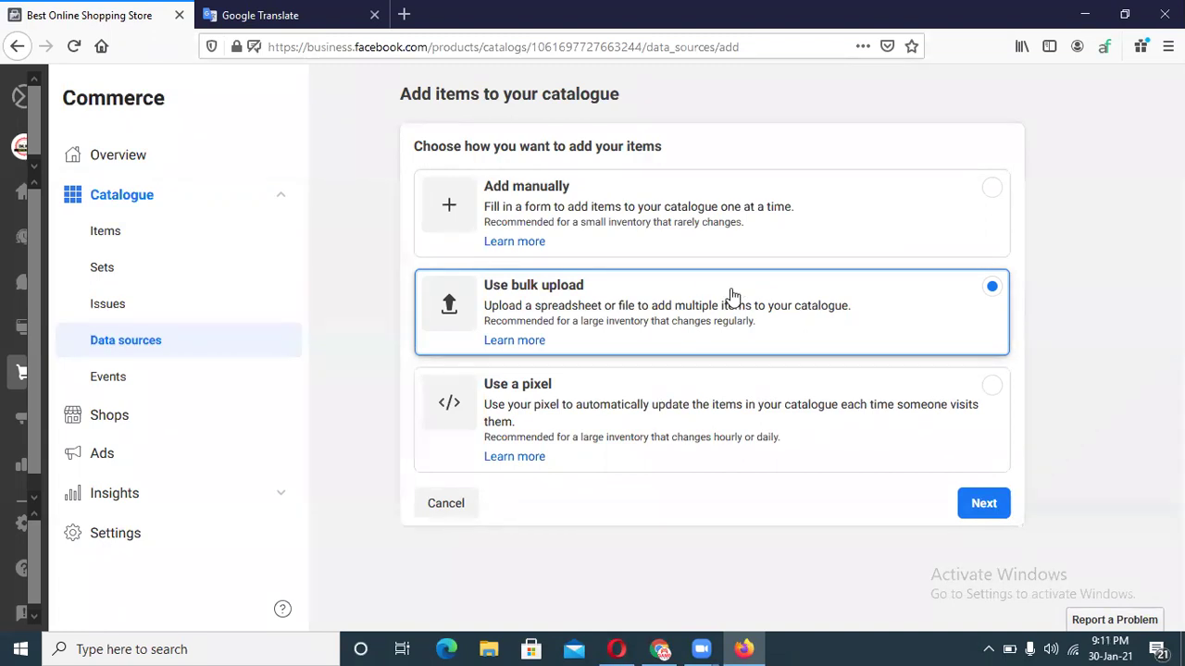
left_click(595, 210)
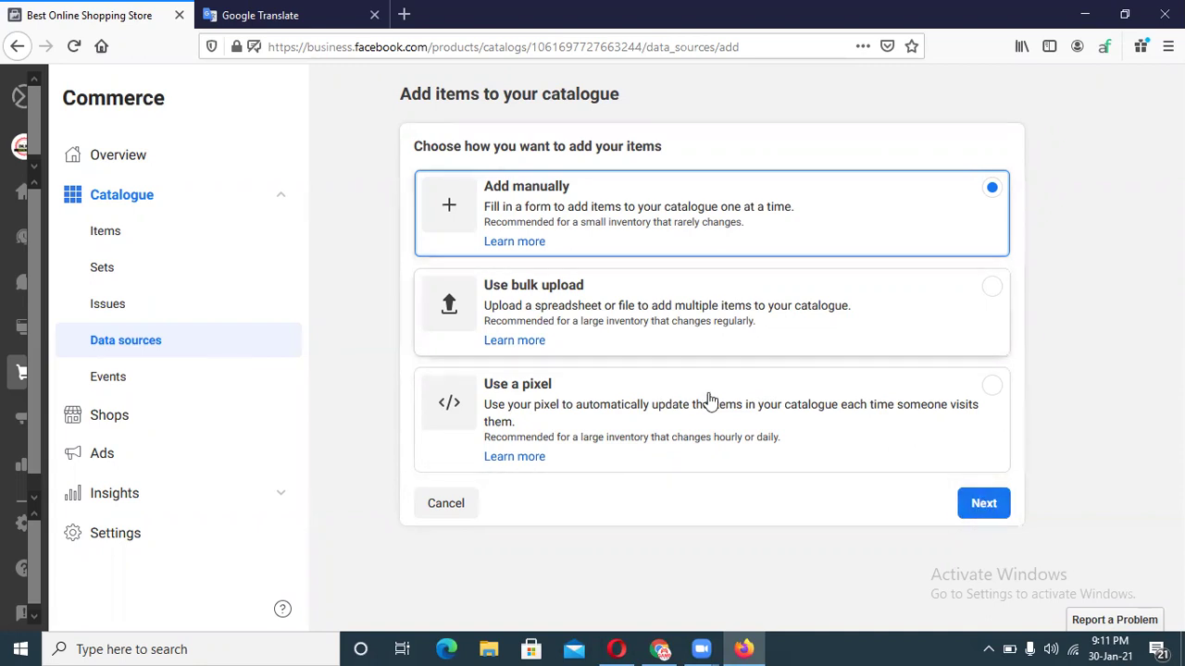
left_click(985, 504)
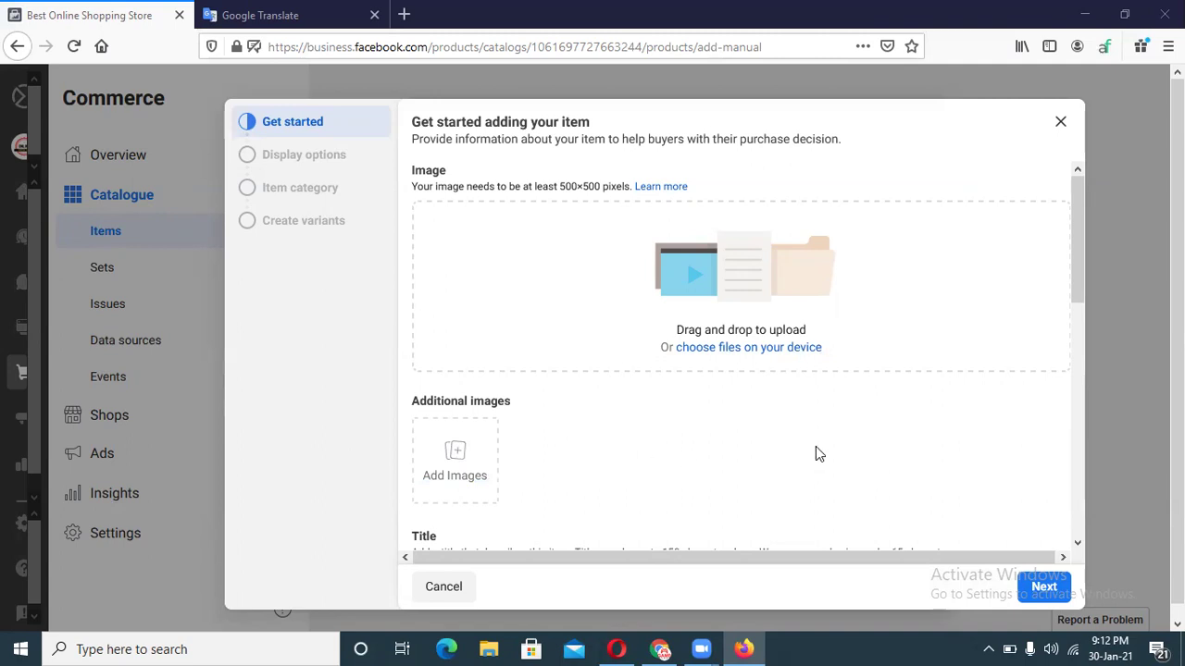
Examine the new item form's fields for images, title, description, website link, price, condition, brand and content ID.
left_click_drag(1081, 254, 1092, 356)
left_click(528, 342)
left_click(536, 472)
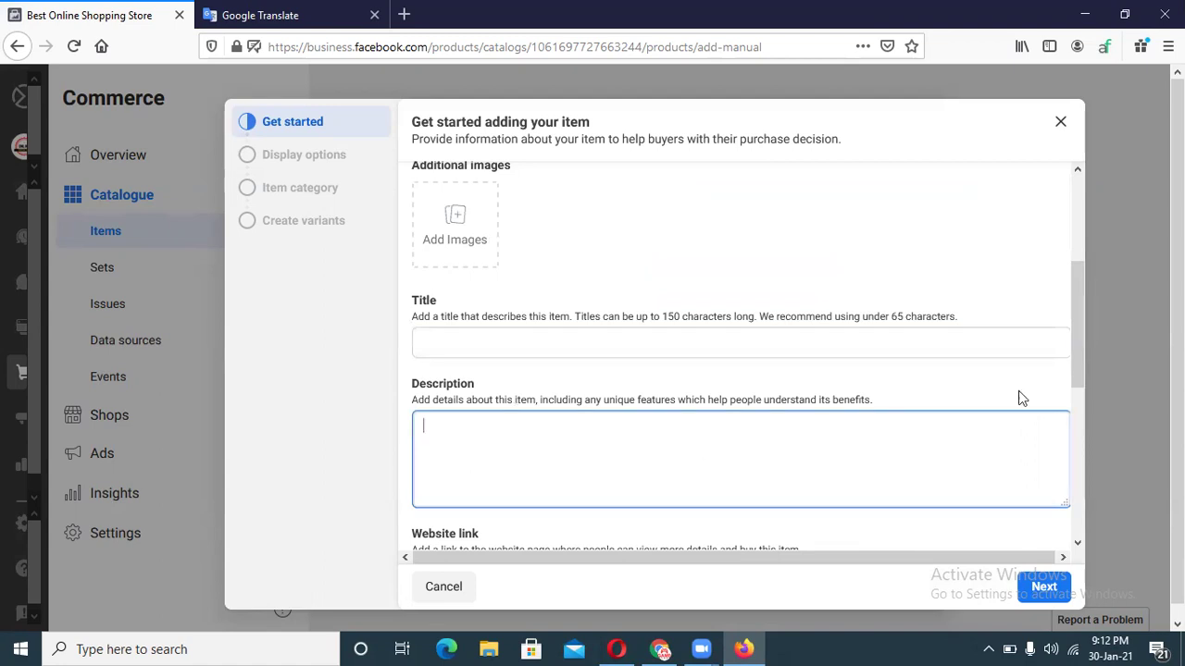
left_click_drag(1075, 343, 1074, 438)
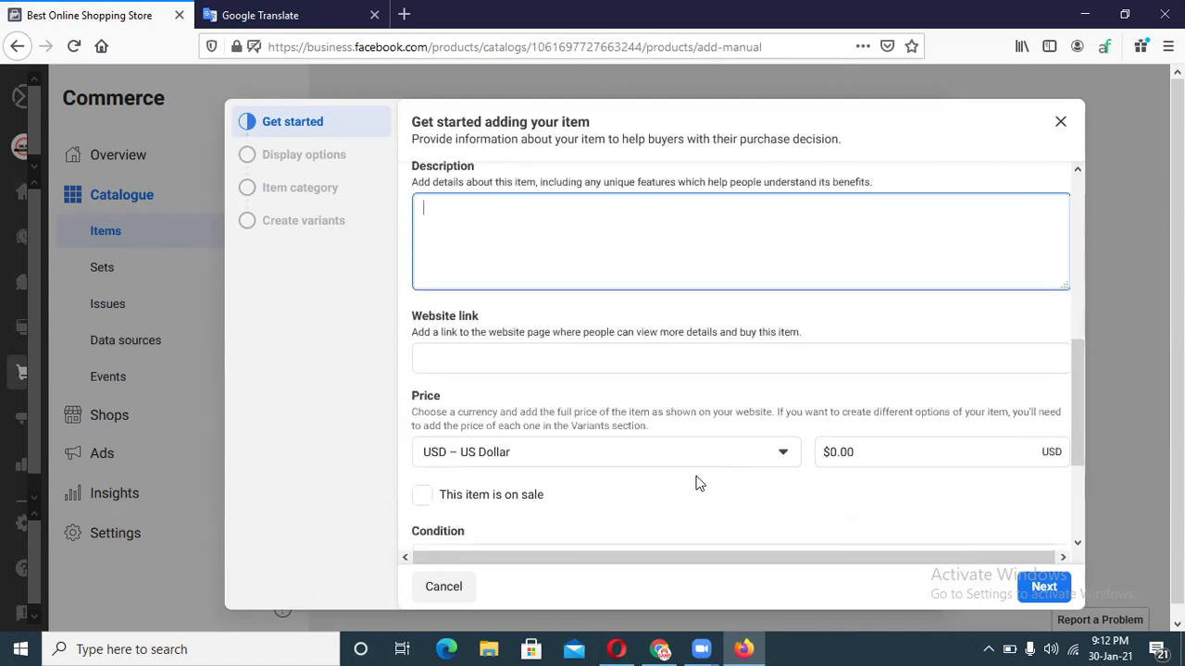
left_click(563, 356)
left_click_drag(1076, 396, 1079, 435)
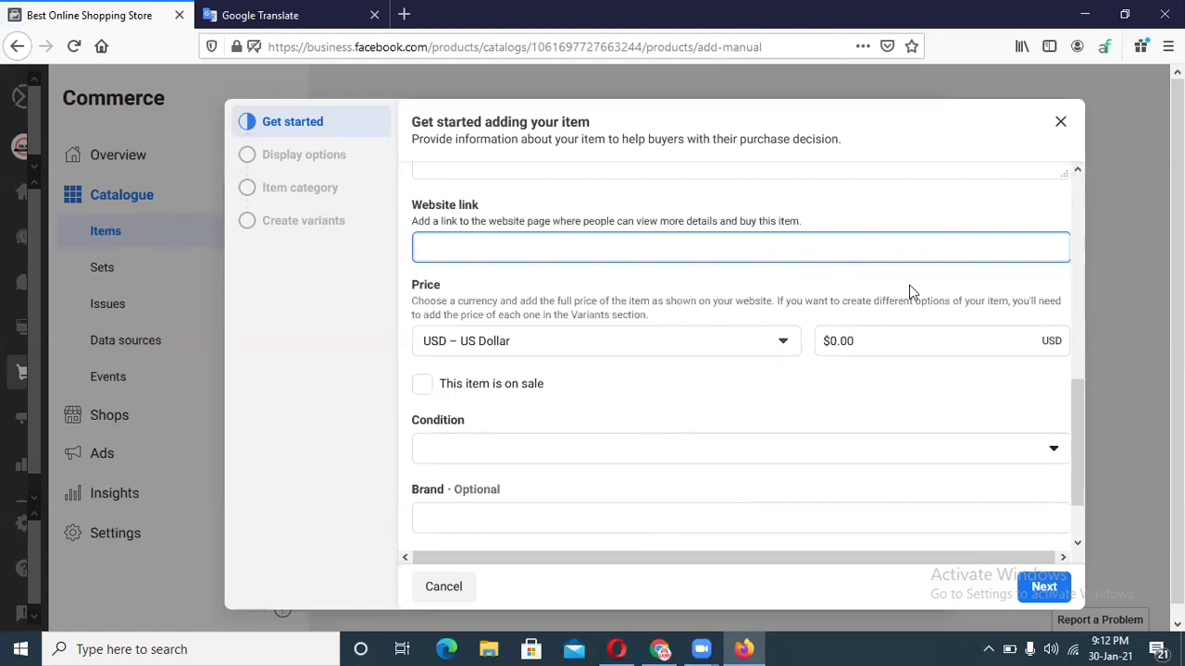
left_click(879, 342)
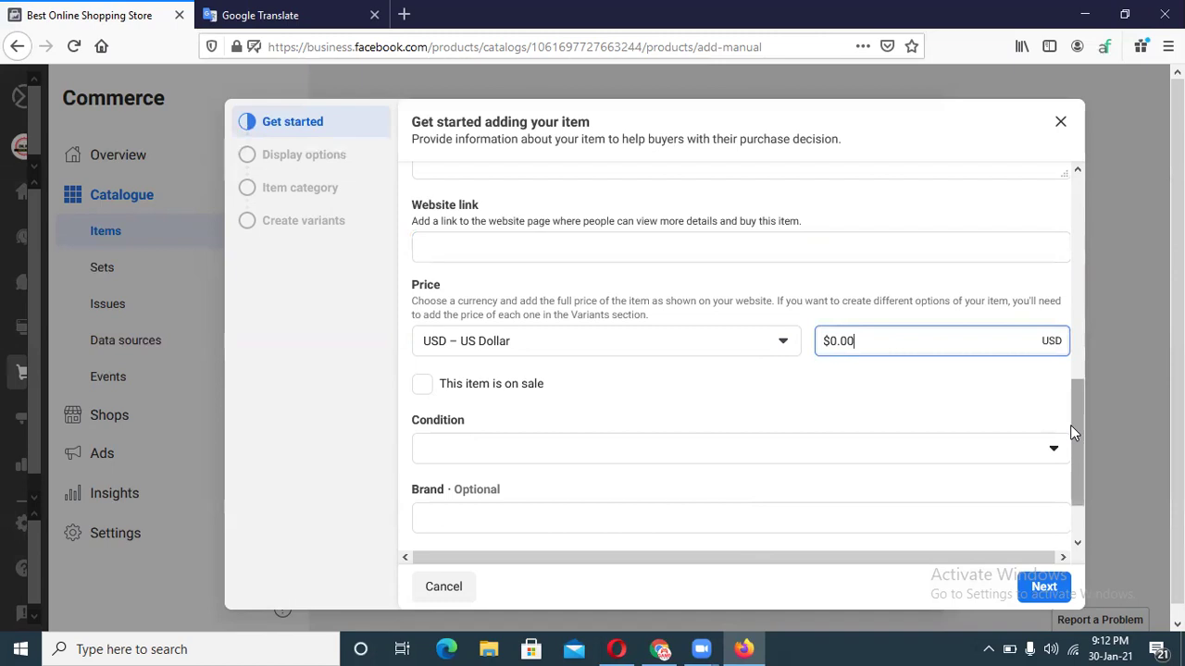
scroll(1074, 427, "down", 1)
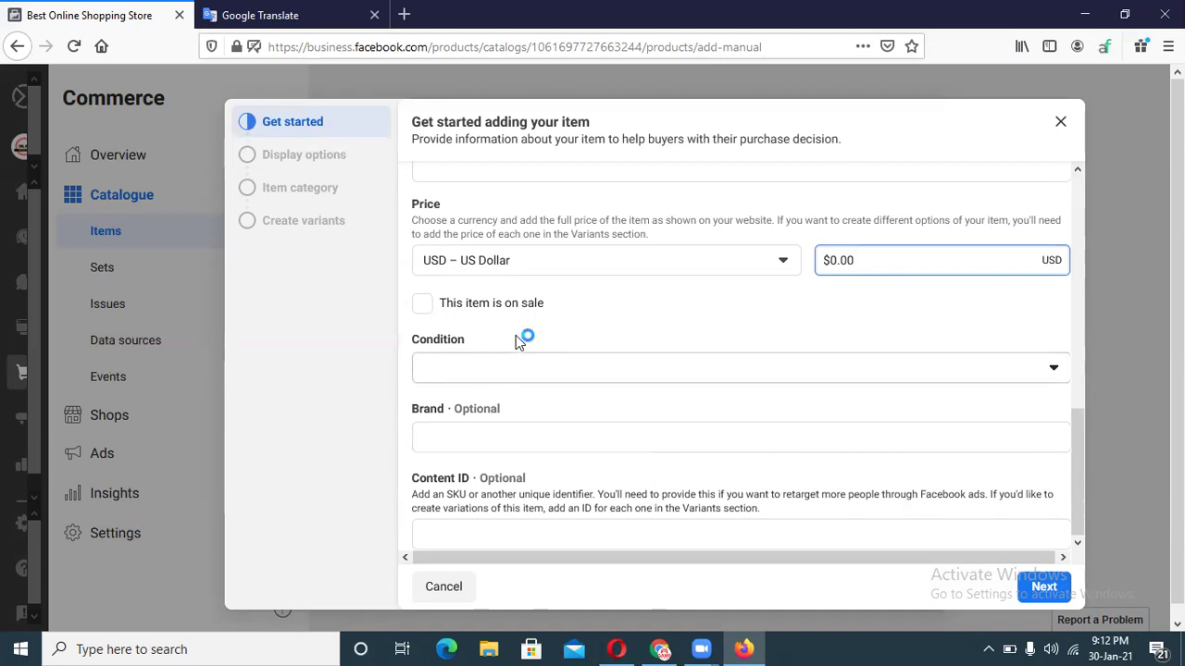
scroll(1081, 458, "up", 4)
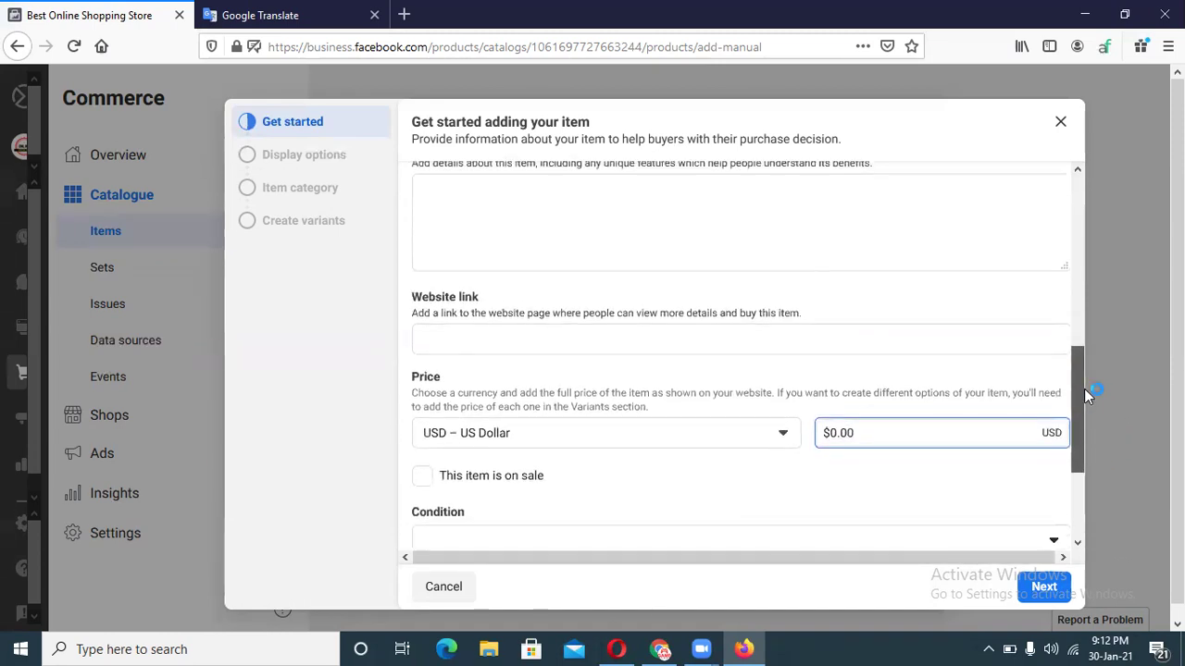
left_click_drag(1072, 383, 1060, 452)
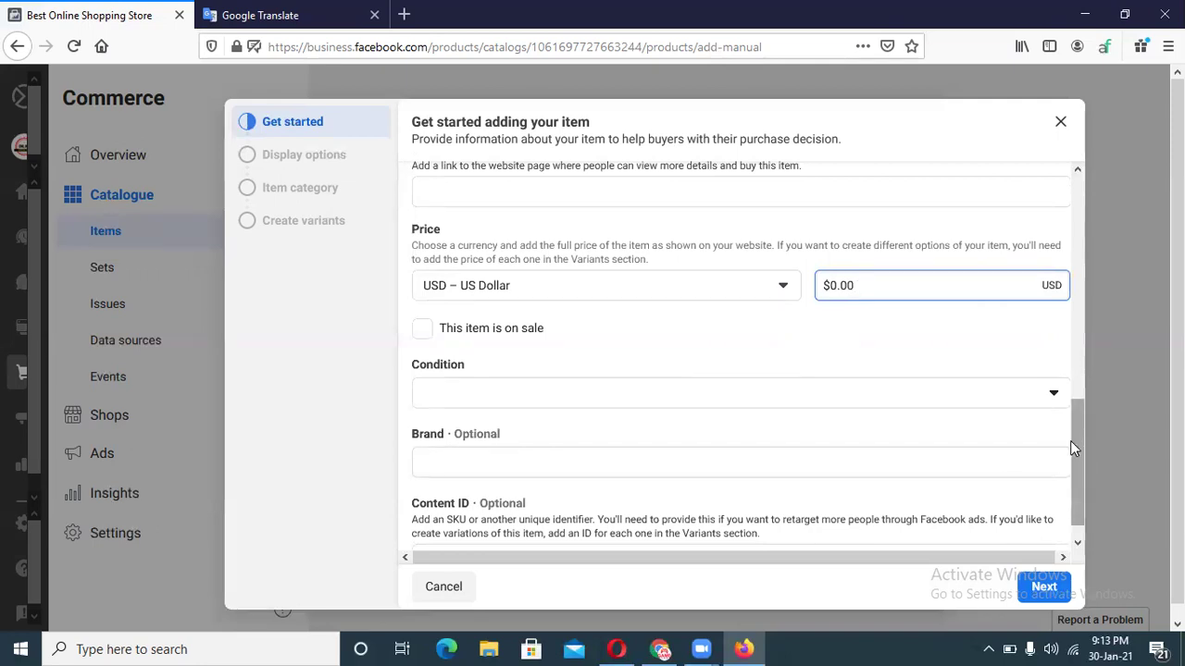
left_click_drag(1073, 439, 1075, 481)
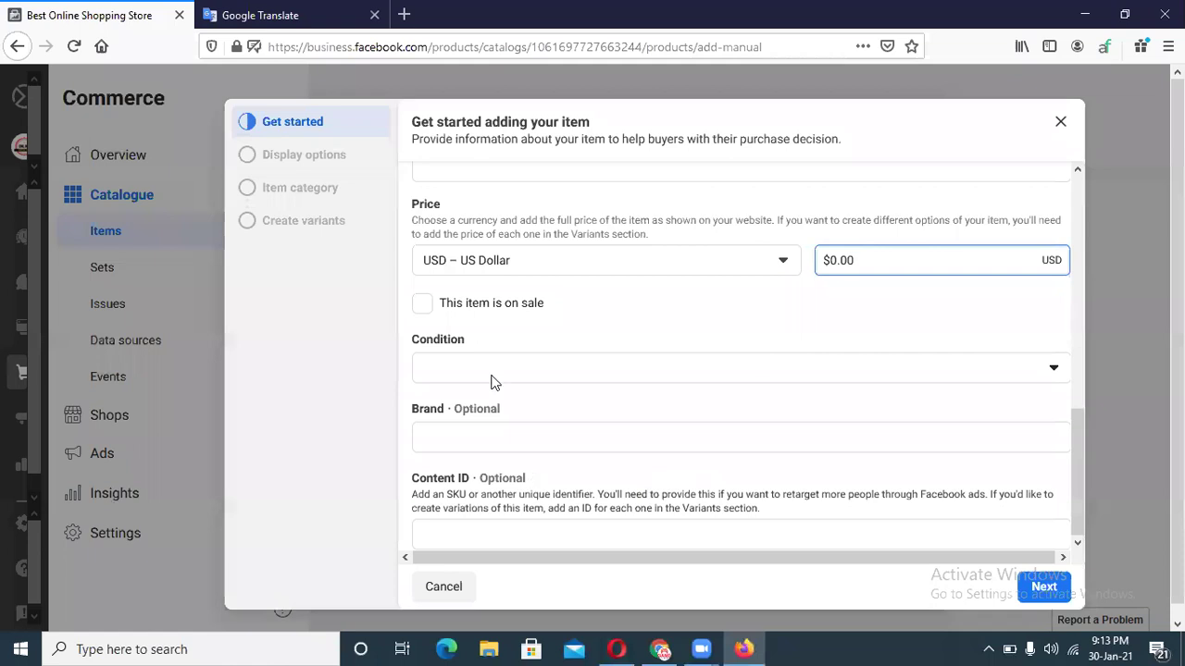
left_click_drag(1073, 437, 1084, 407)
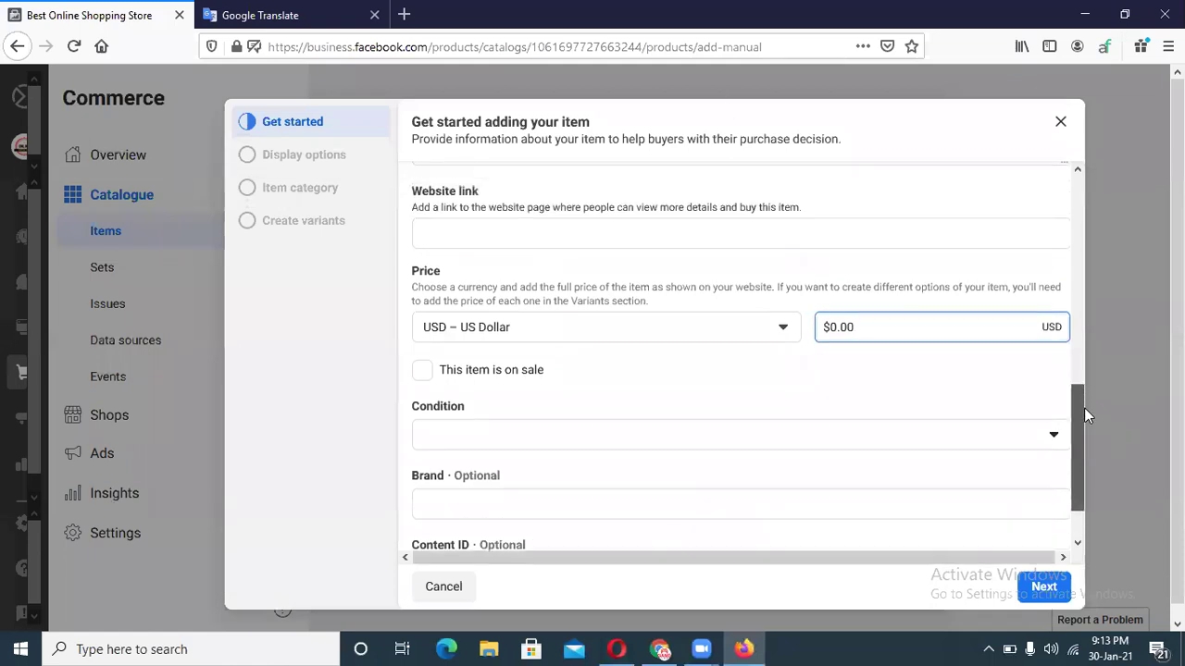
left_click_drag(1071, 451, 1061, 205)
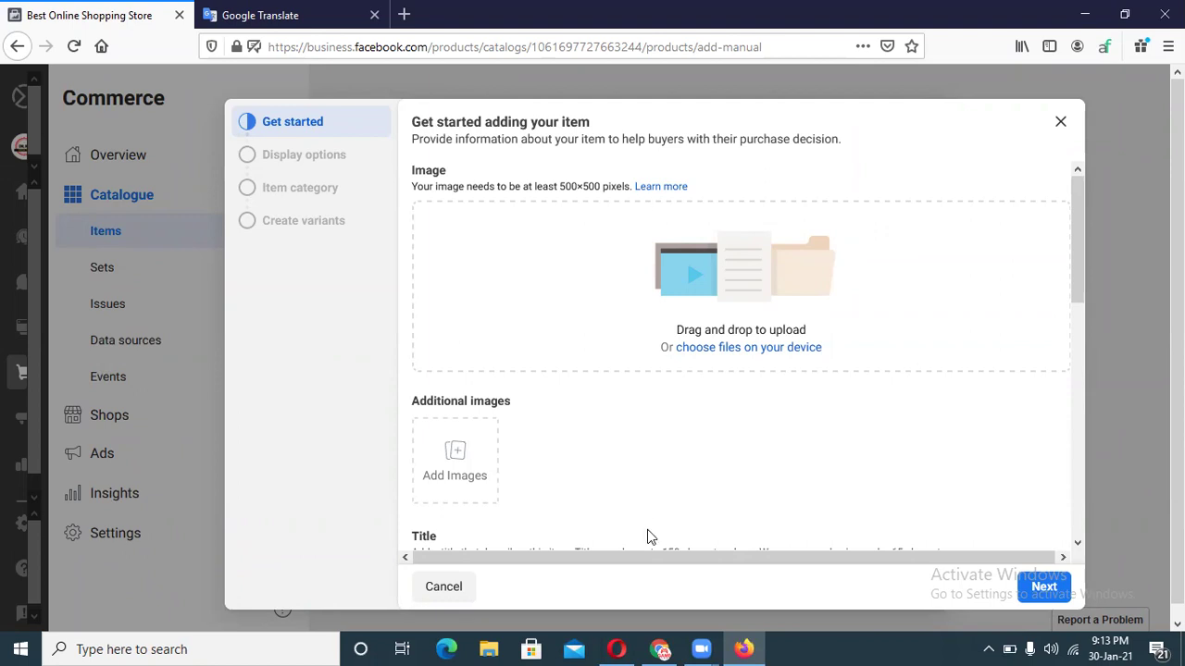
Switch to the Opera browser and open amazon.com in a new tab.
left_click(616, 648)
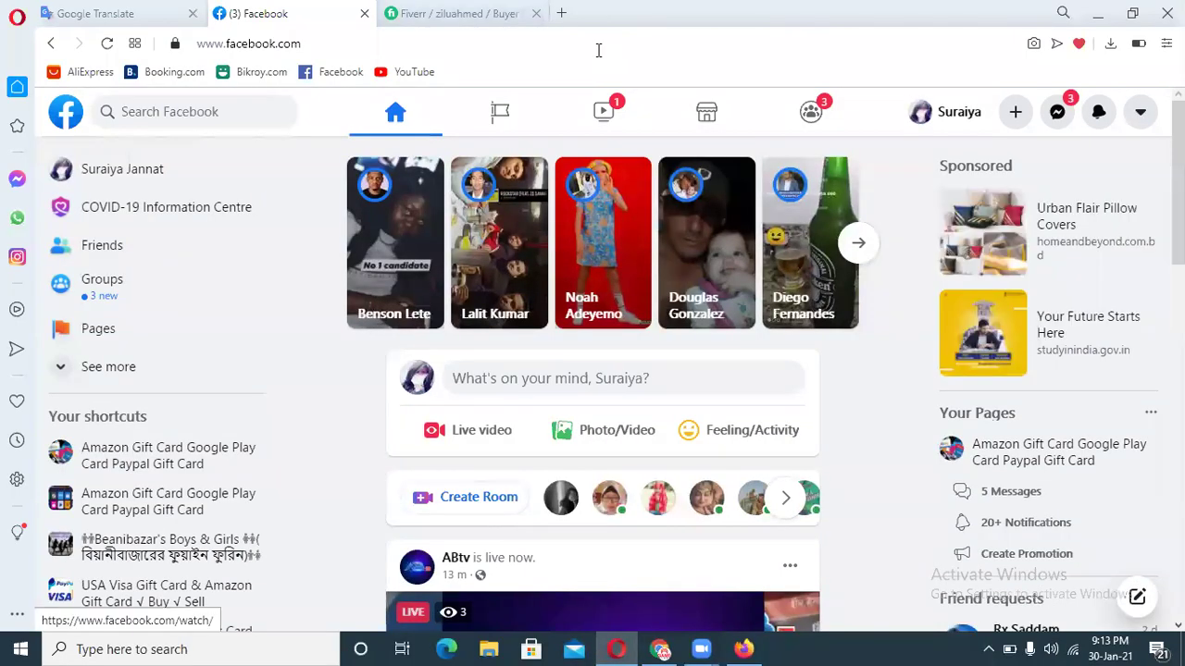
left_click(562, 13)
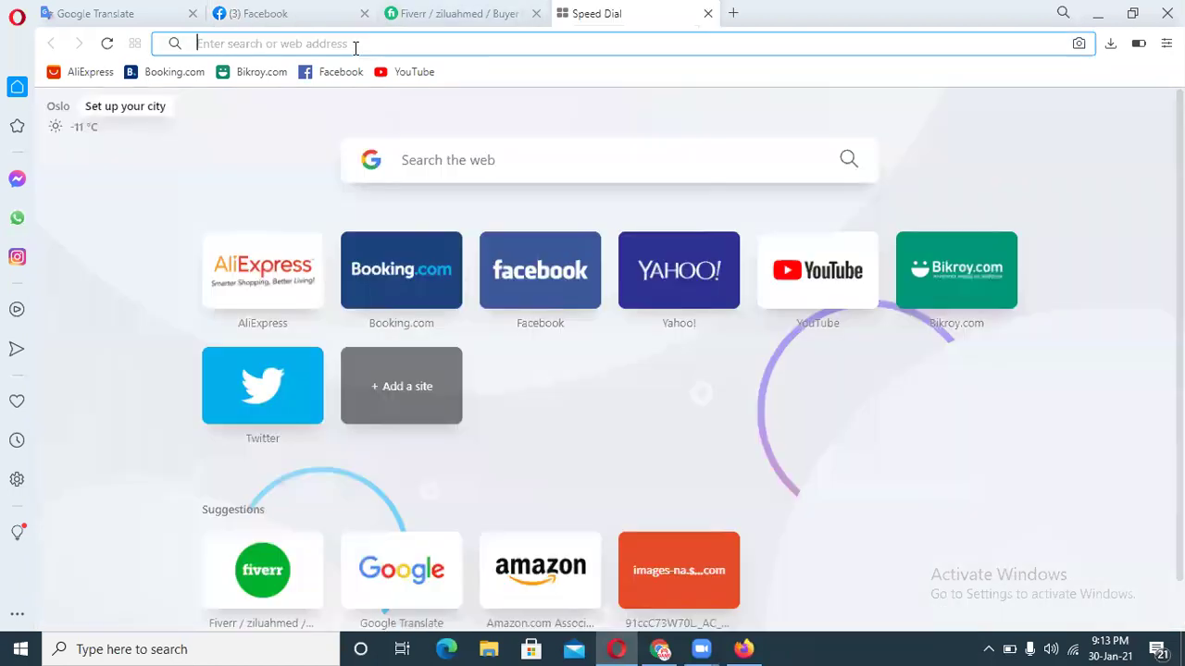
type("amazon.com")
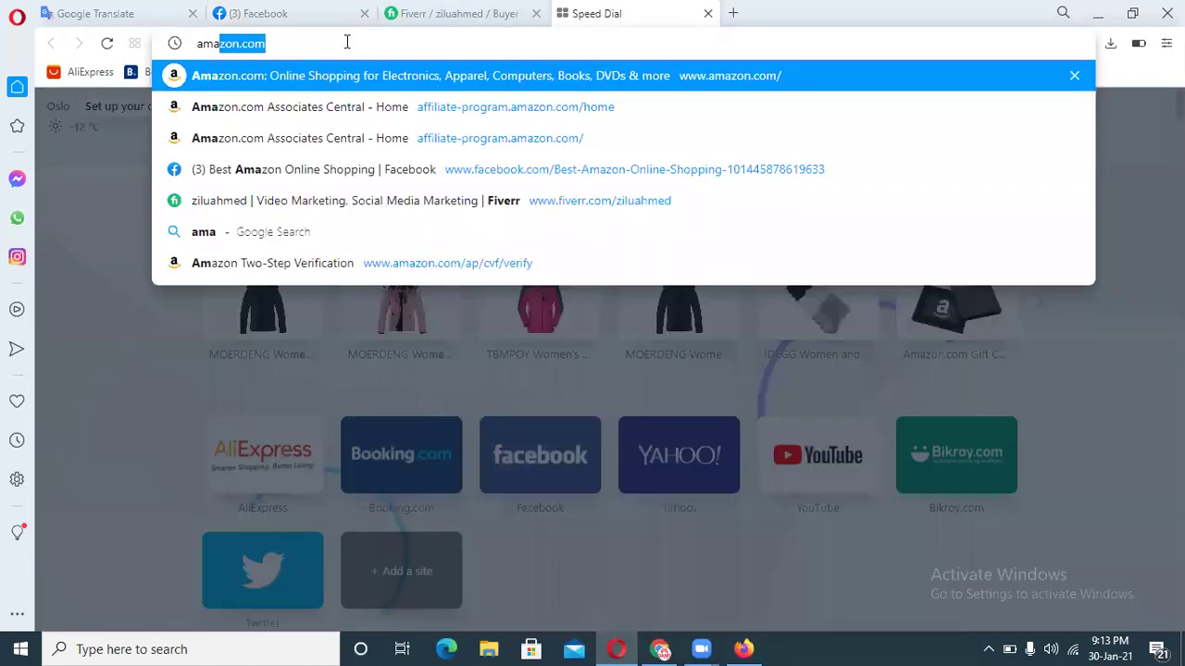
key("Return")
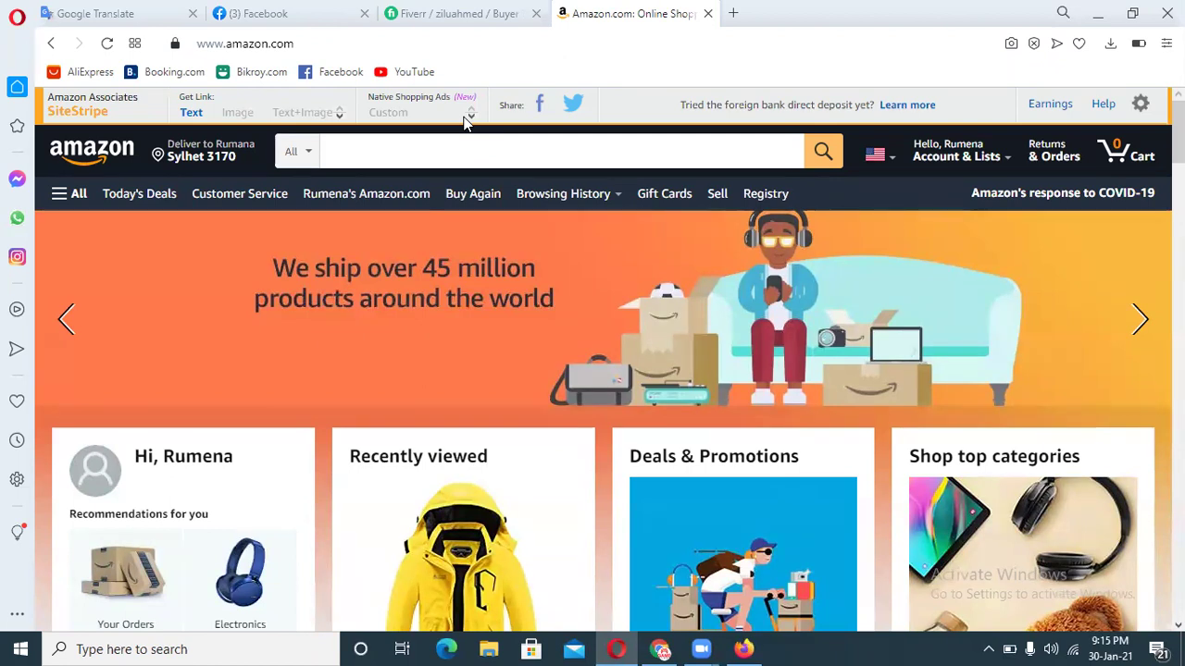
Browse Amazon's Women's Fashion department and open its Clothing category.
left_click(293, 151)
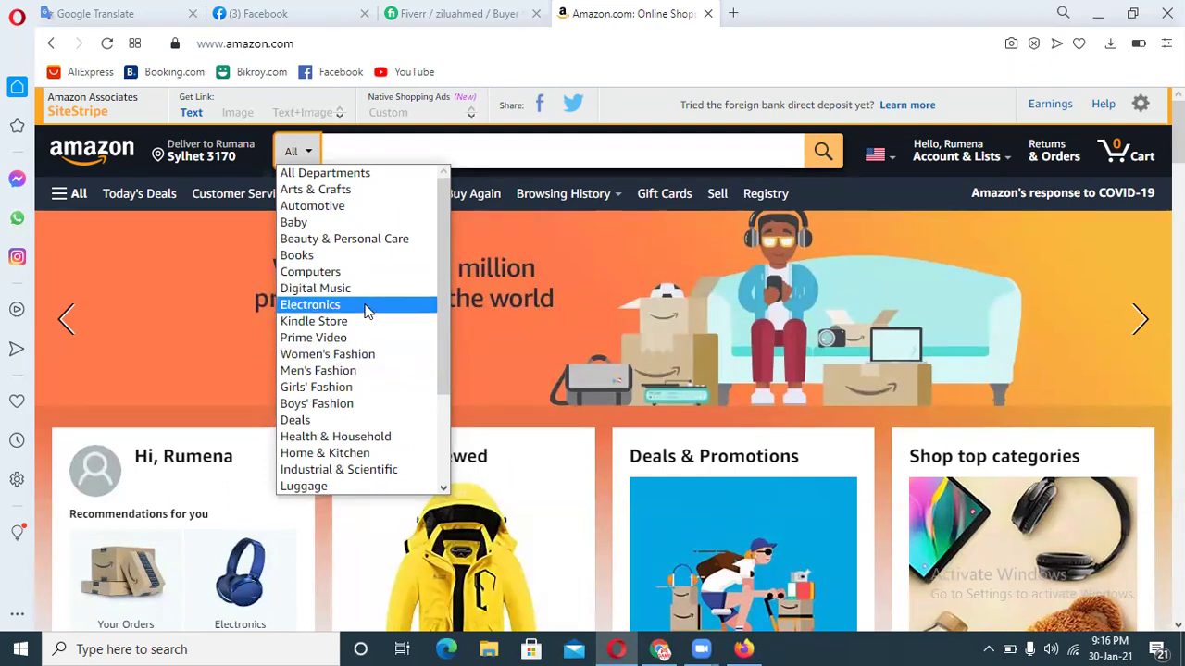
left_click(324, 359)
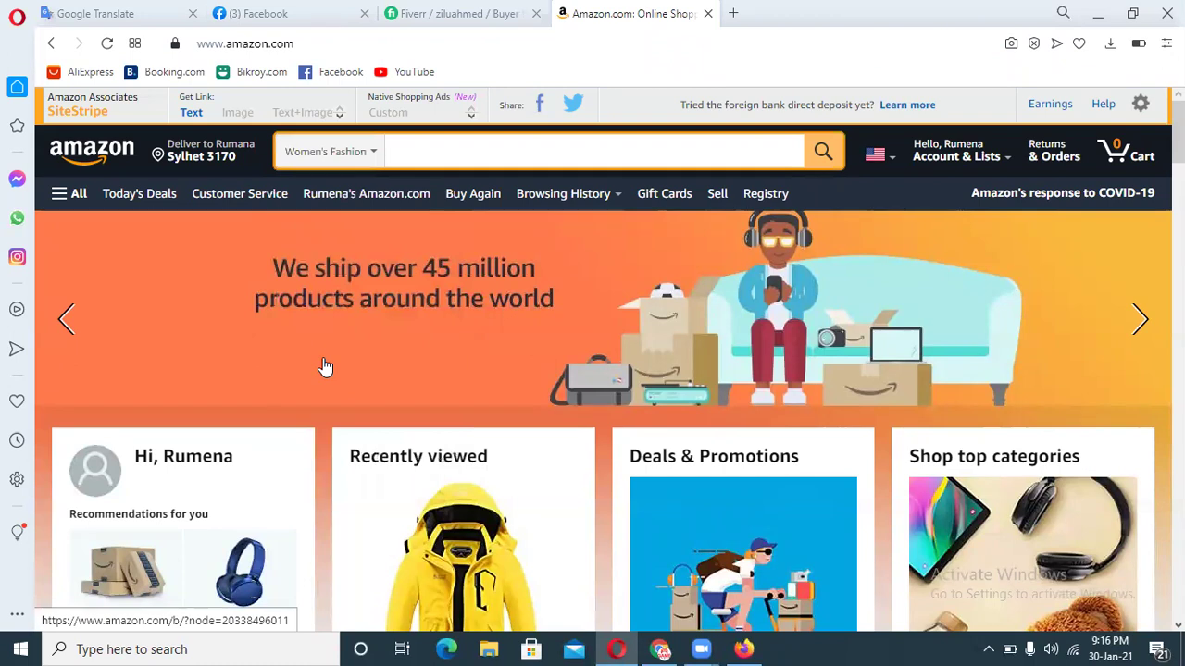
left_click(826, 164)
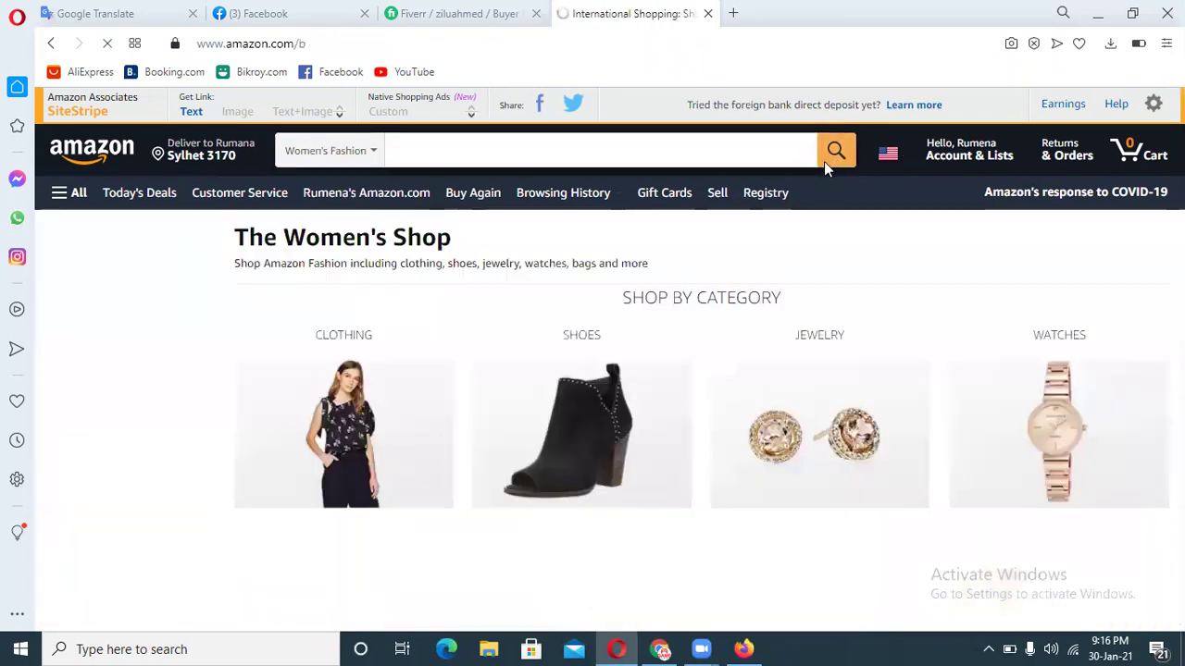
scroll(860, 163, "down", 2)
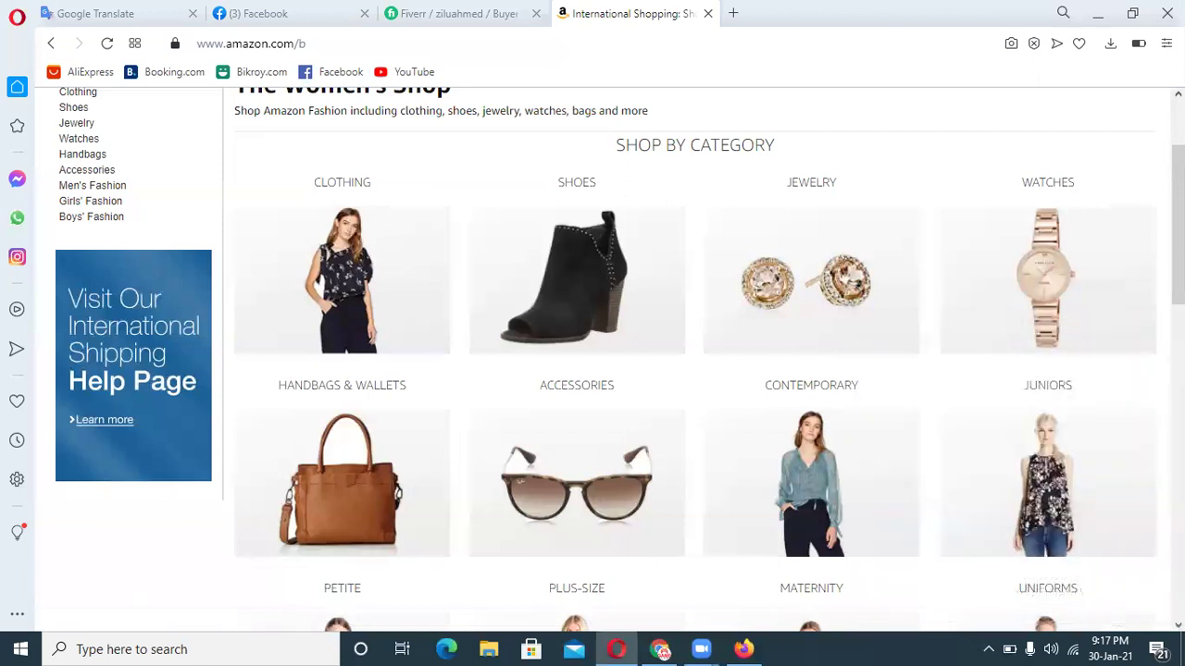
scroll(601, 361, "down", 5)
scroll(601, 361, "up", 7)
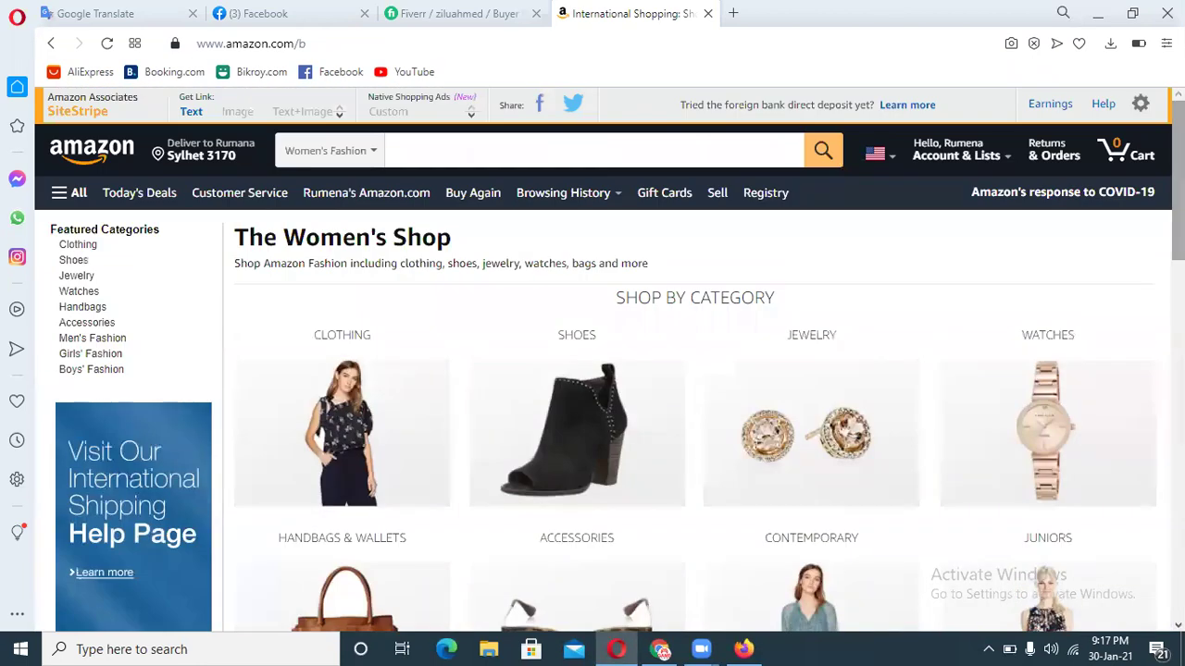
left_click(389, 410)
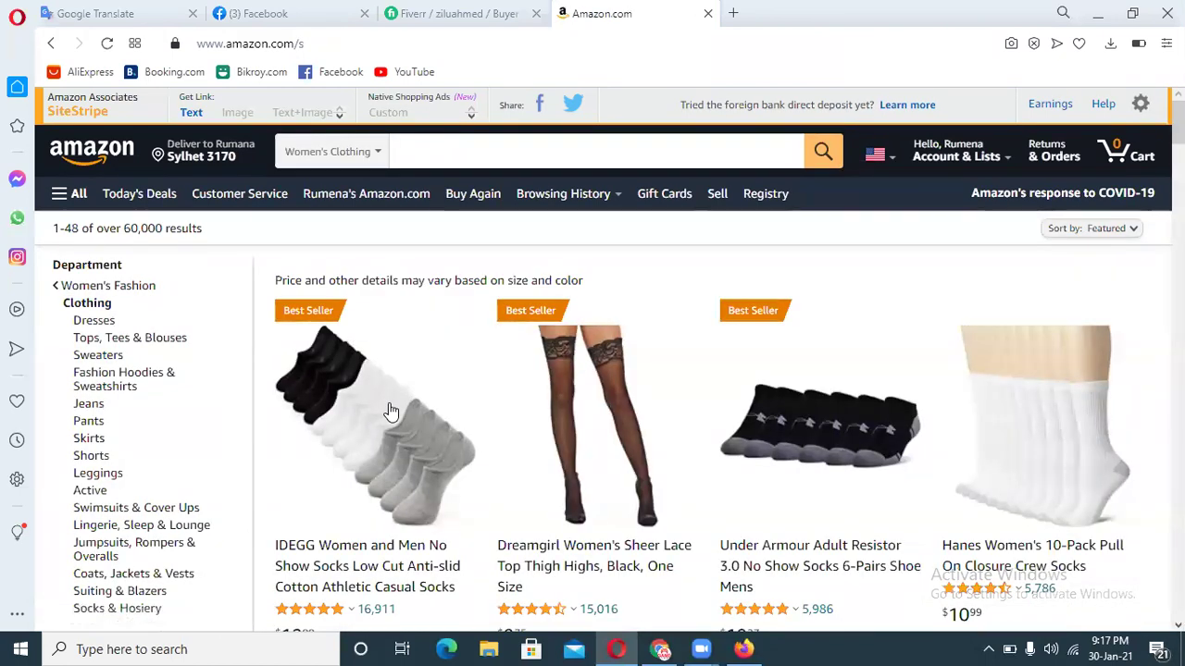
Look through the women's clothing listings, comparing products, ratings and prices for a suitable shop item.
scroll(601, 361, "down", 5)
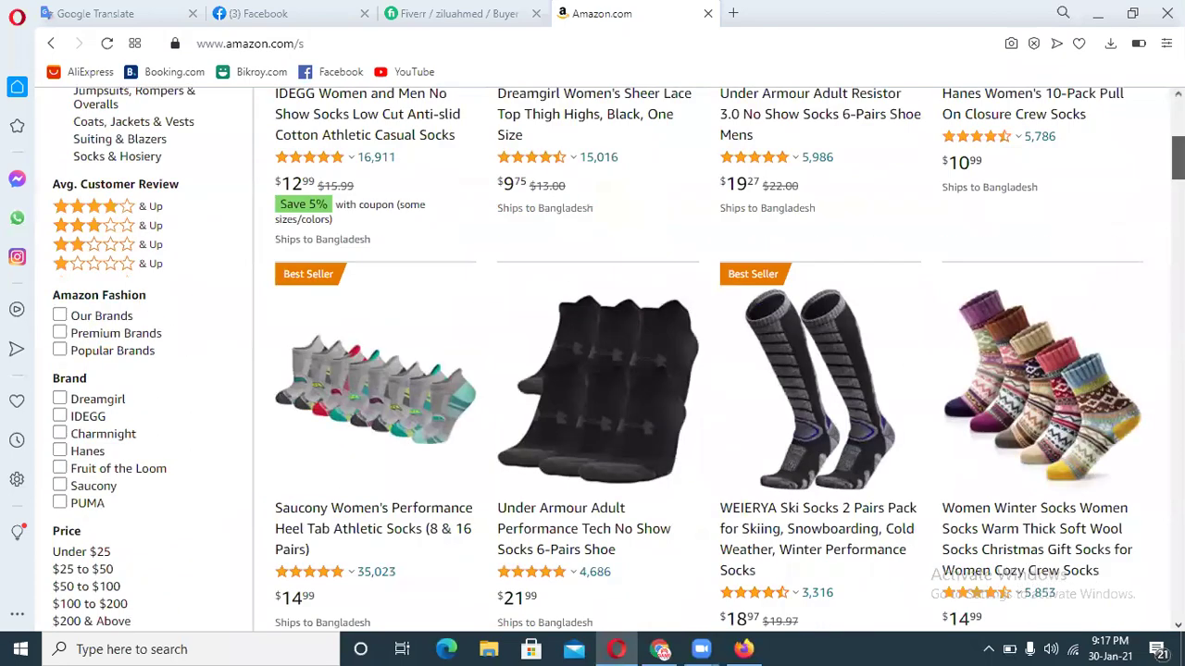
scroll(601, 361, "down", 15)
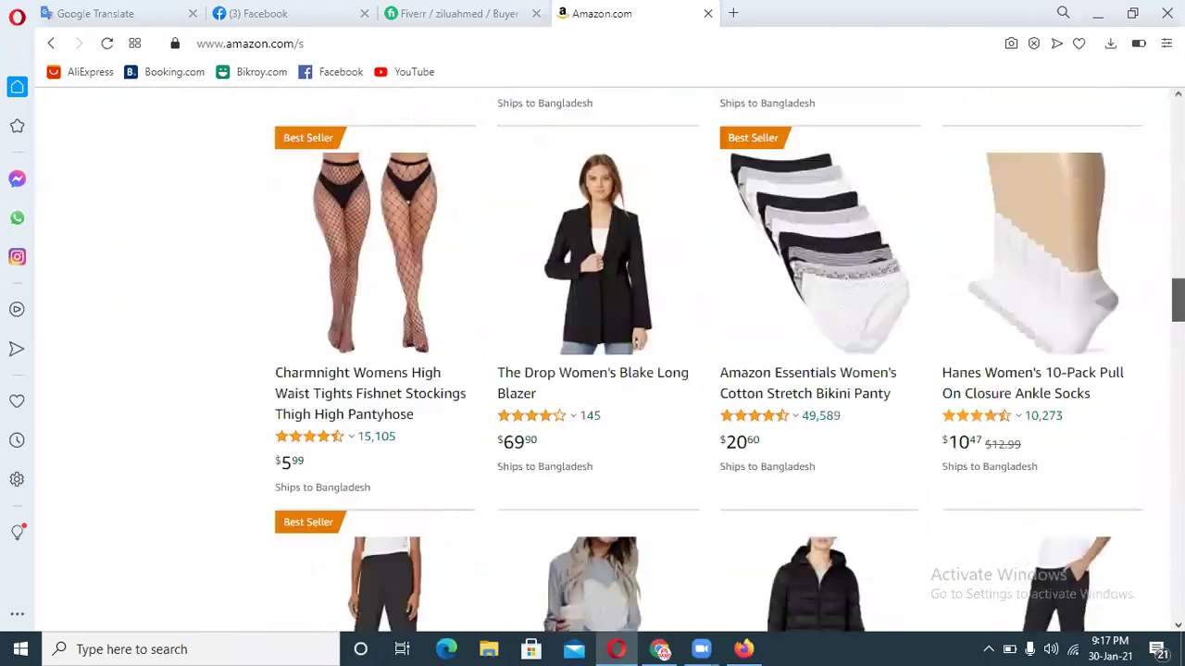
scroll(602, 361, "down", 12)
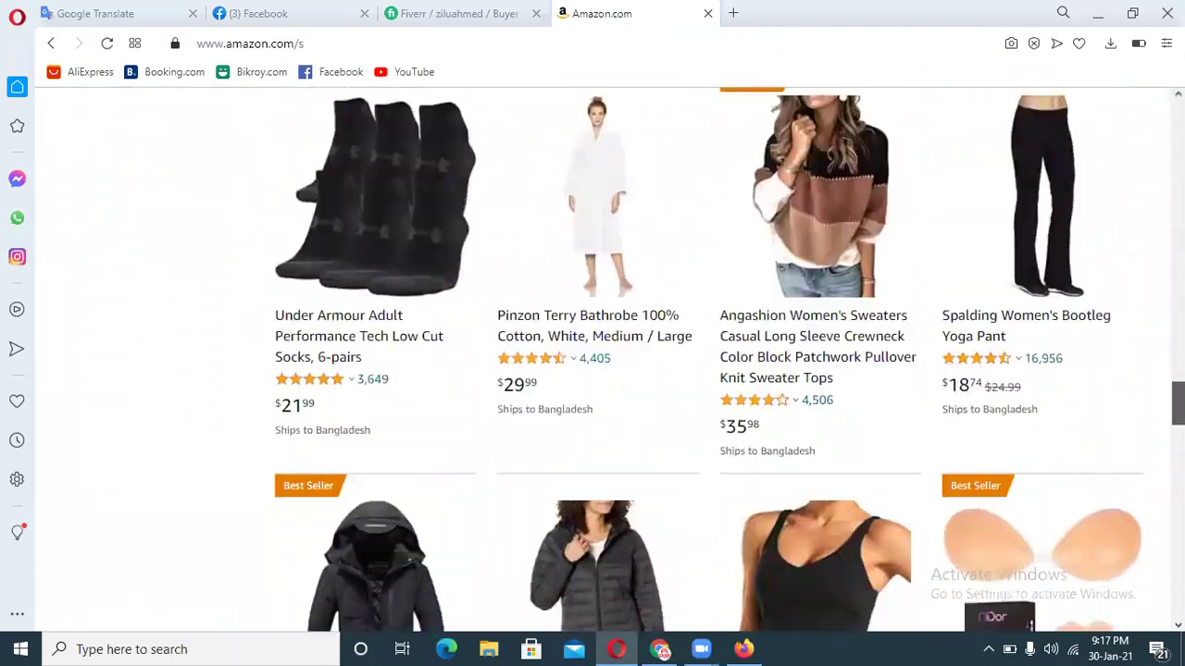
scroll(469, 313, "up", 20)
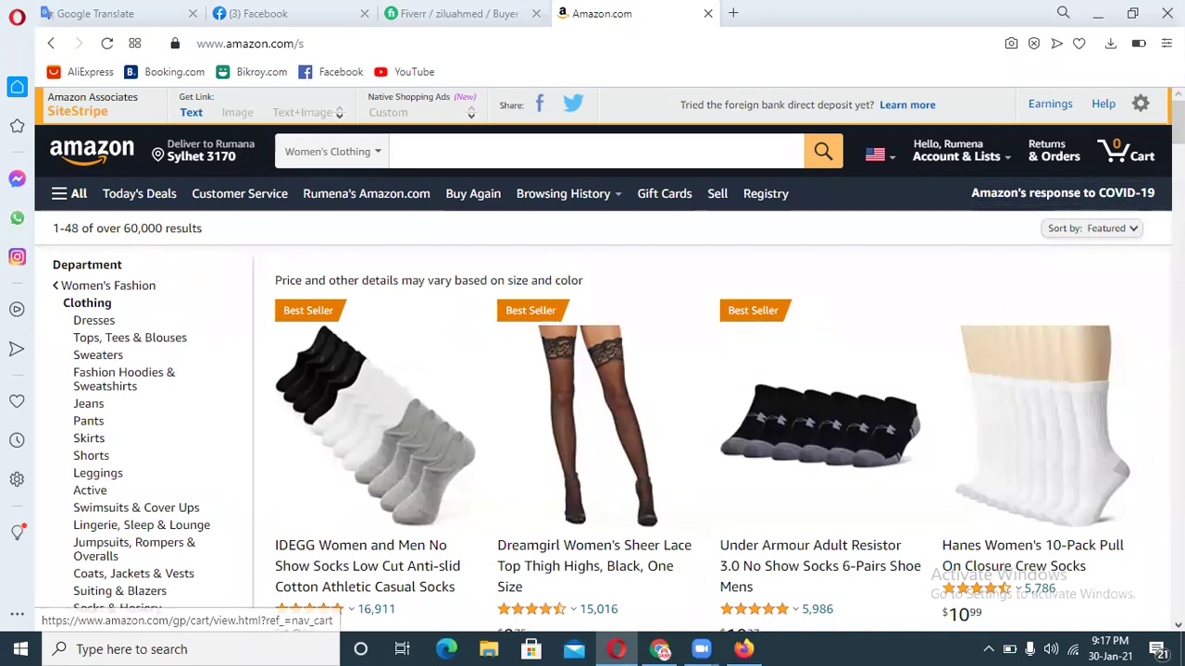
scroll(1178, 120, "down", 1)
scroll(1058, 220, "down", 1)
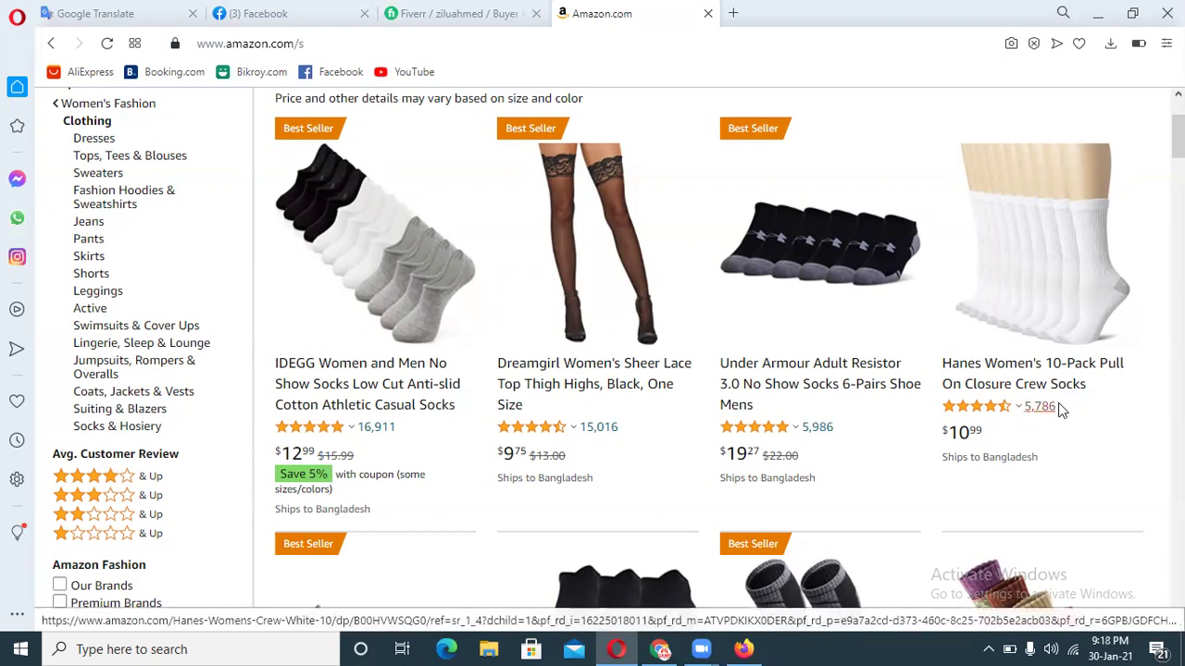
scroll(619, 361, "down", 2)
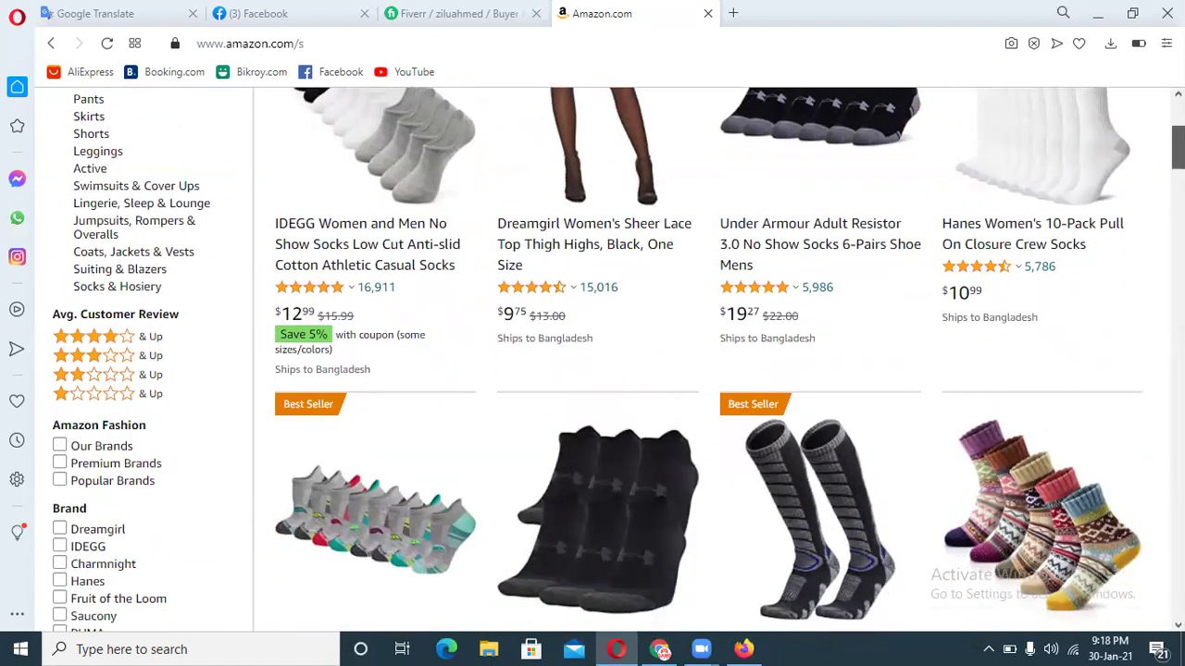
scroll(618, 360, "down", 6)
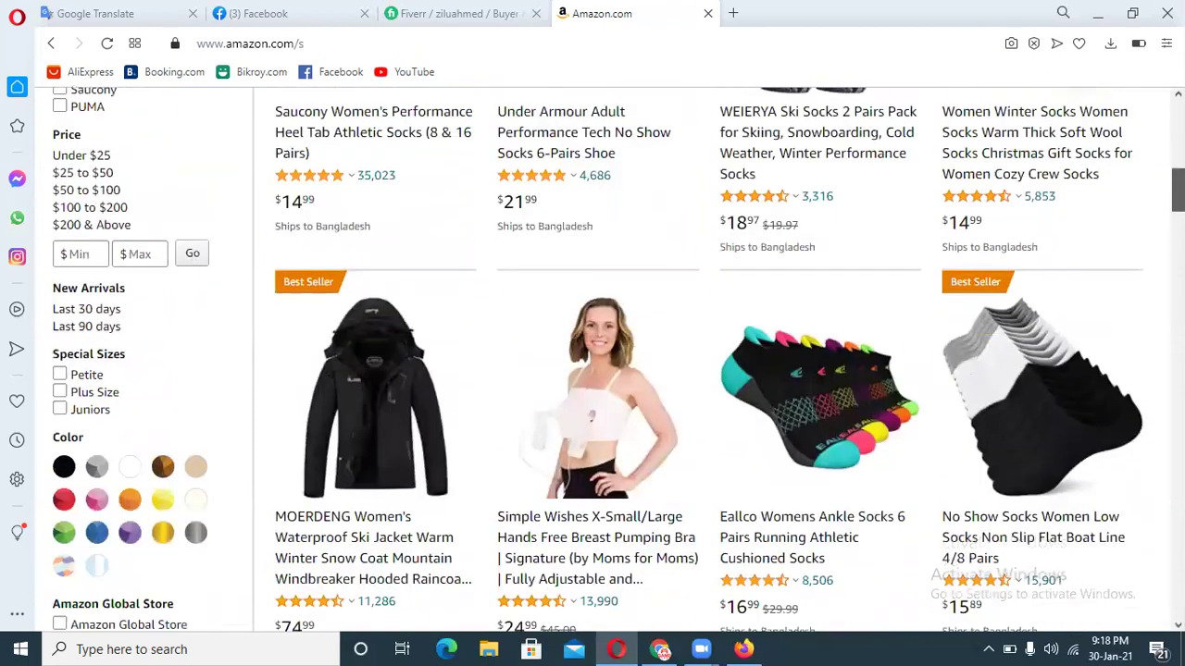
scroll(618, 361, "down", 5)
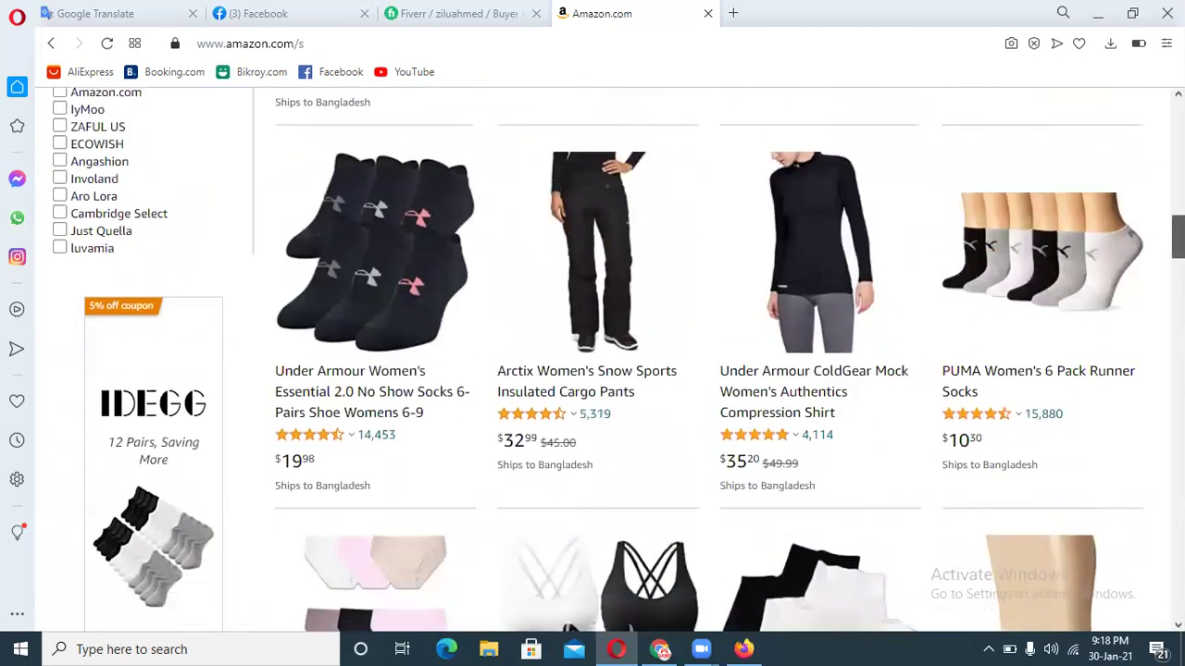
scroll(618, 361, "down", 3)
scroll(618, 361, "down", 2)
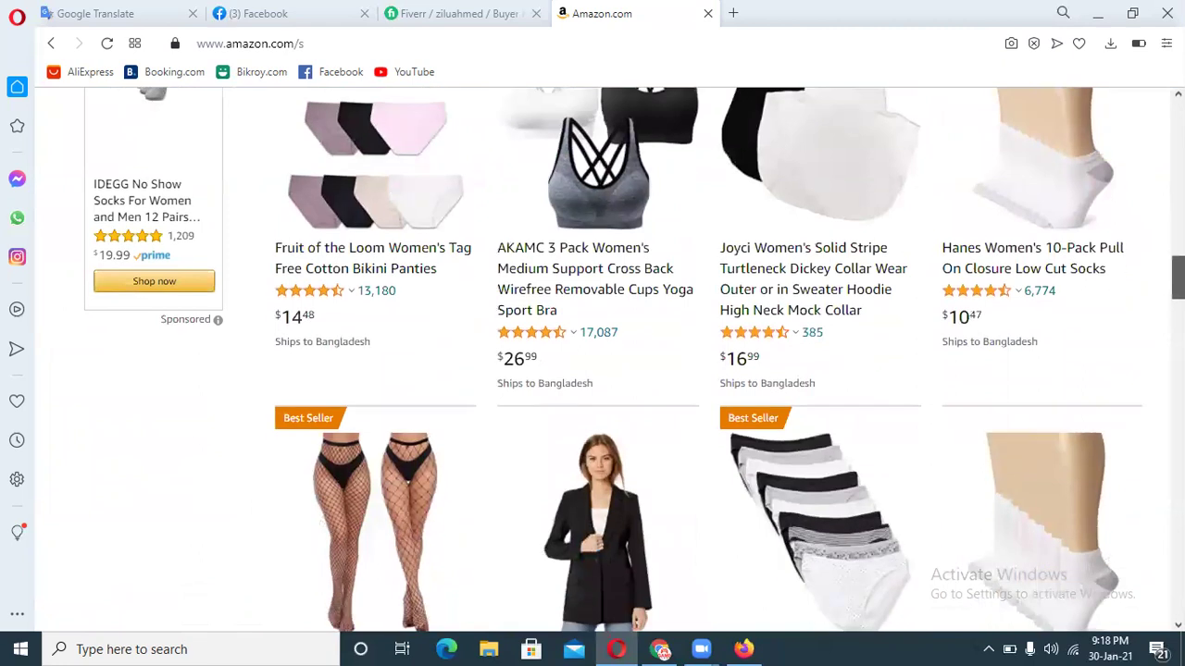
scroll(618, 360, "down", 4)
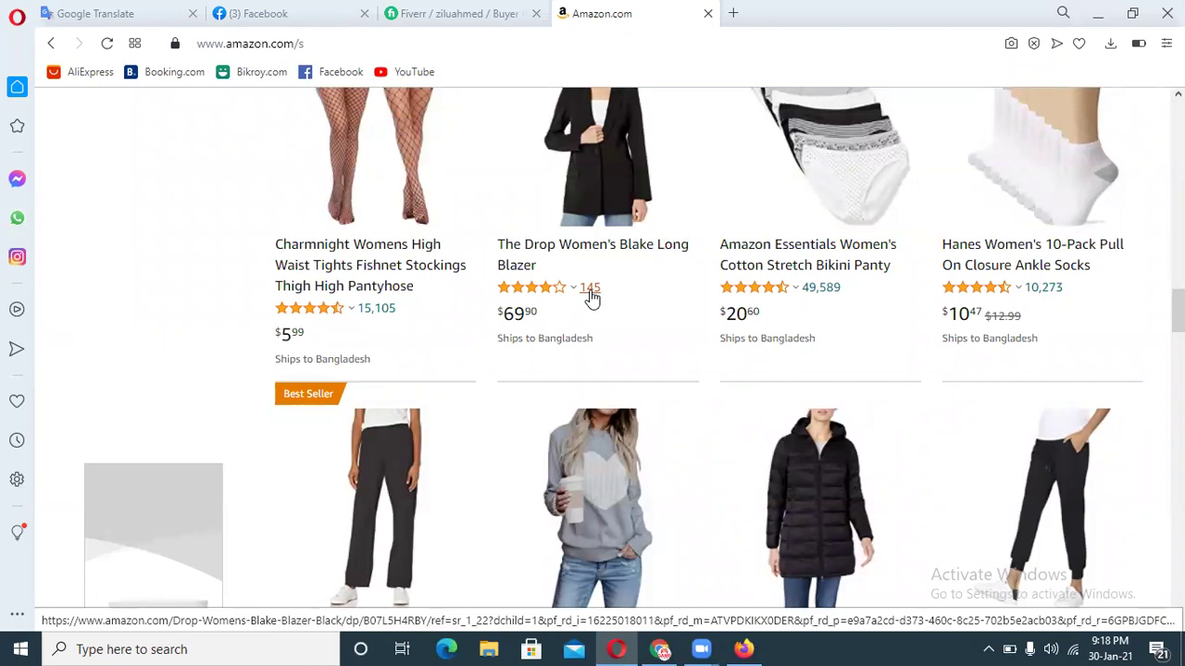
scroll(810, 255, "up", 10)
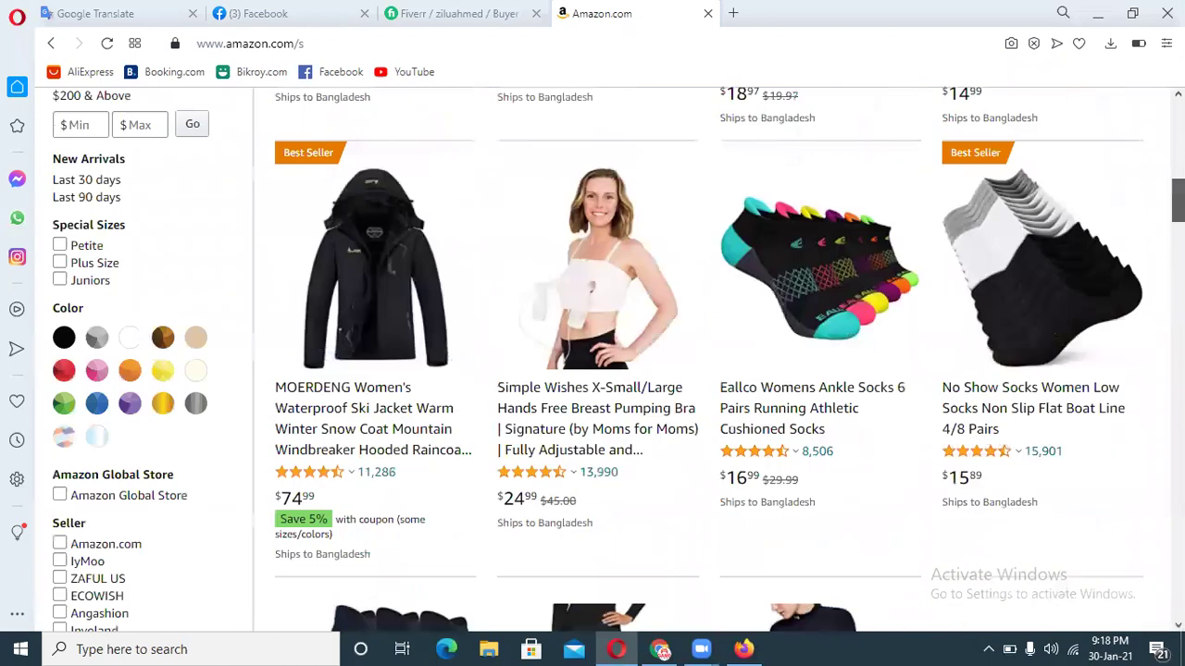
scroll(709, 361, "up", 5)
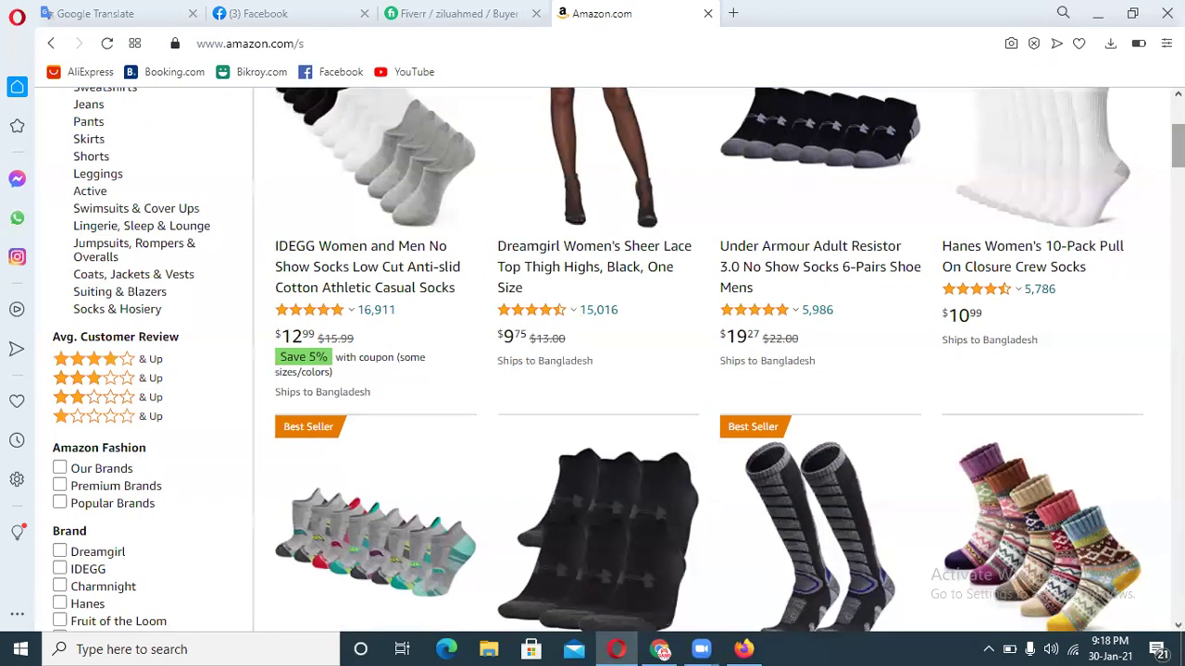
Open the product page of the Saucony Women's Performance Heel Tab Athletic Socks (8 & 16 Pairs).
scroll(611, 361, "down", 3)
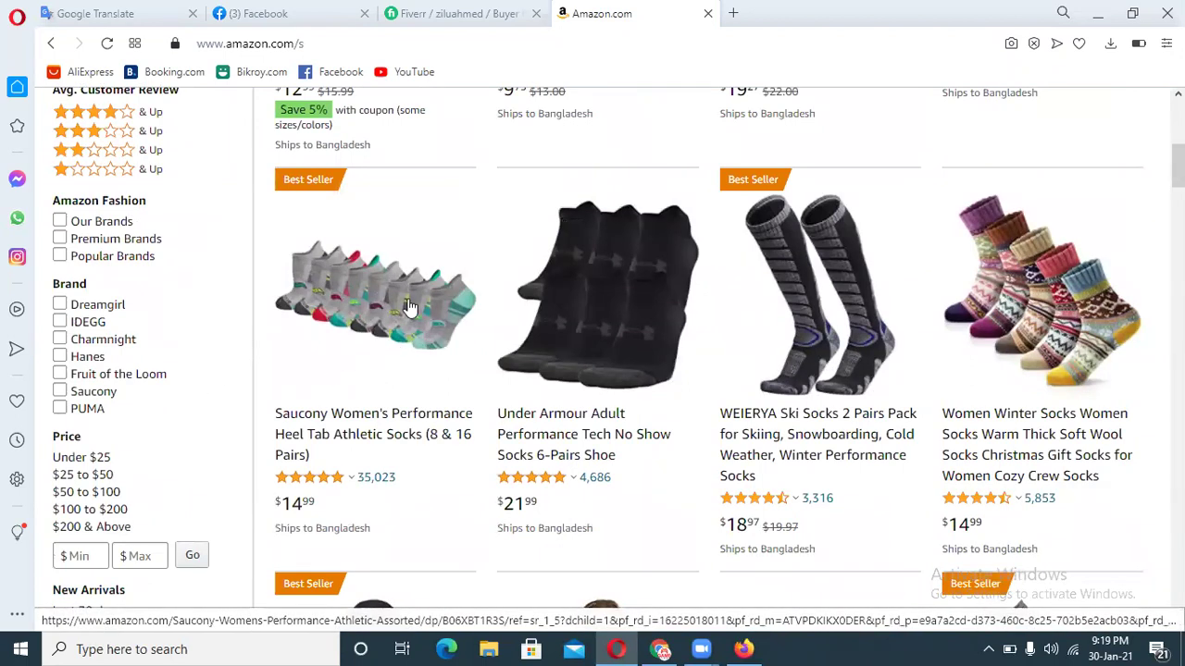
left_click(389, 417)
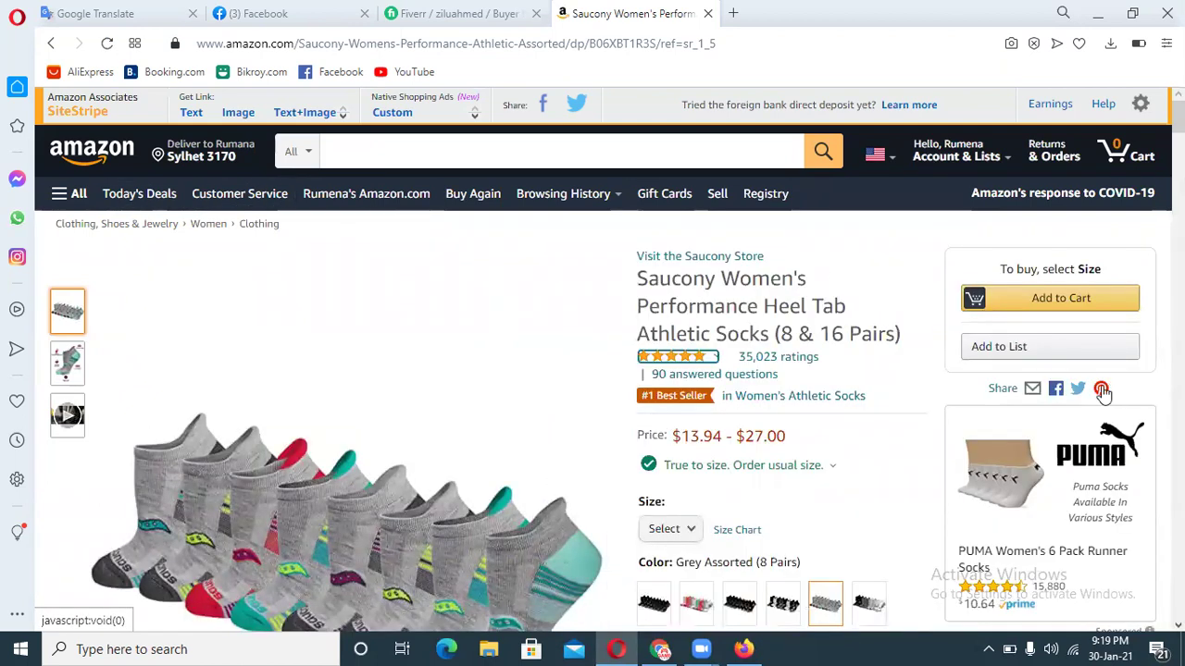
left_click(49, 44)
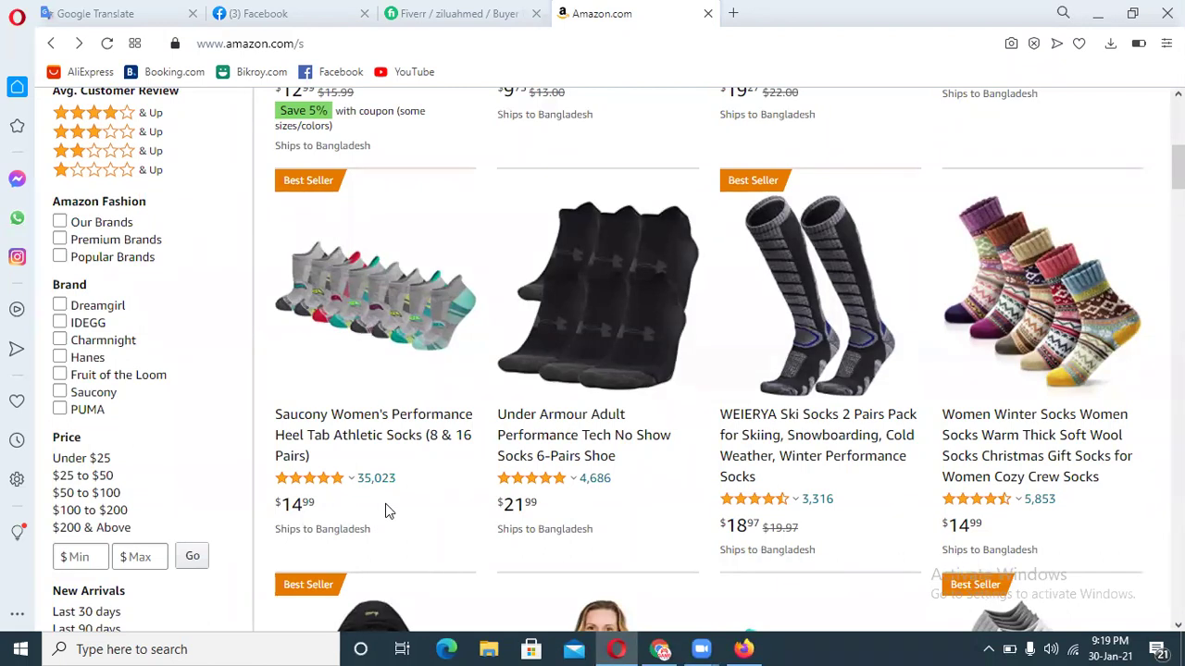
left_click(400, 438)
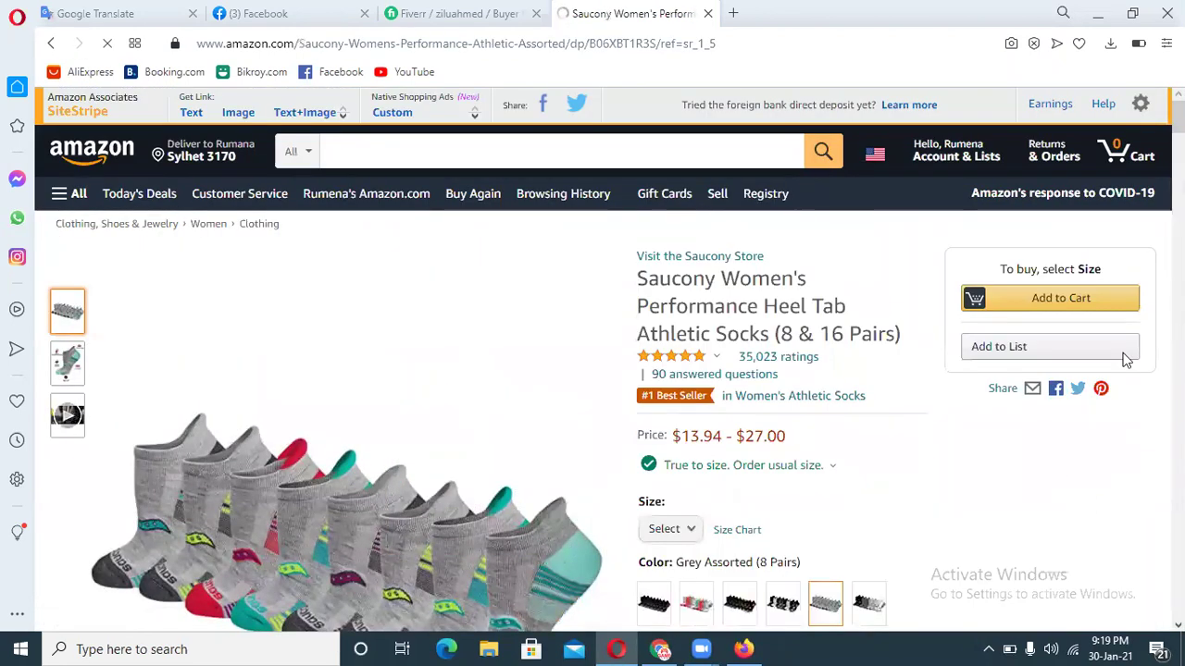
Try to save the main image of the Grey Assorted socks, reloading the product page between attempts.
scroll(1127, 359, "down", 2)
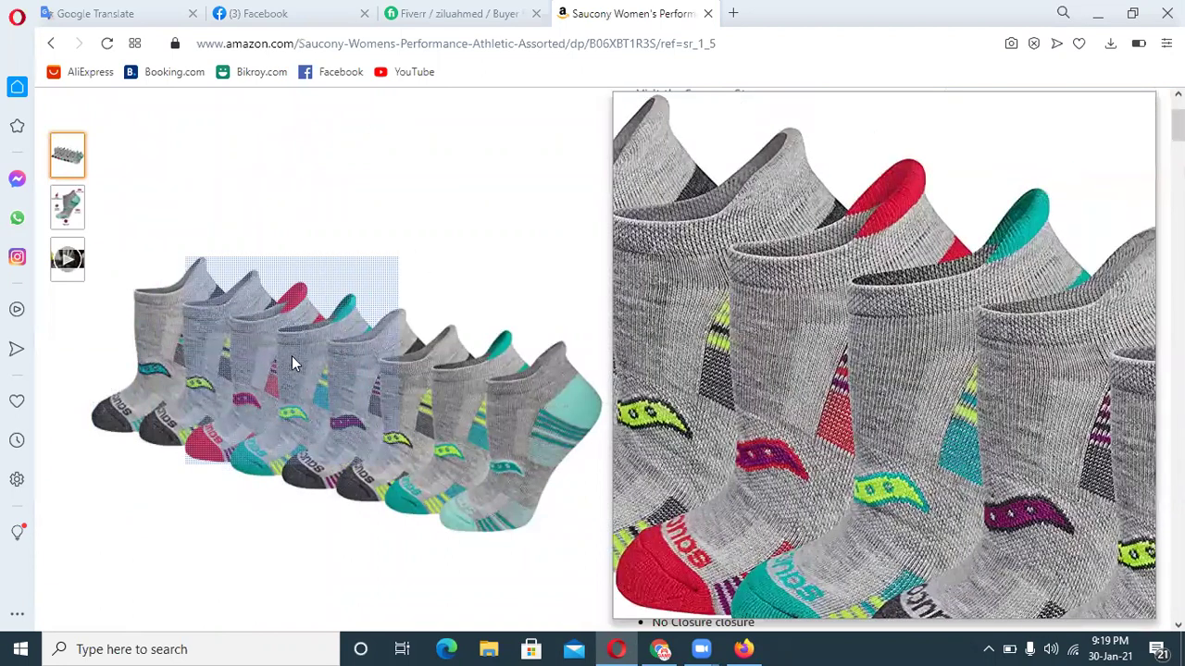
right_click(291, 361)
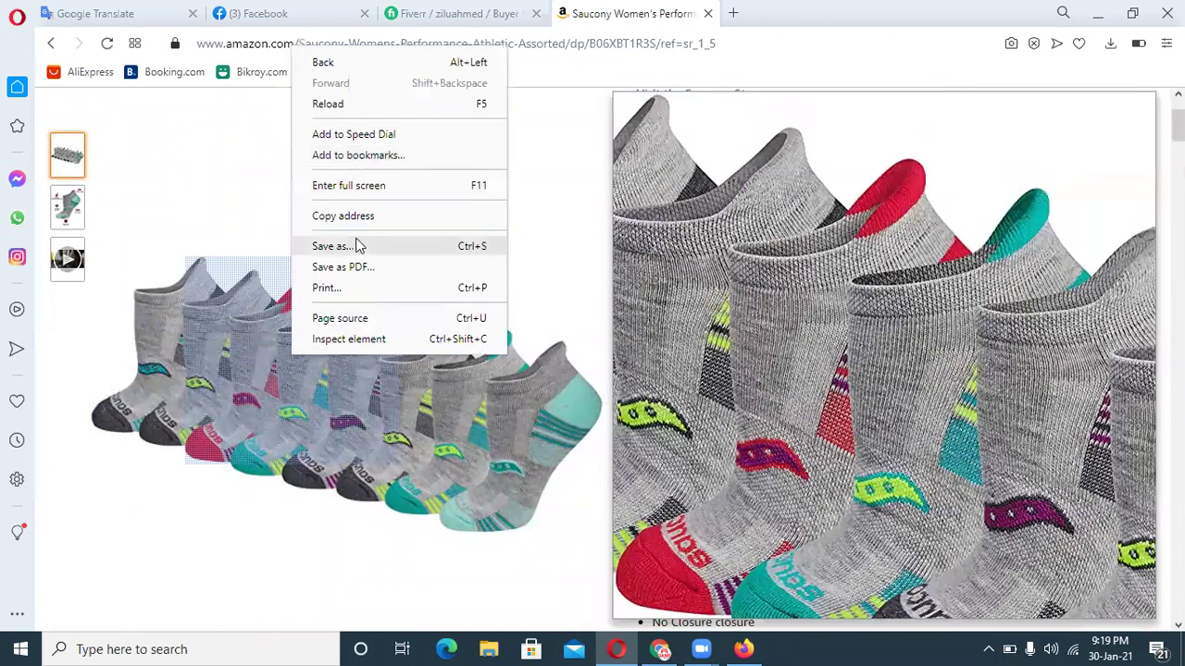
left_click(258, 200)
left_click(107, 45)
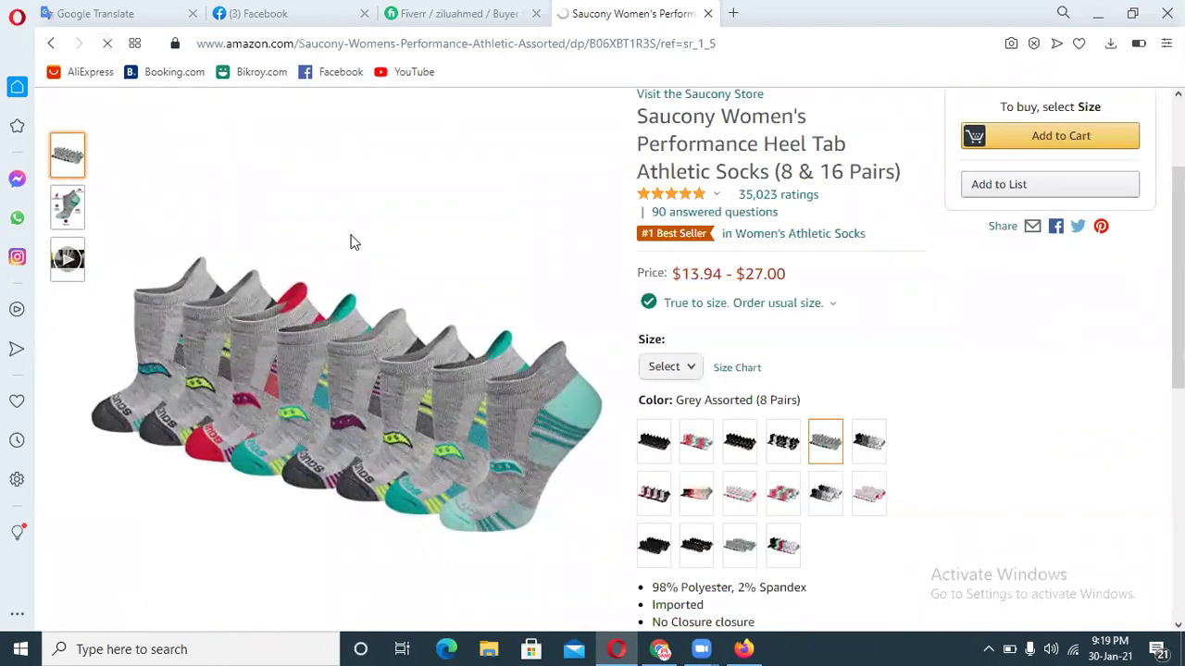
mouse_move(421, 352)
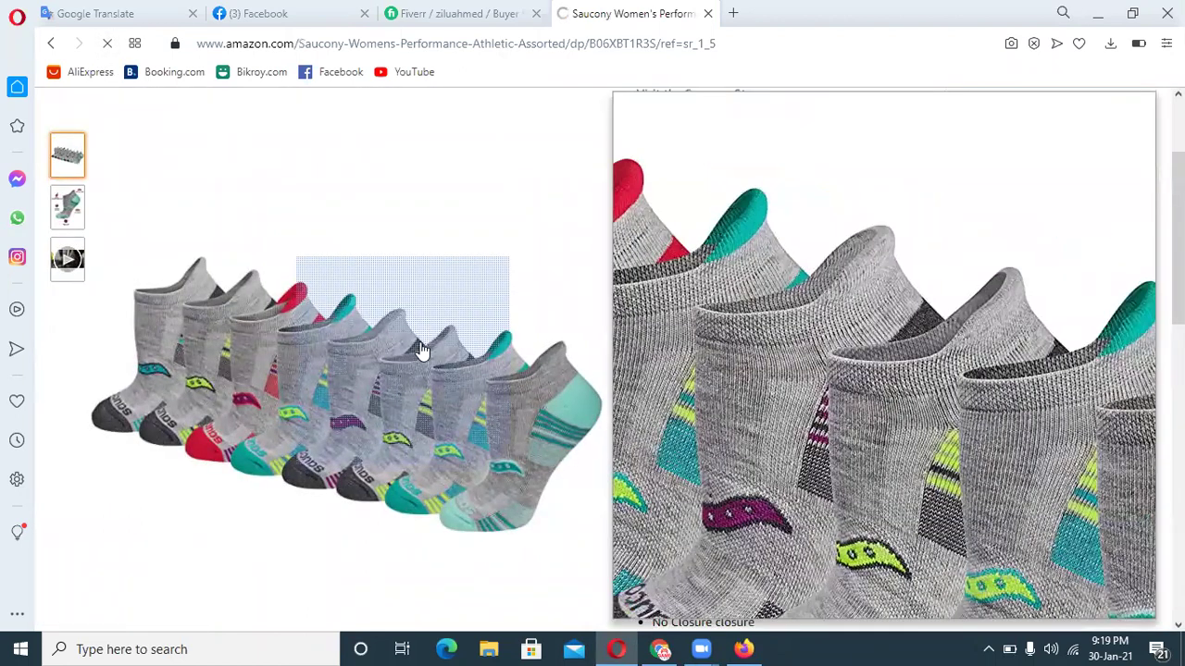
right_click(333, 266)
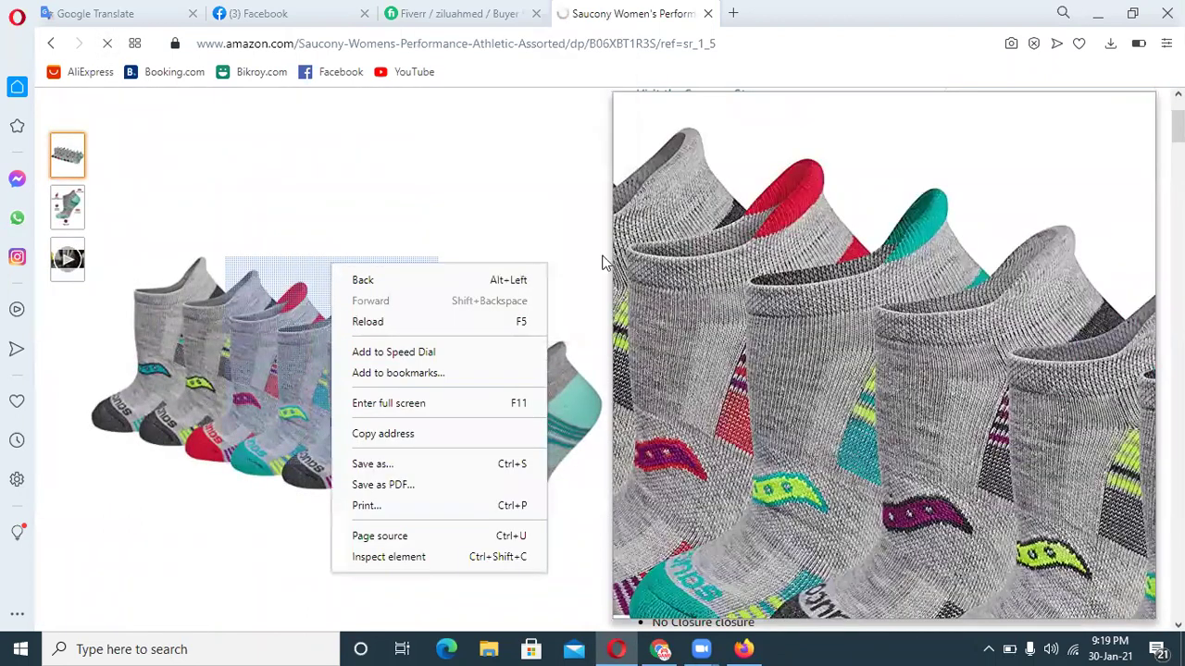
key("Escape")
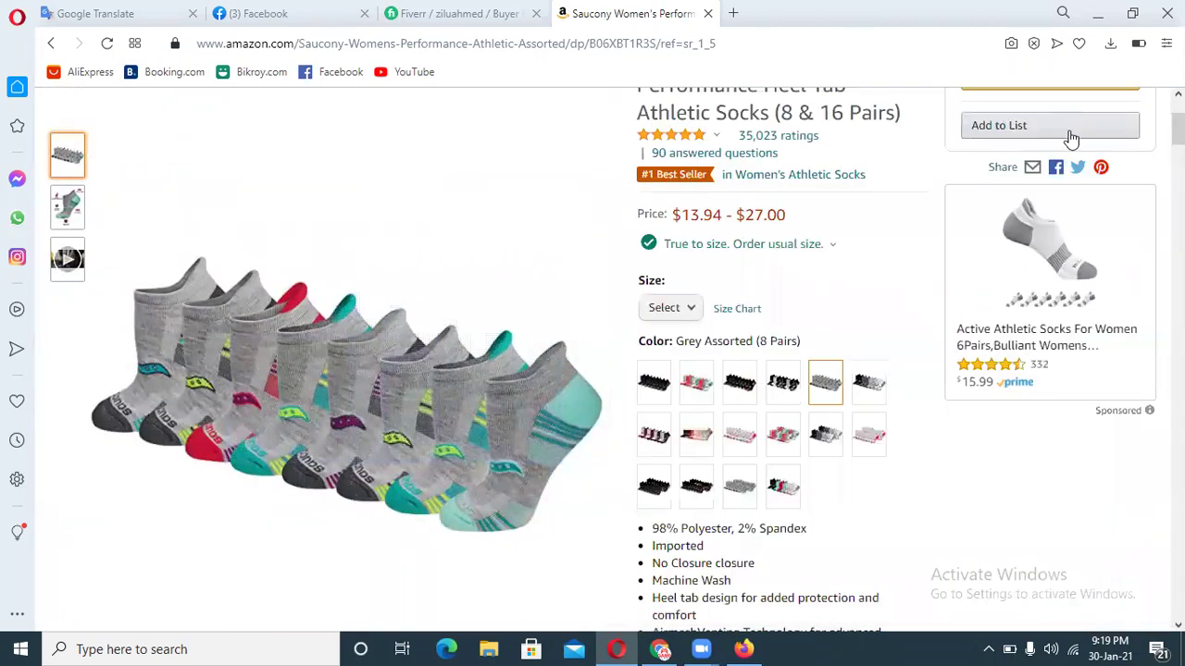
left_click(711, 380)
right_click(375, 396)
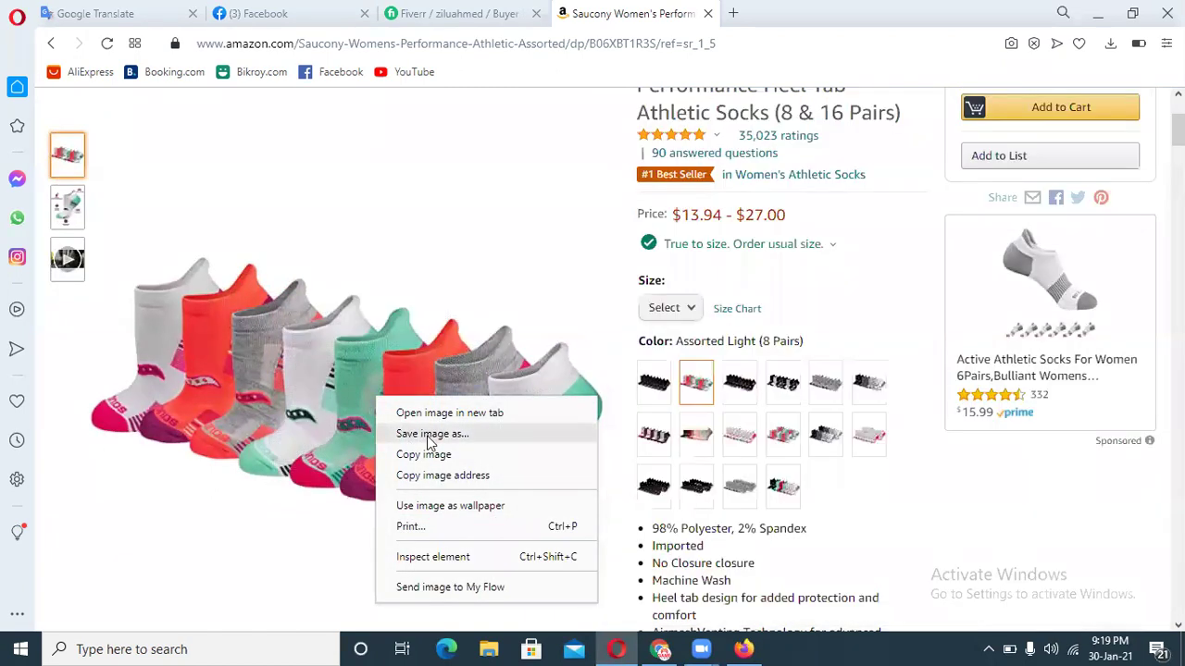
left_click(428, 435)
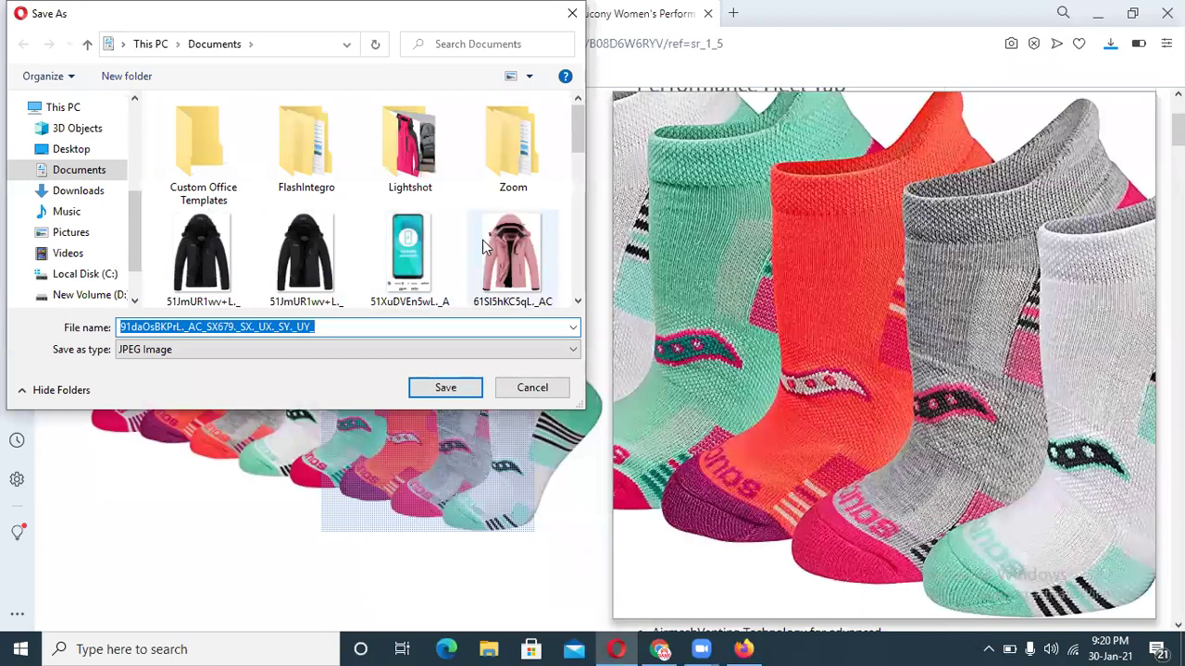
left_click_drag(576, 141, 567, 230)
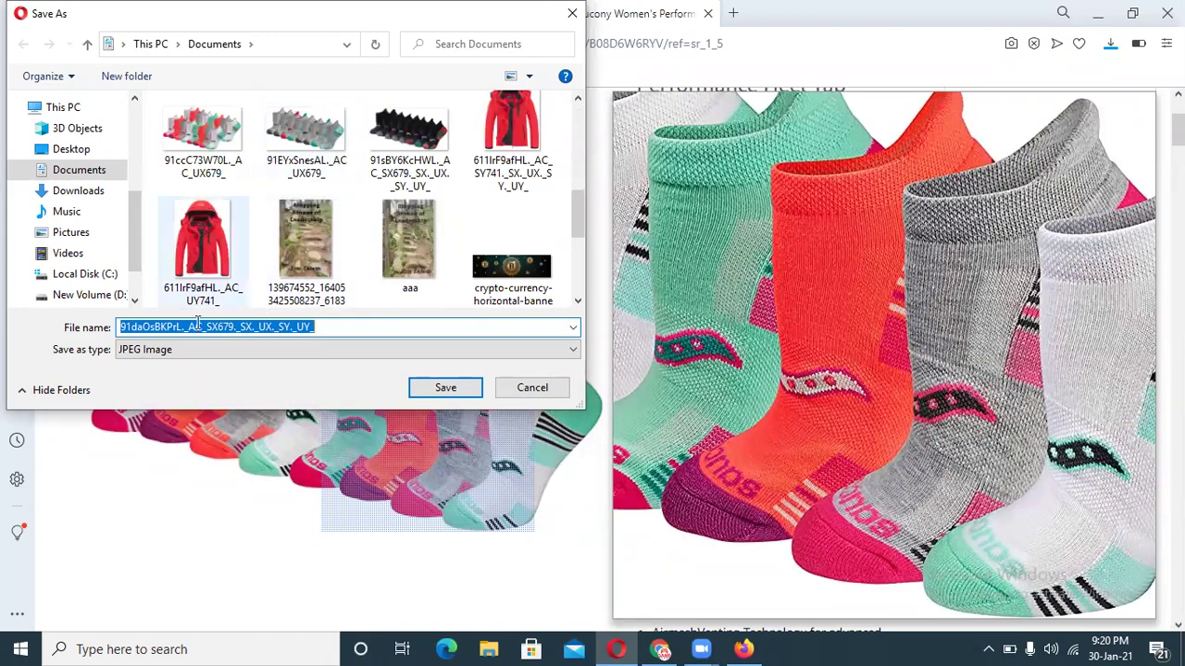
left_click(526, 395)
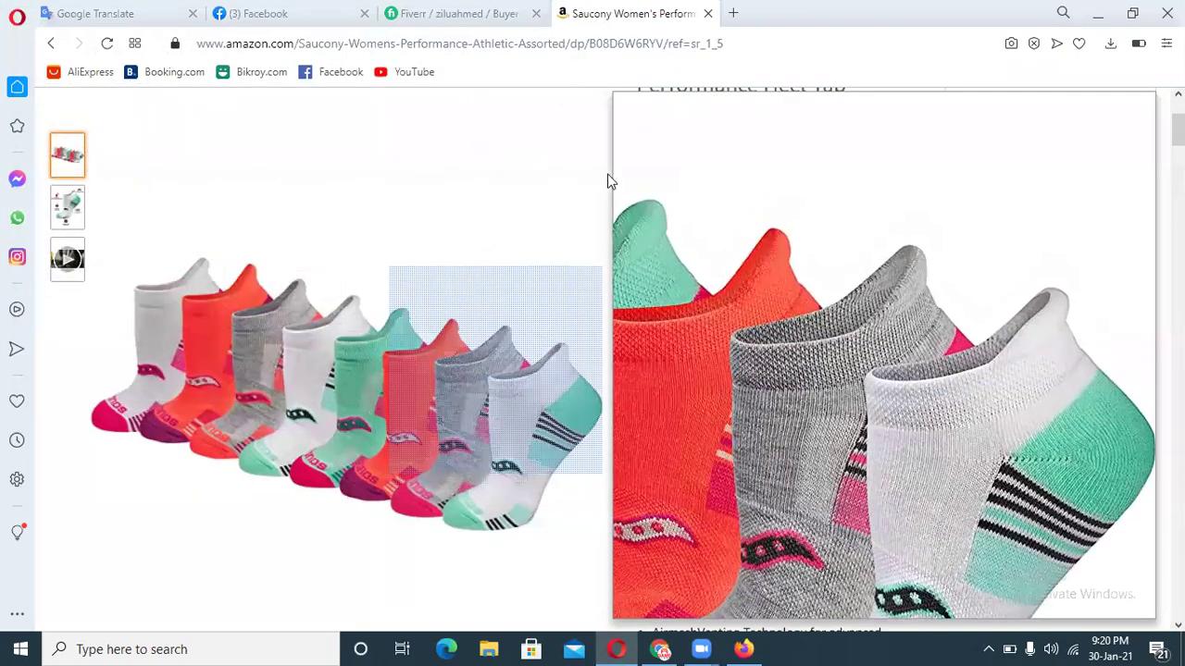
Switch to Chrome and open the Canva home page in a new tab.
left_click(660, 649)
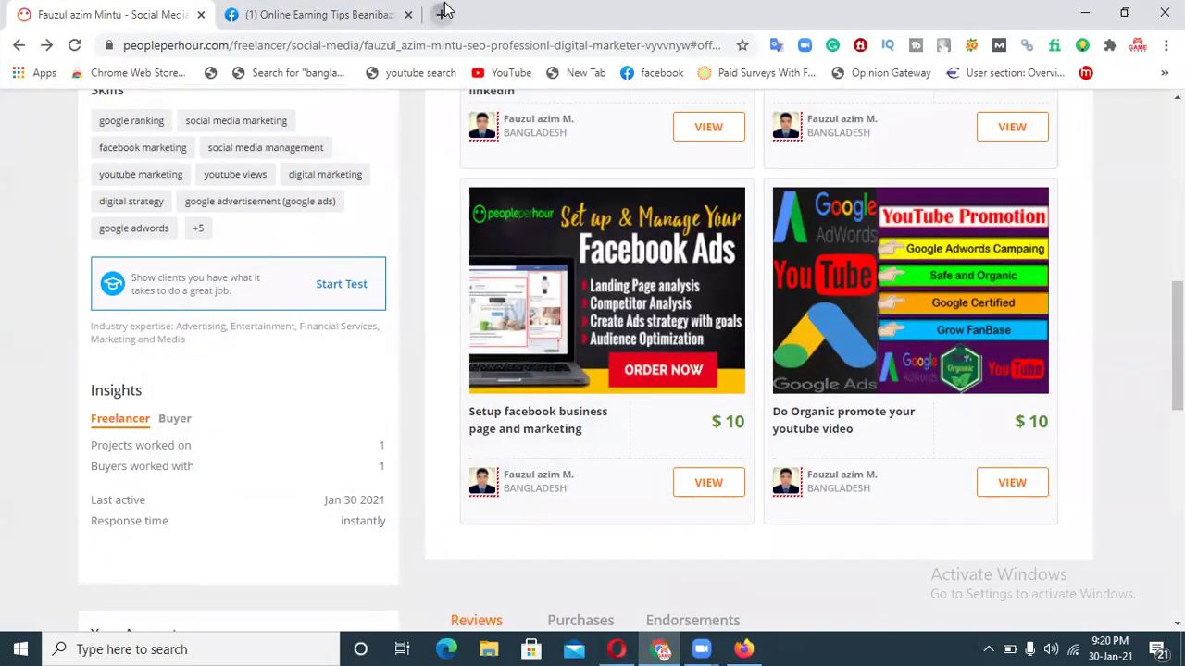
left_click(442, 9)
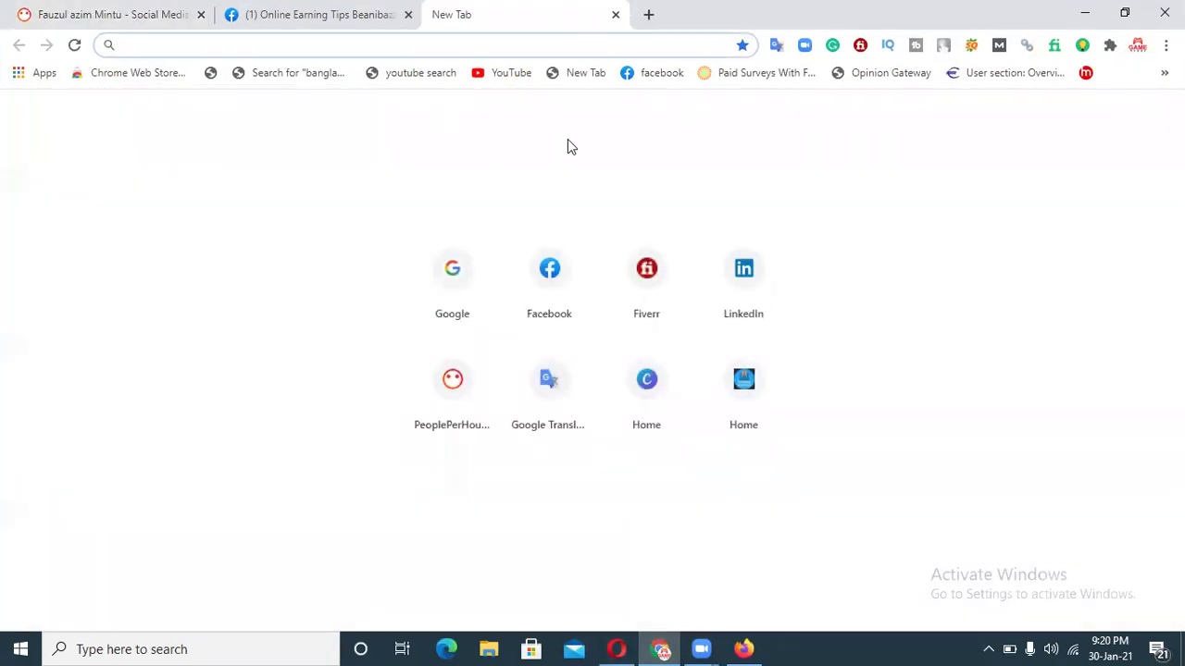
left_click(656, 402)
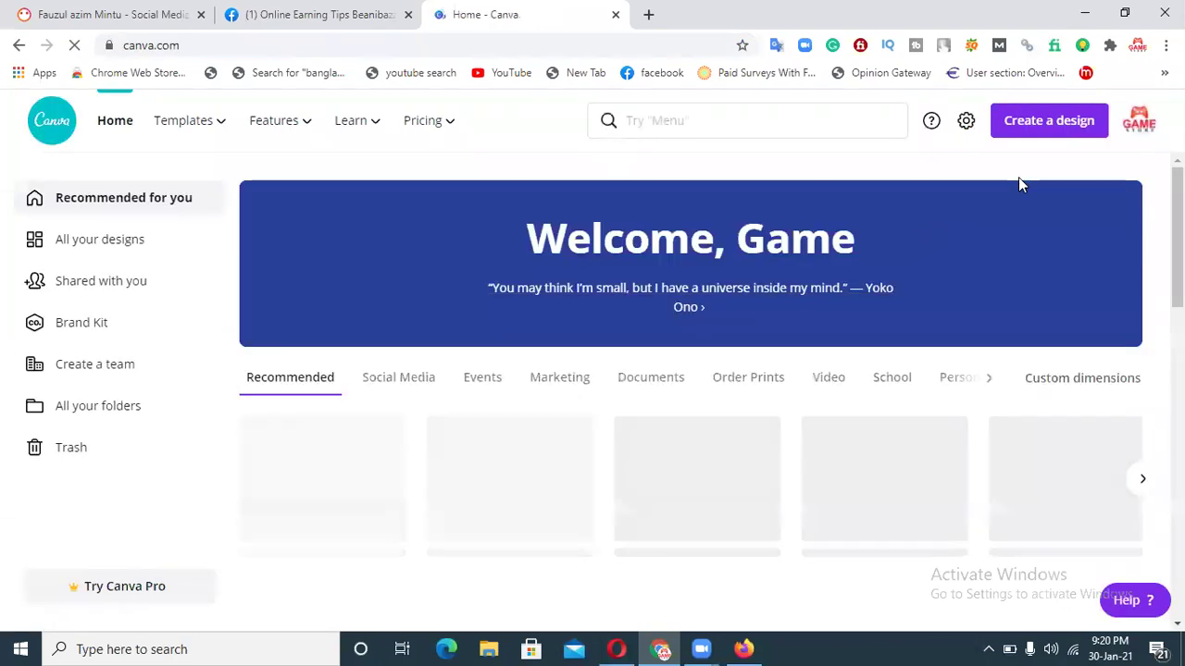
Create a new blank design with custom dimensions of 500 × 500 px.
left_click(1025, 126)
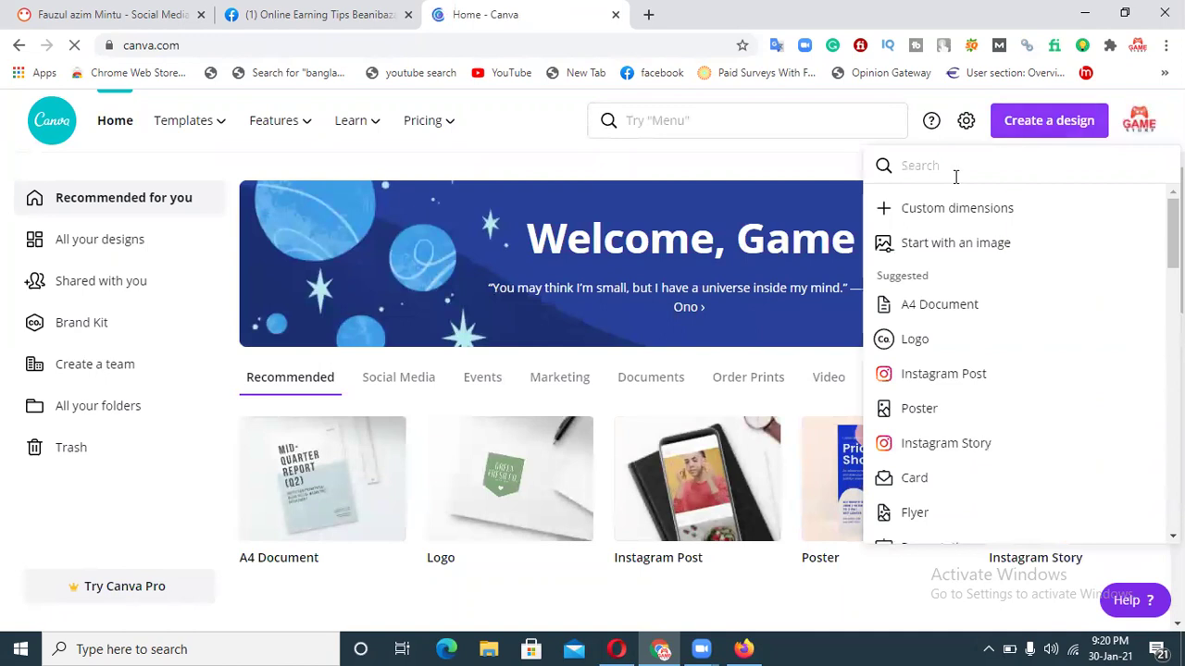
left_click(933, 211)
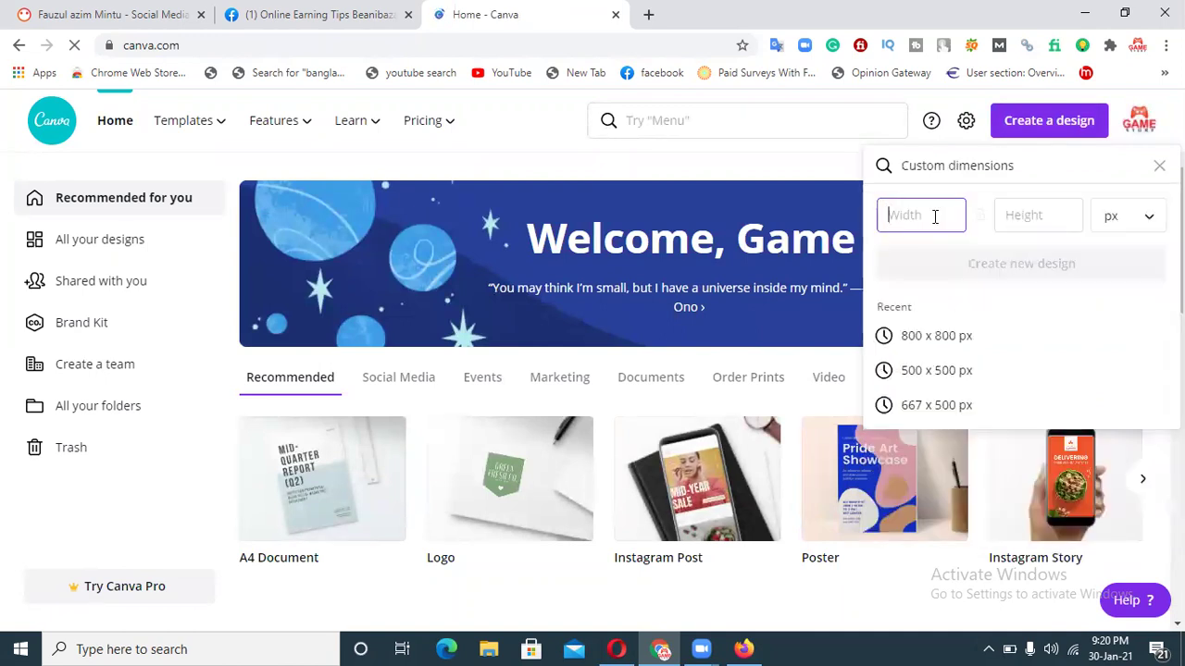
type("500")
left_click(1013, 213)
type("500")
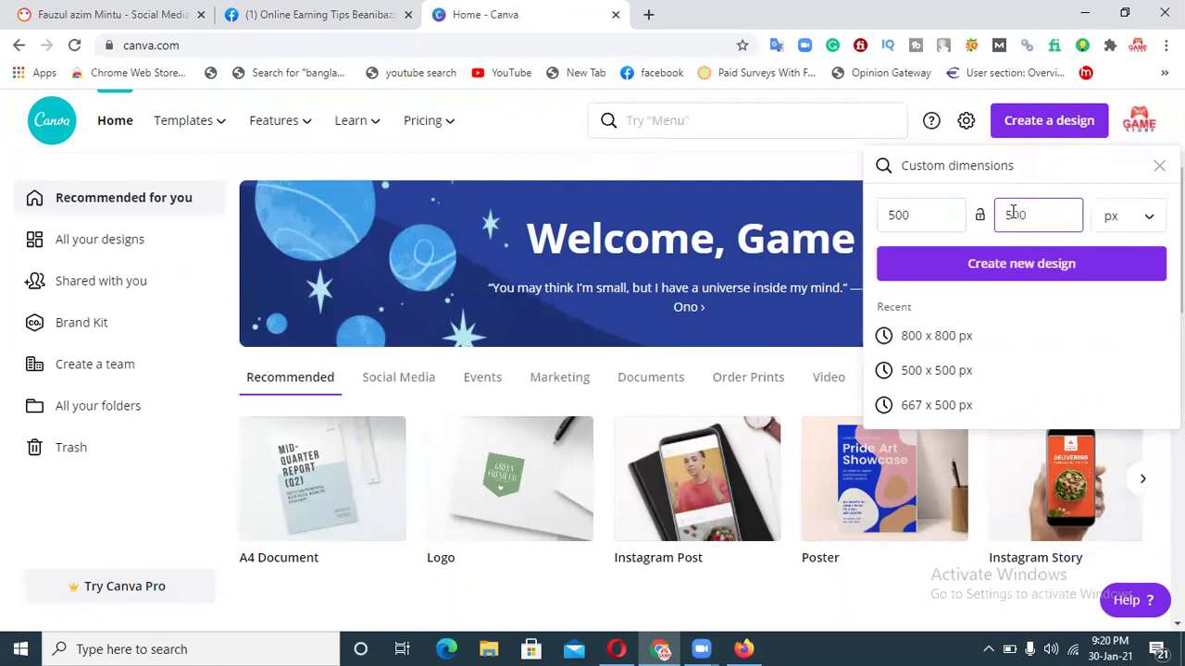
left_click(1024, 265)
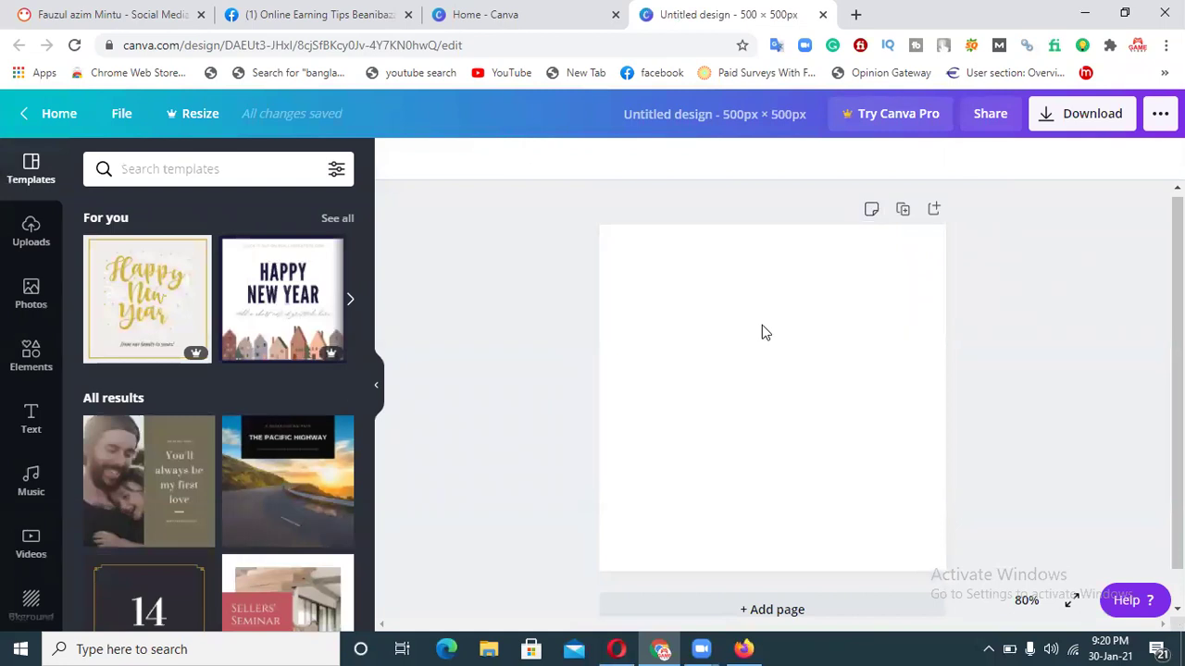
Upload the grey socks image 91EYxSnesAL._AC_UX679_ from the device's Documents folder.
left_click(33, 236)
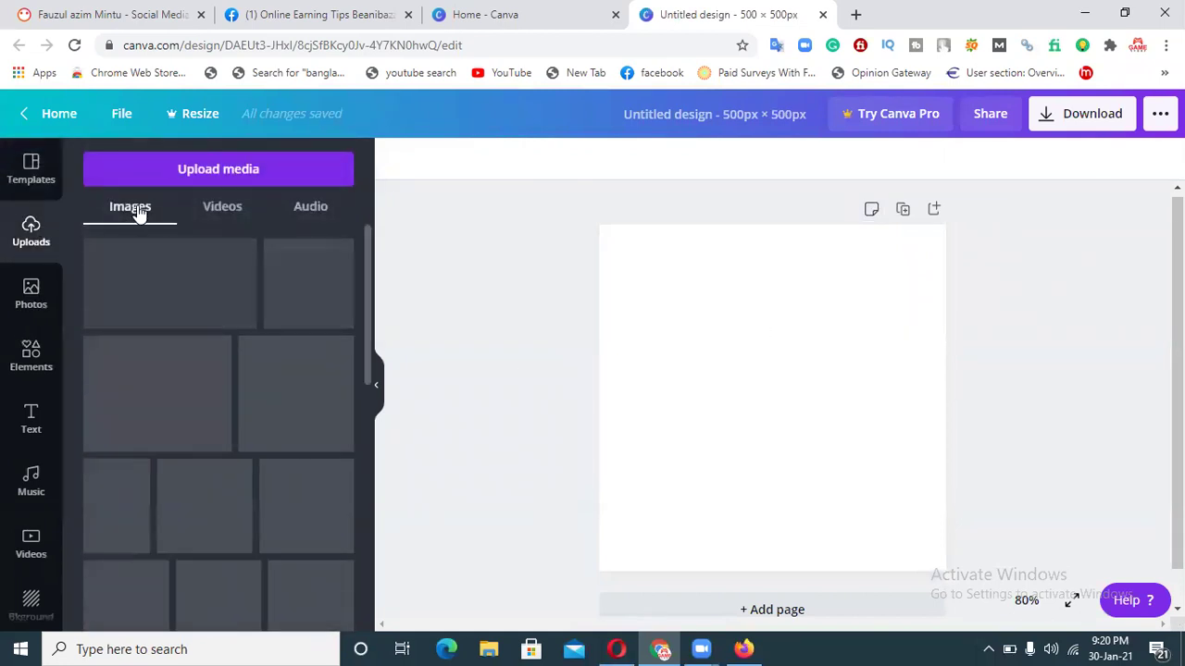
left_click(215, 175)
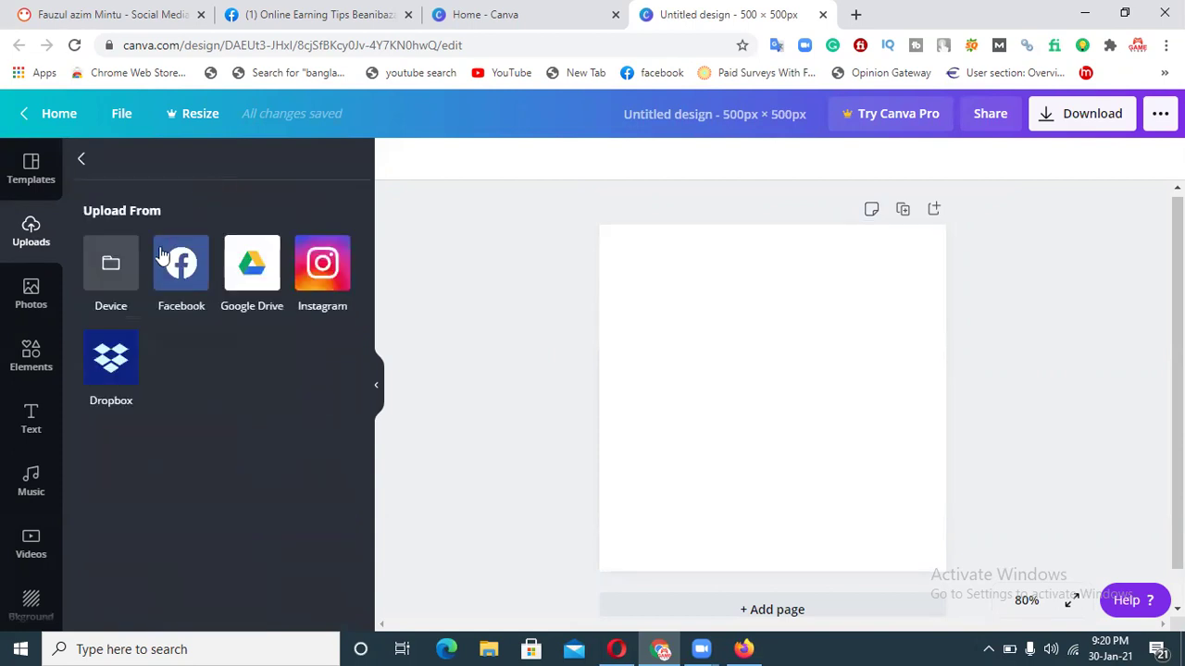
left_click(110, 265)
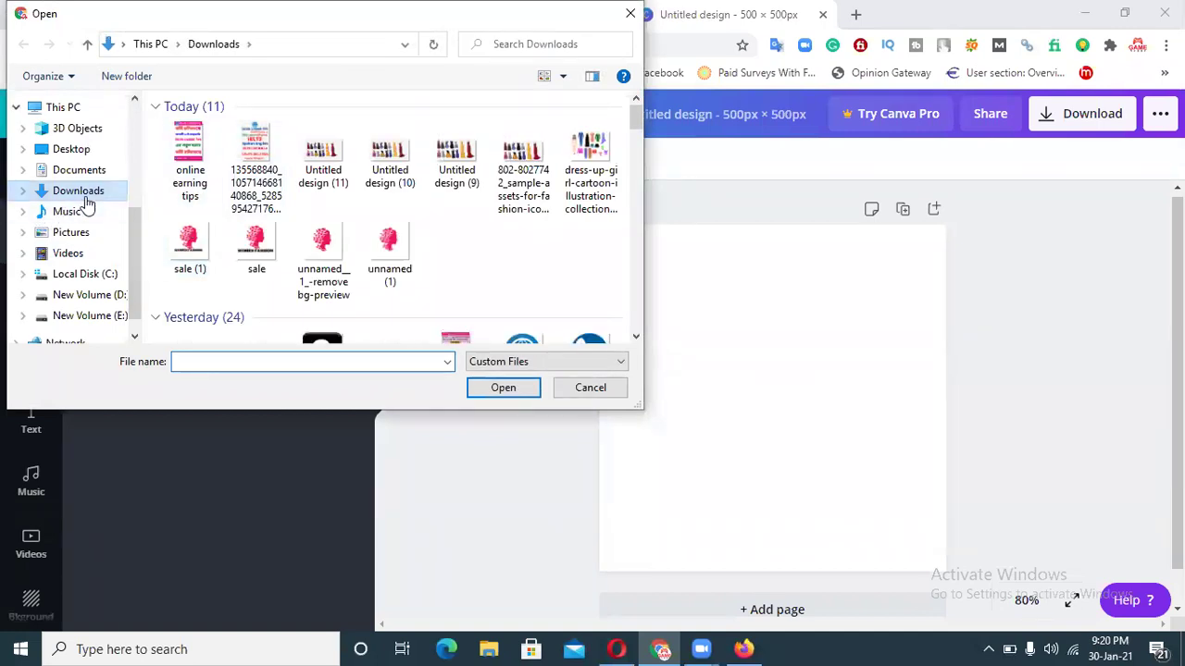
left_click_drag(636, 125, 633, 265)
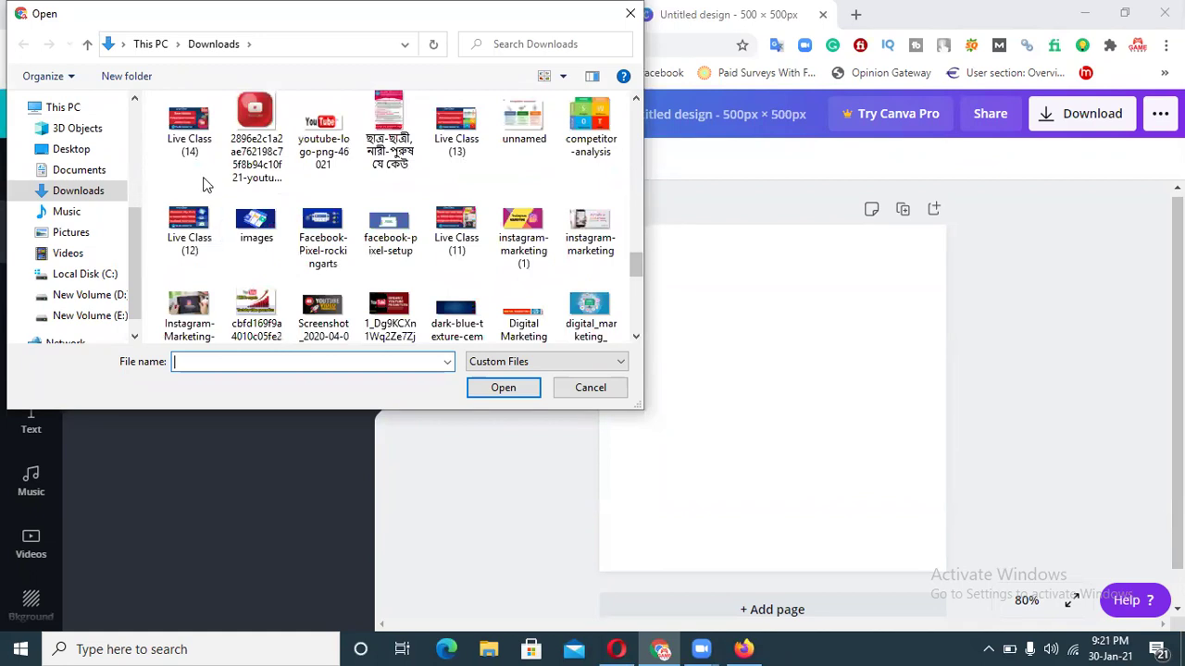
left_click(93, 172)
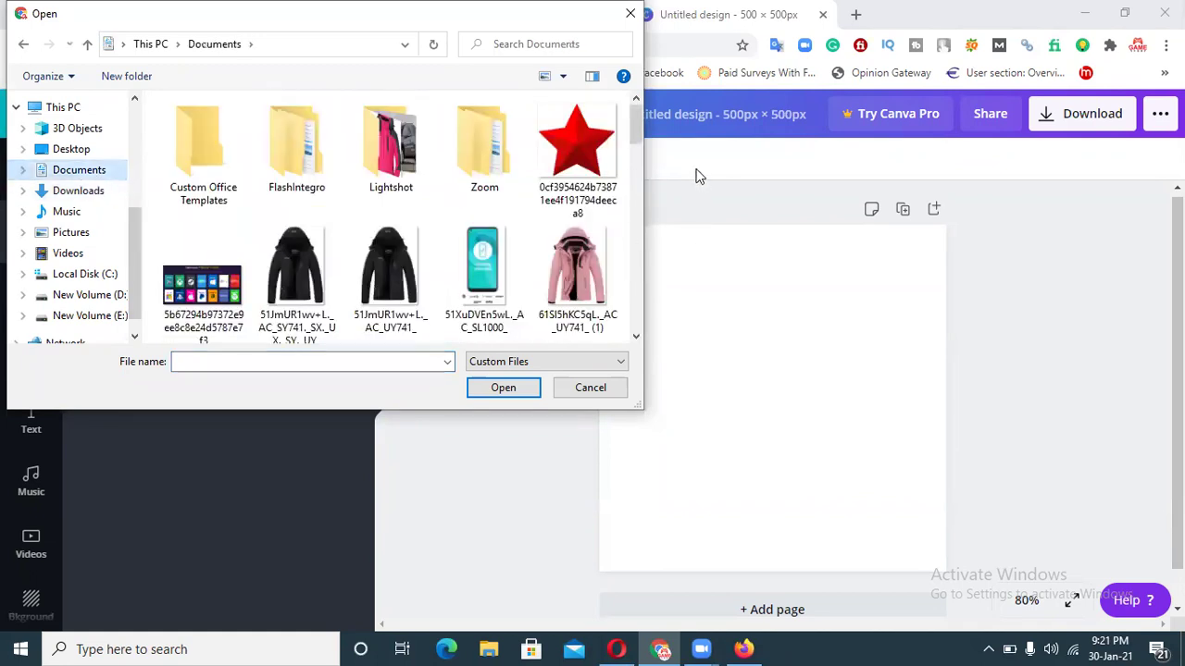
left_click_drag(637, 137, 631, 175)
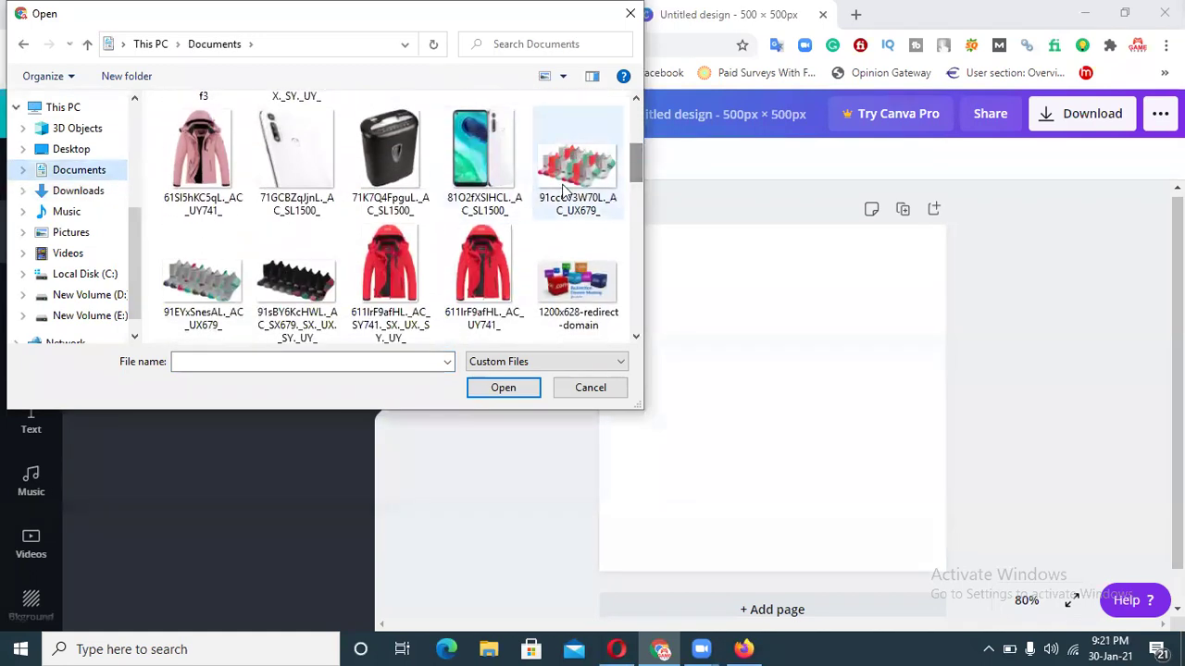
left_click(243, 275)
left_click(501, 389)
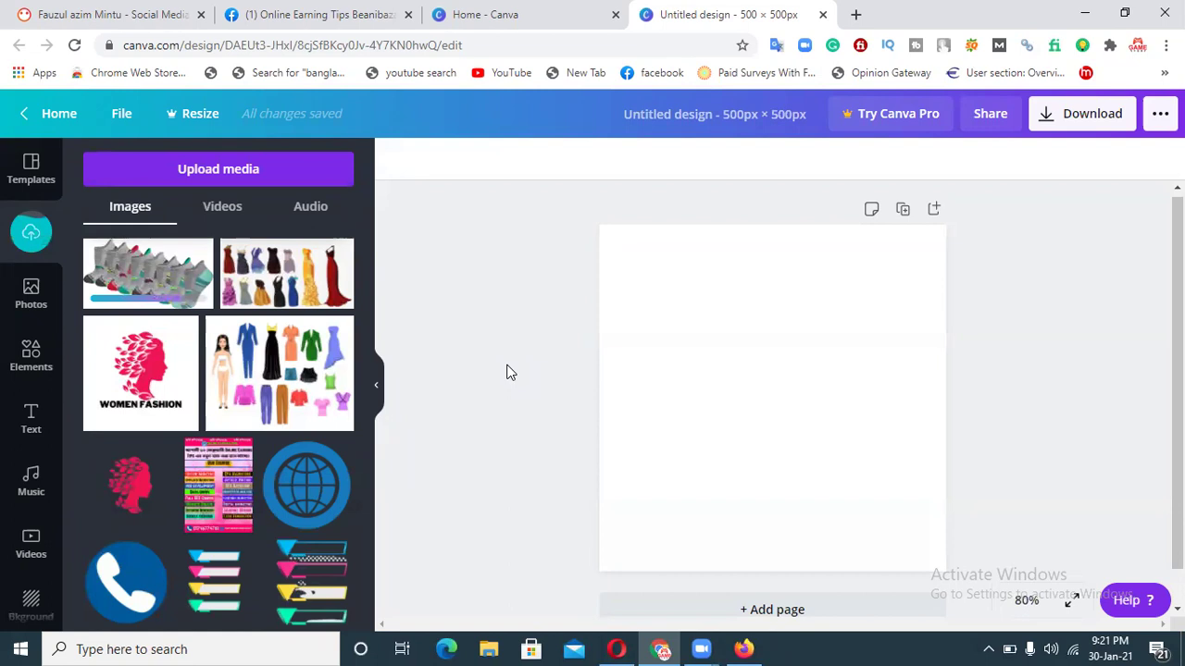
Place the grey socks image on the page, enlarge it to the full page width and centre it vertically.
left_click(180, 283)
left_click_drag(809, 410, 740, 521)
left_click_drag(807, 460, 910, 320)
left_click_drag(794, 515, 795, 445)
left_click(1061, 390)
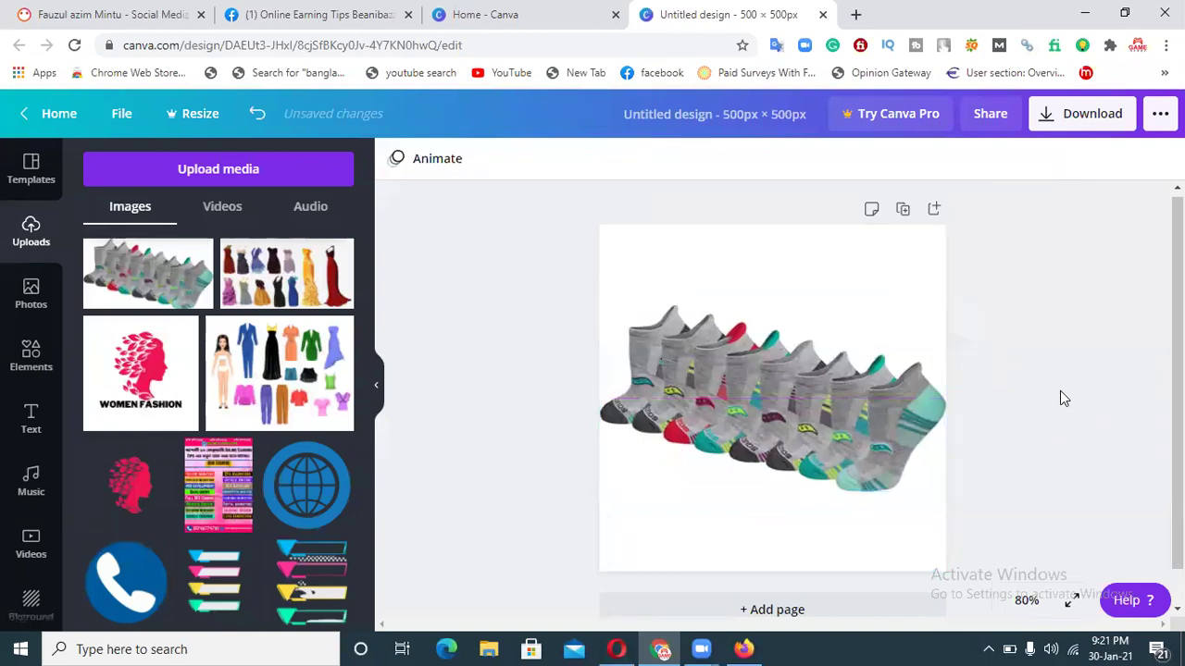
left_click(870, 424)
left_click(1121, 363)
Download the grey socks design as a PNG named 11 in the Downloads folder and dismiss the Canva Pro offer.
left_click(1087, 119)
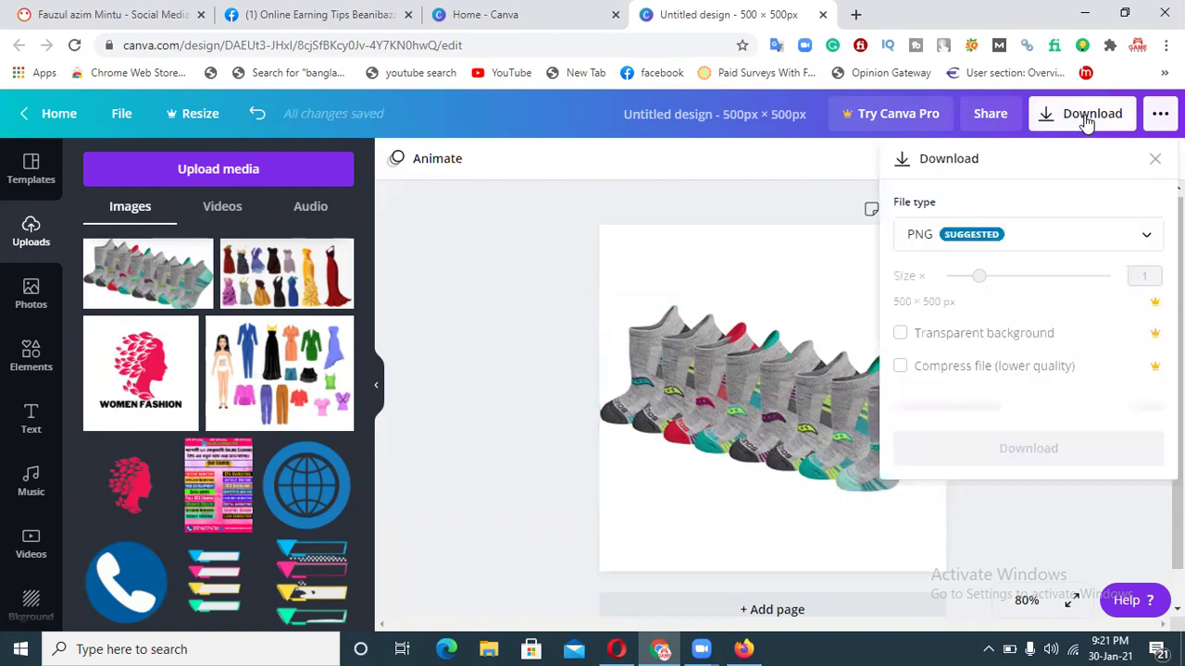
left_click(1018, 408)
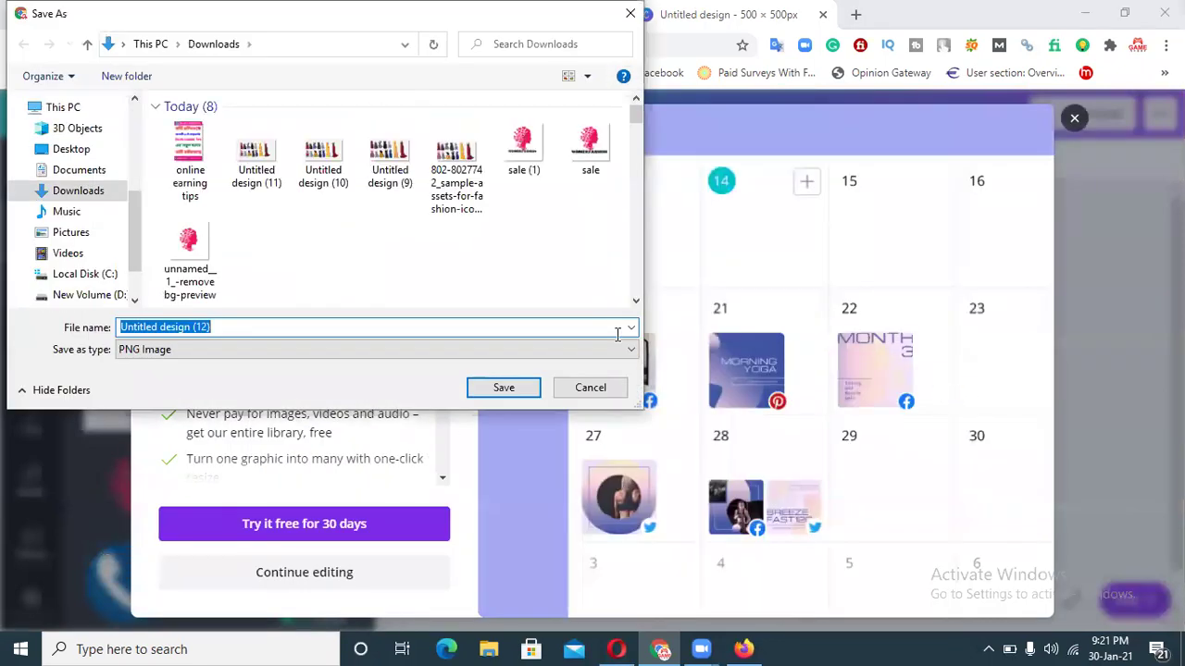
left_click(629, 330)
type("1")
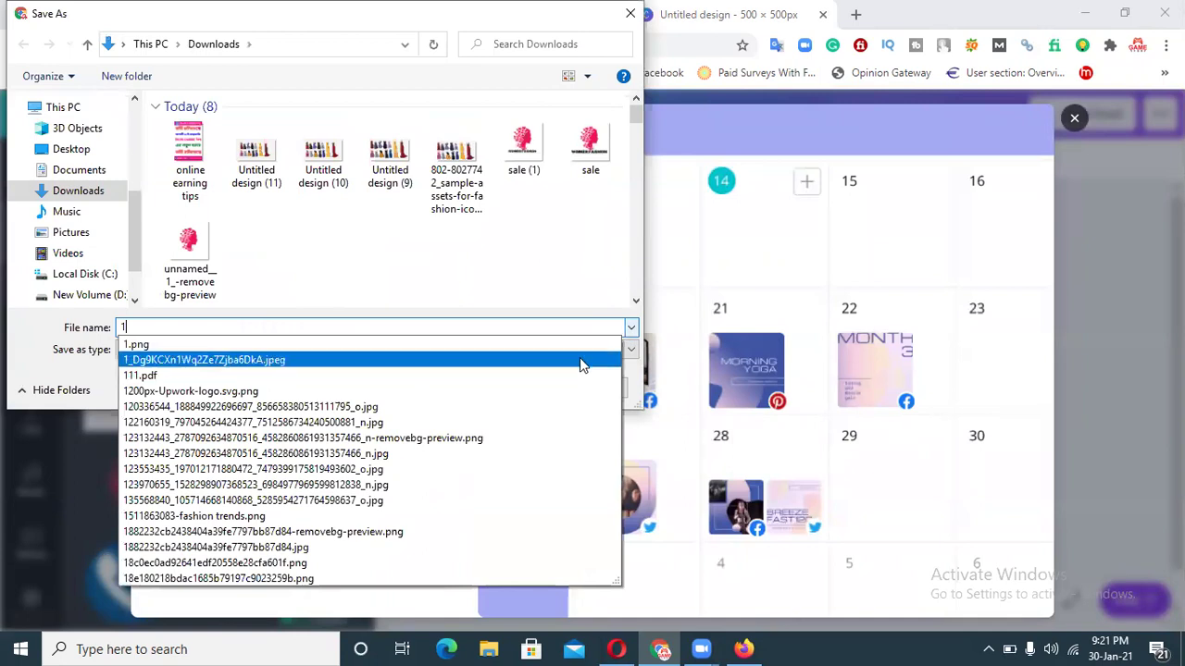
left_click(587, 290)
left_click(507, 389)
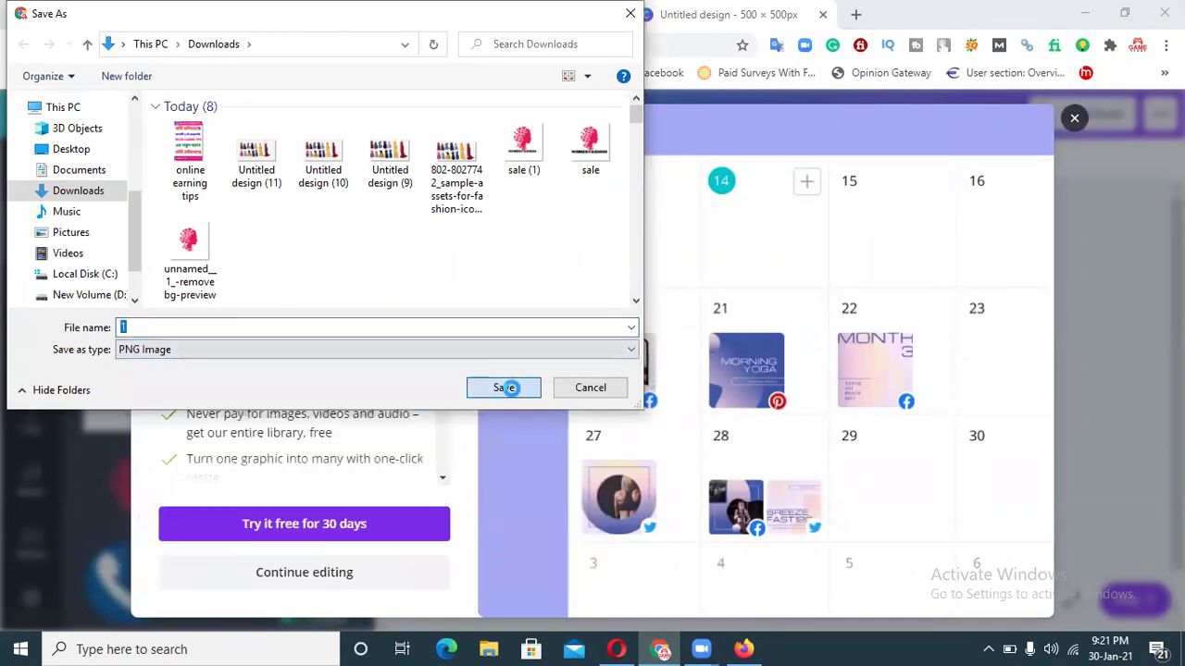
left_click(709, 328)
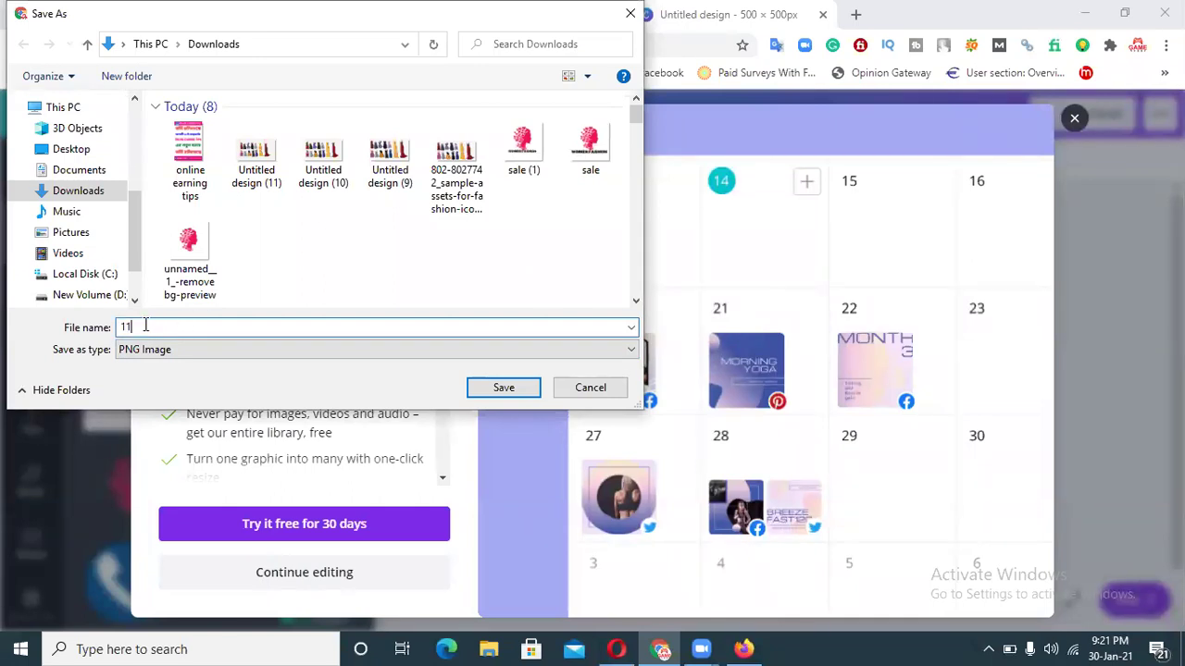
left_click(487, 389)
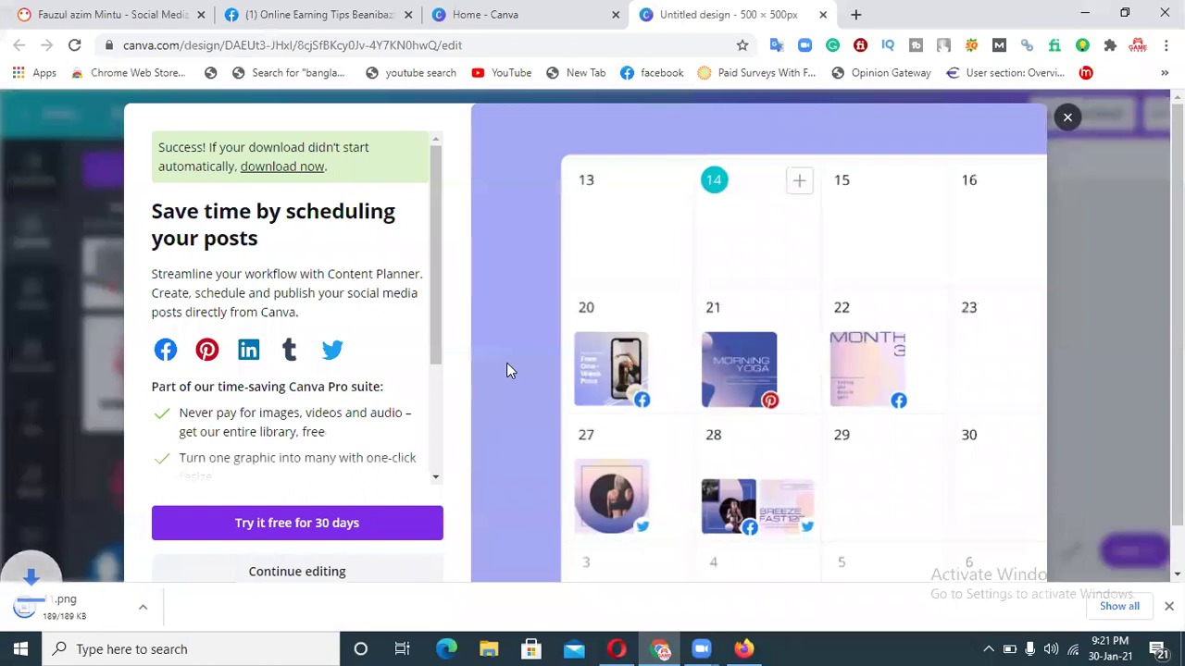
left_click(1068, 117)
Delete the grey socks from the page and upload the multicoloured socks image 91ccC73W70L._AC_UX679_ from Documents.
left_click(848, 366)
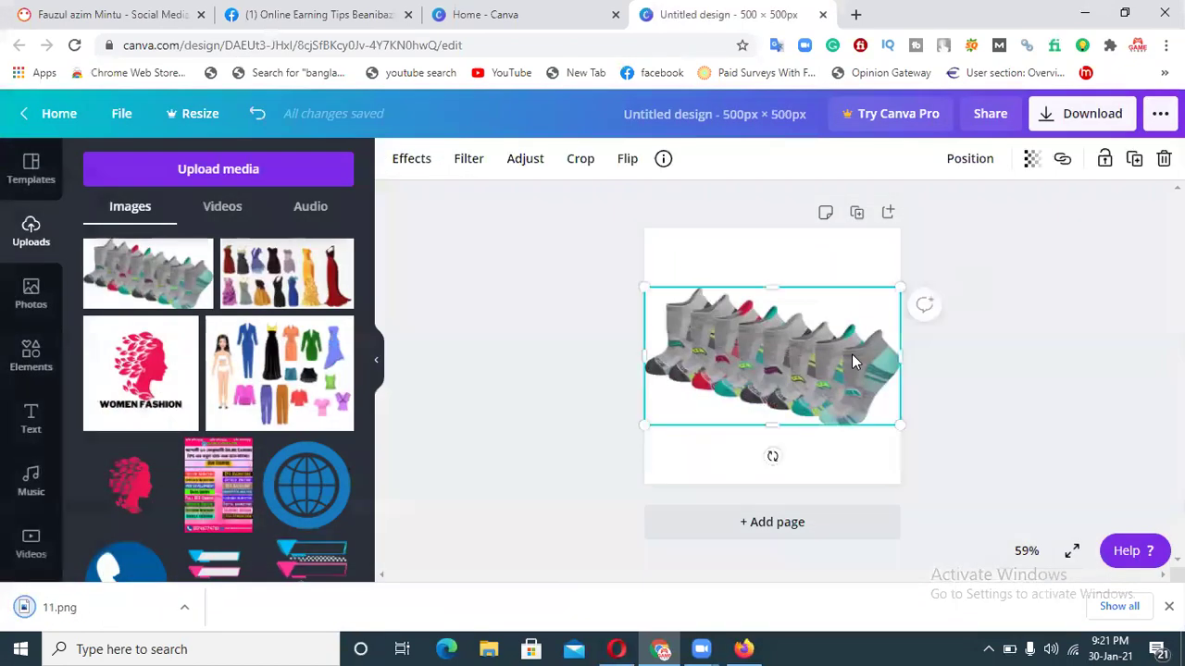
key("Delete")
left_click(185, 169)
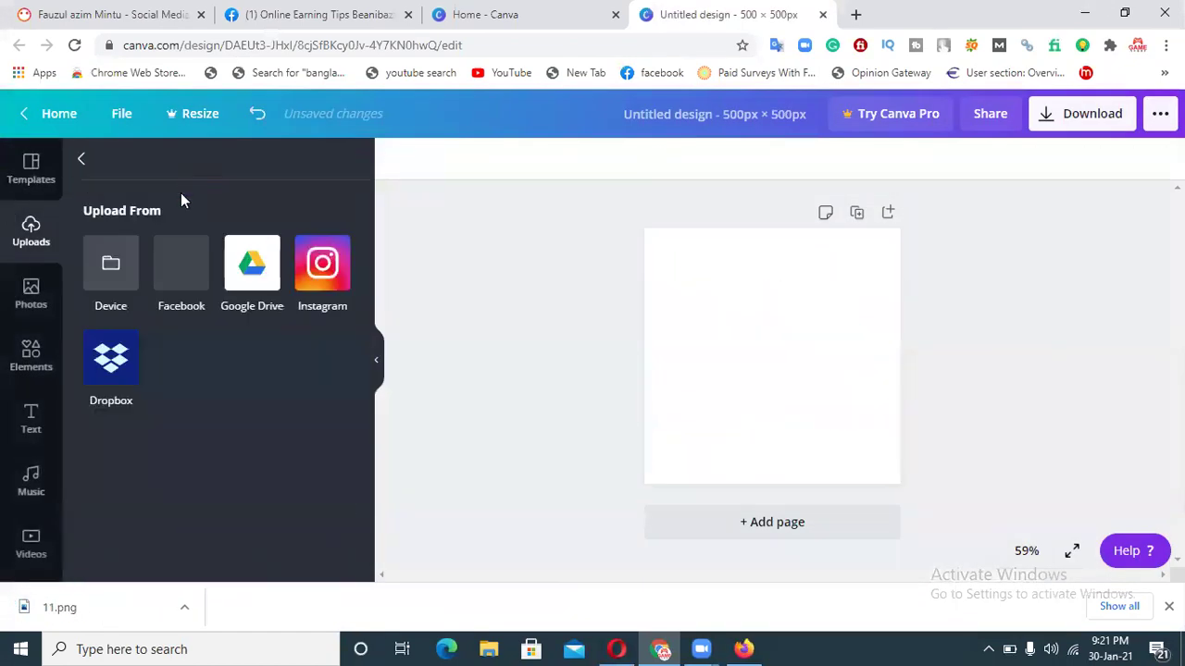
left_click(111, 265)
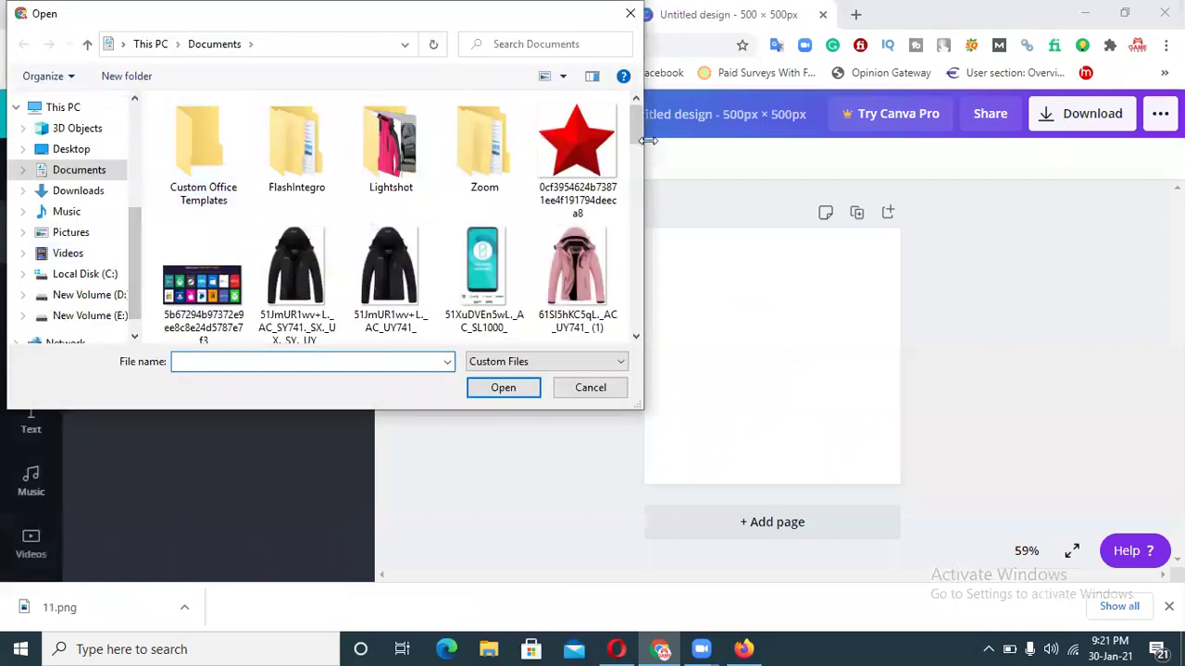
scroll(635, 149, "down", 3)
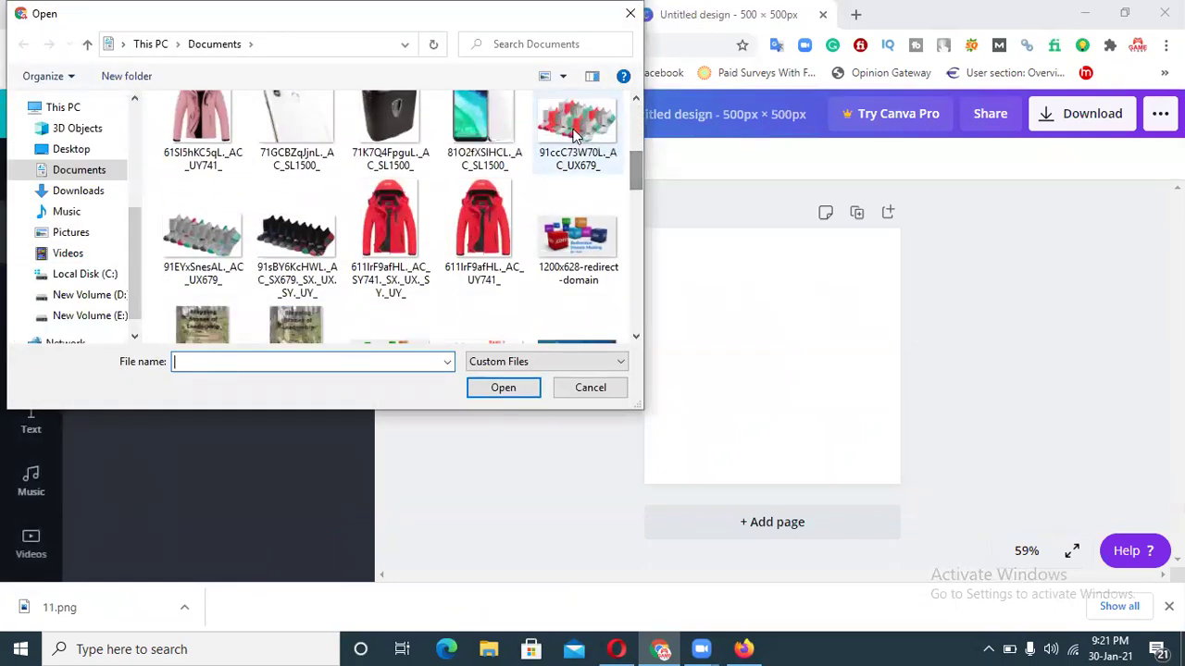
left_click(566, 166)
left_click(506, 388)
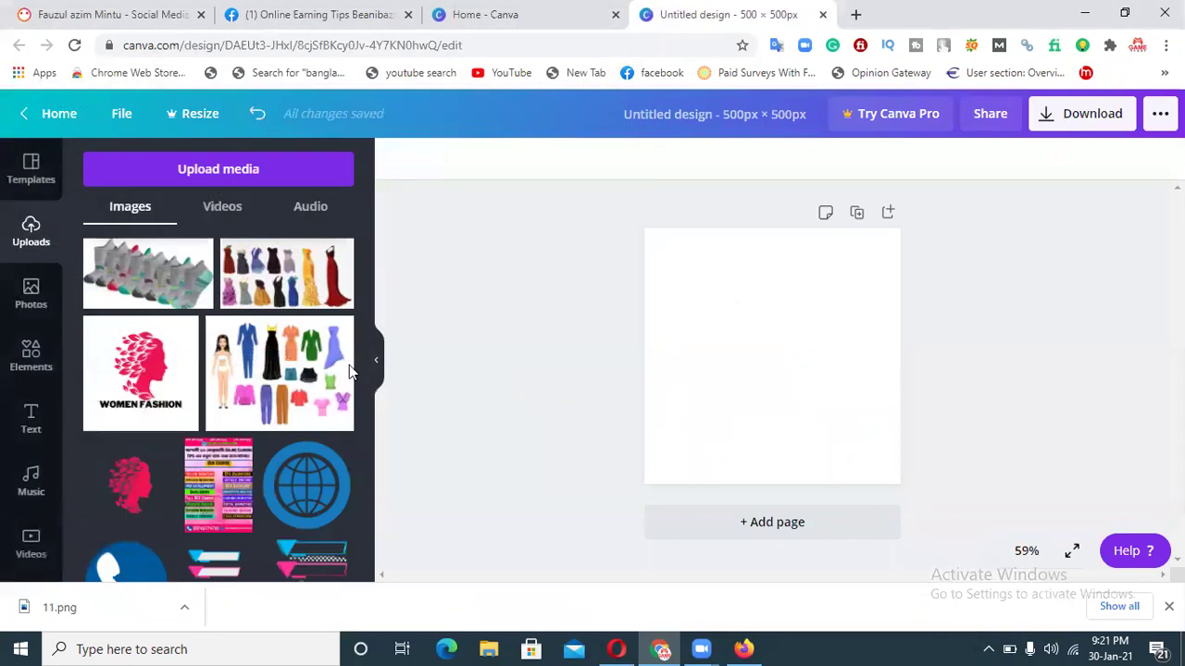
Upload the black socks image 91sBY6KcHWL._AC_SX679._SX._UX._SY._UY_ from the Documents folder.
left_click(173, 174)
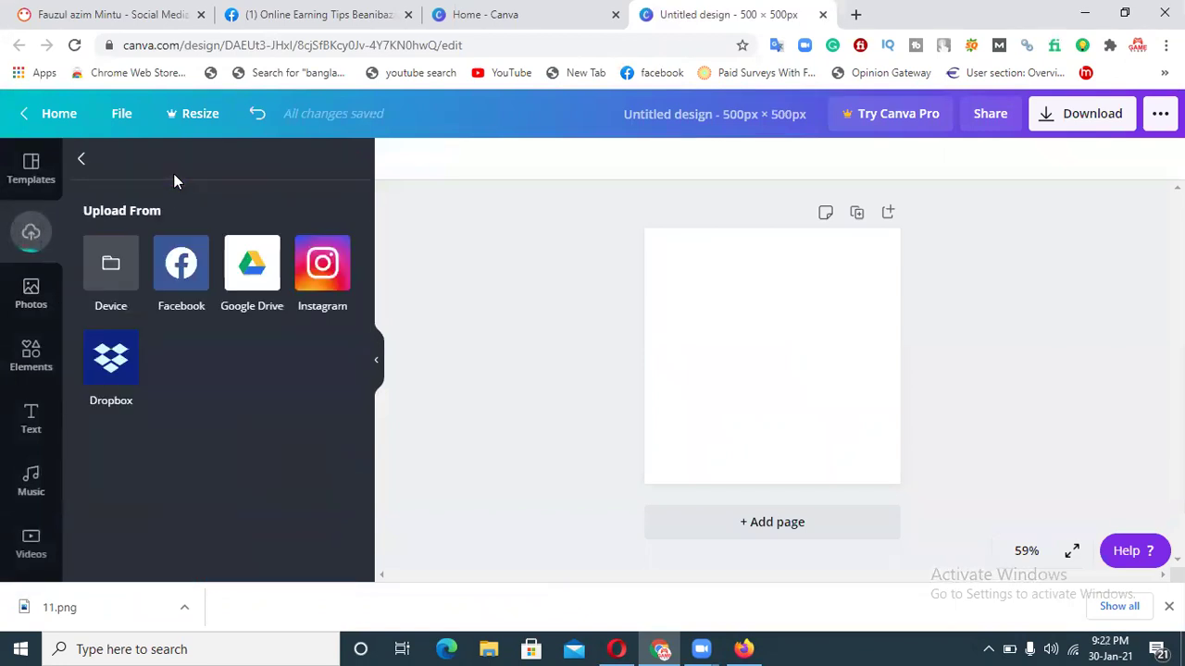
left_click(114, 273)
left_click_drag(638, 123, 639, 171)
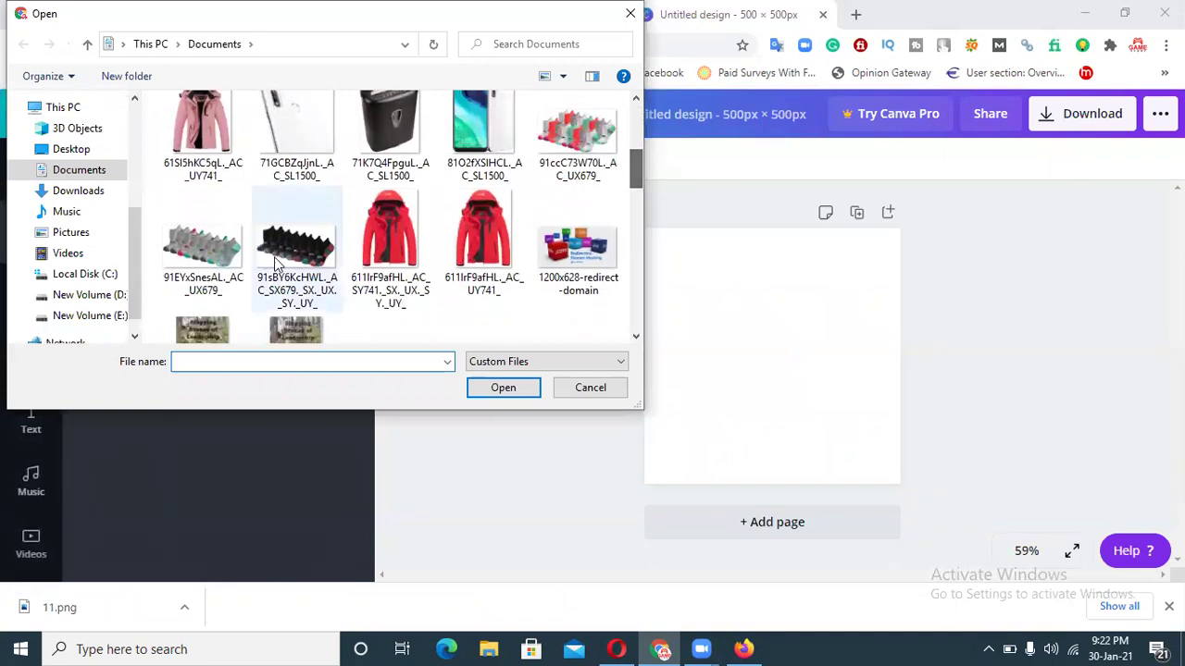
left_click(298, 248)
left_click(502, 386)
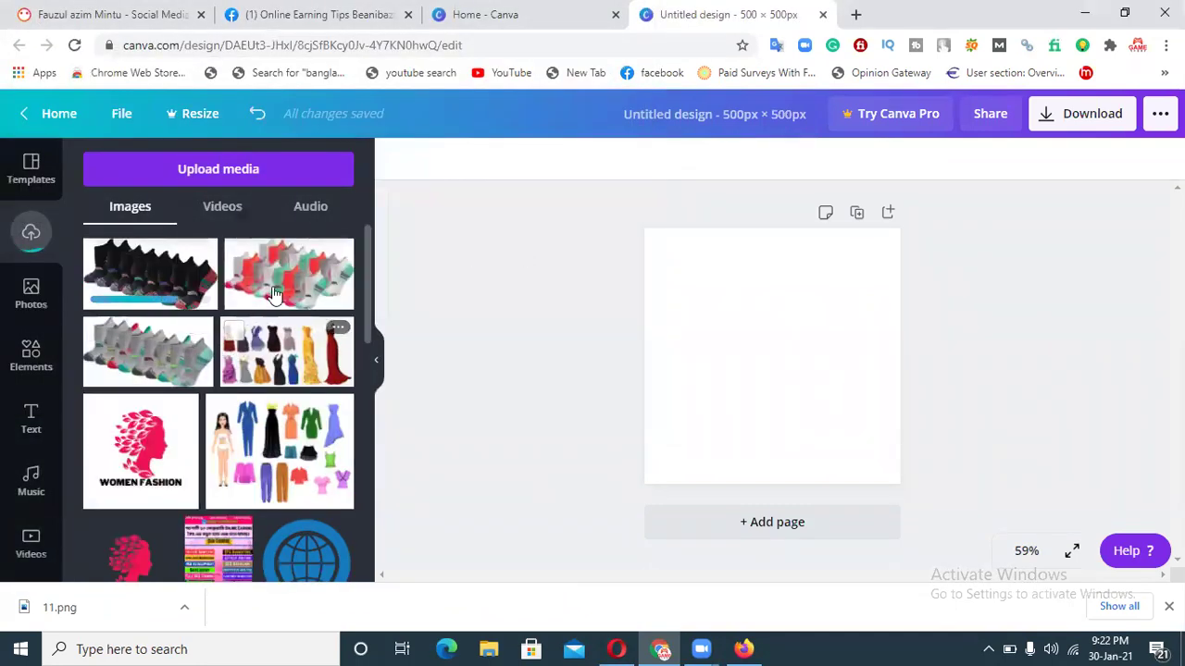
Place the multicoloured socks image on the blank page, enlarge it to the full page width and centre it vertically.
left_click(274, 294)
left_click_drag(697, 402, 645, 434)
left_click_drag(849, 427, 899, 466)
left_click_drag(842, 418, 842, 389)
left_click(1028, 384)
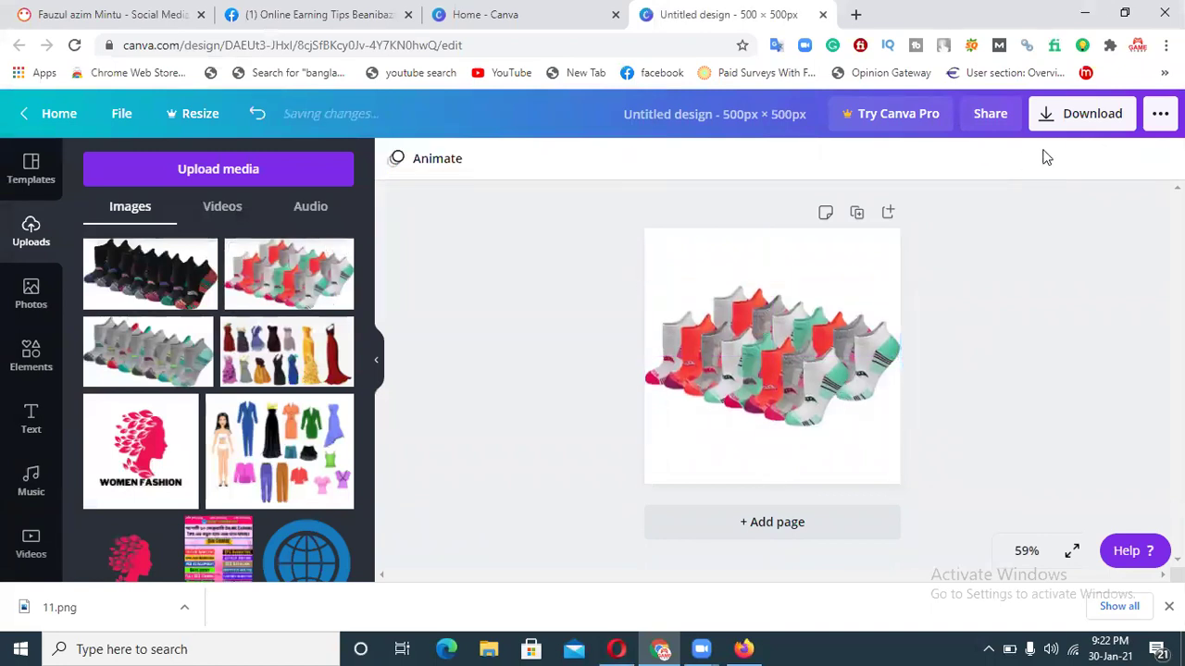
Download the multicoloured socks design as a PNG named 112 in the Downloads folder and dismiss the Canva Pro offer.
left_click(1056, 122)
left_click(1007, 409)
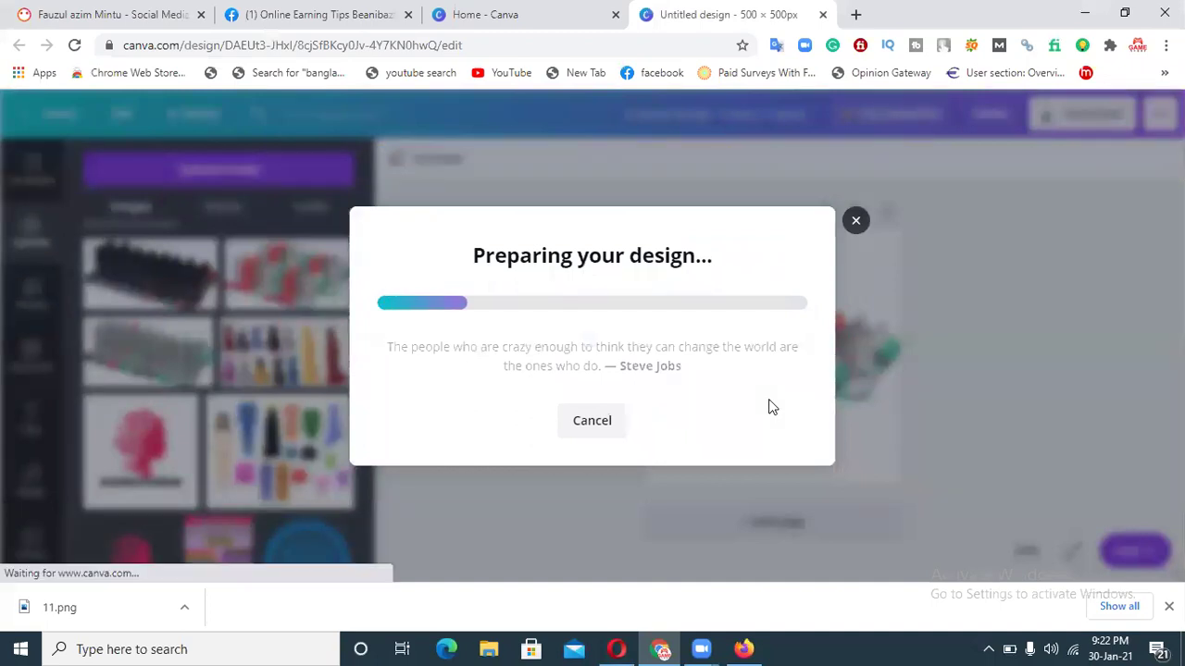
type("112")
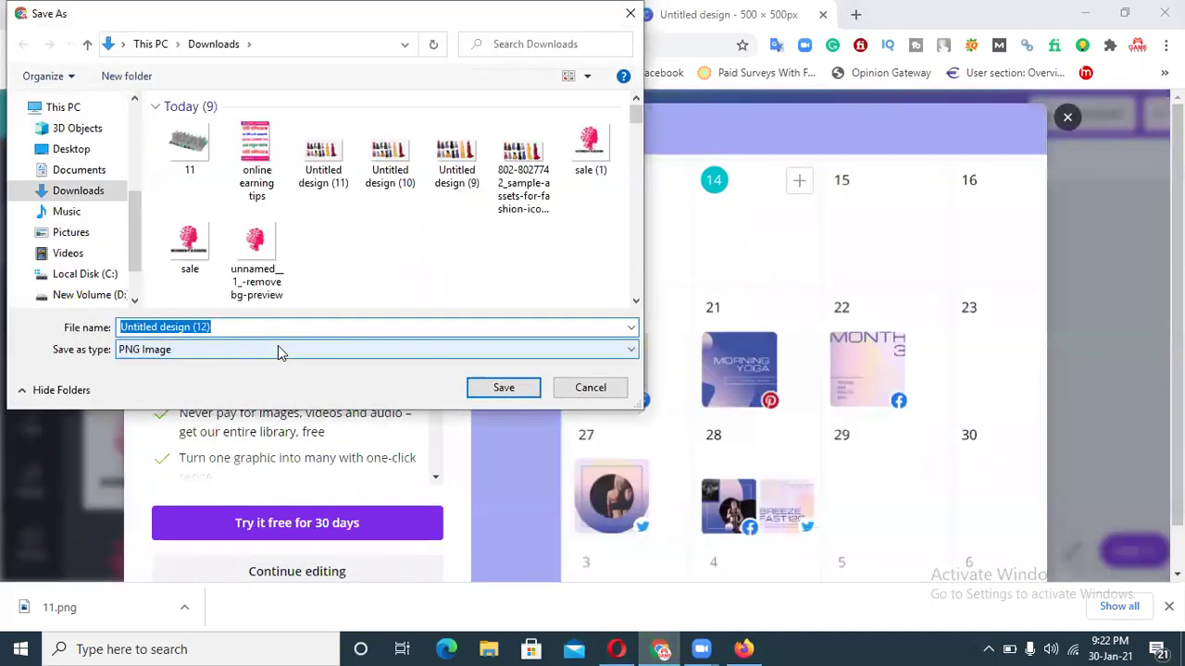
left_click(523, 390)
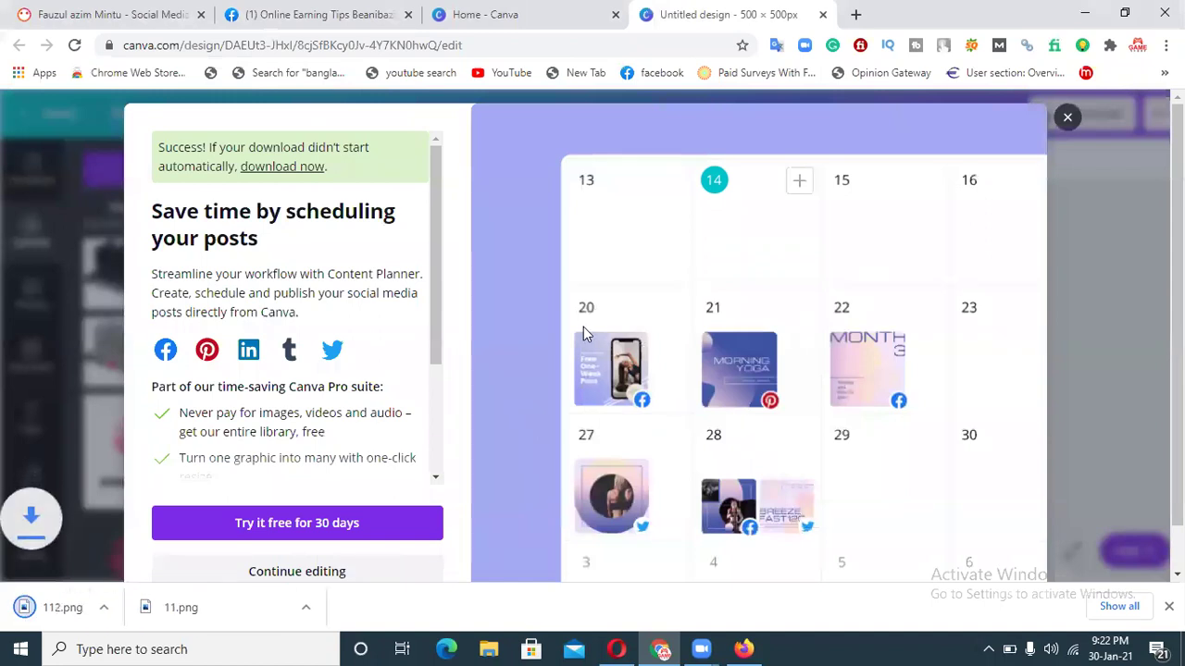
left_click(1066, 117)
Replace the multicoloured socks on the page with the uploaded black socks image, enlarged to the full page width and centred vertically.
left_click_drag(600, 344, 923, 301)
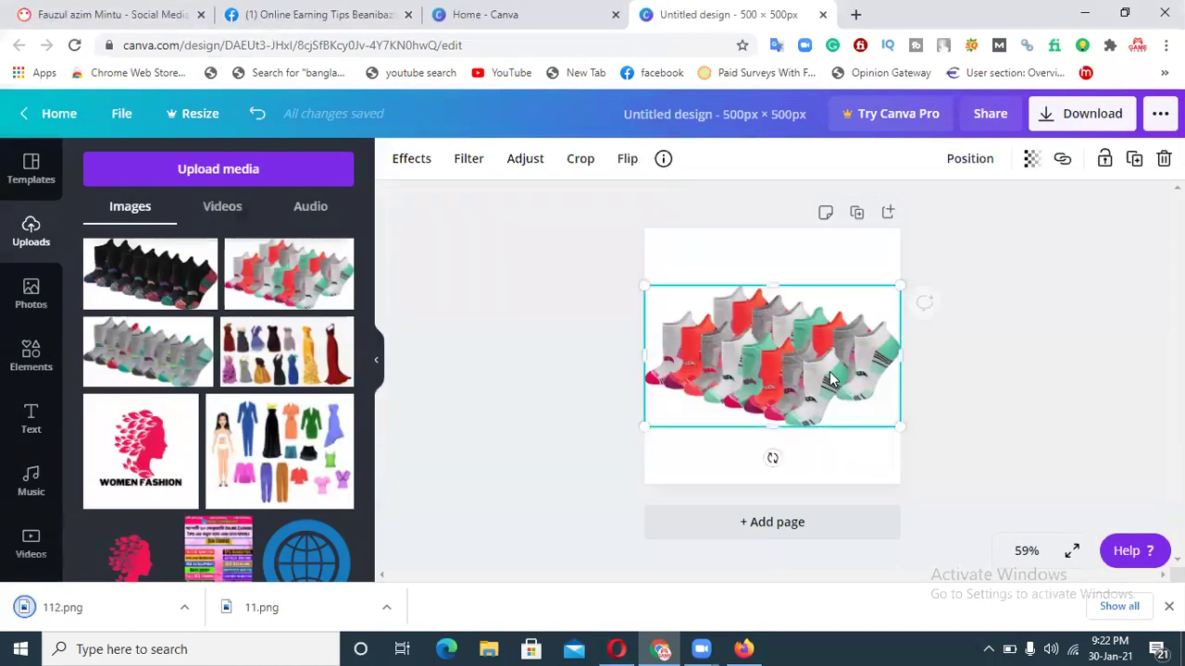
key("Delete")
left_click(182, 304)
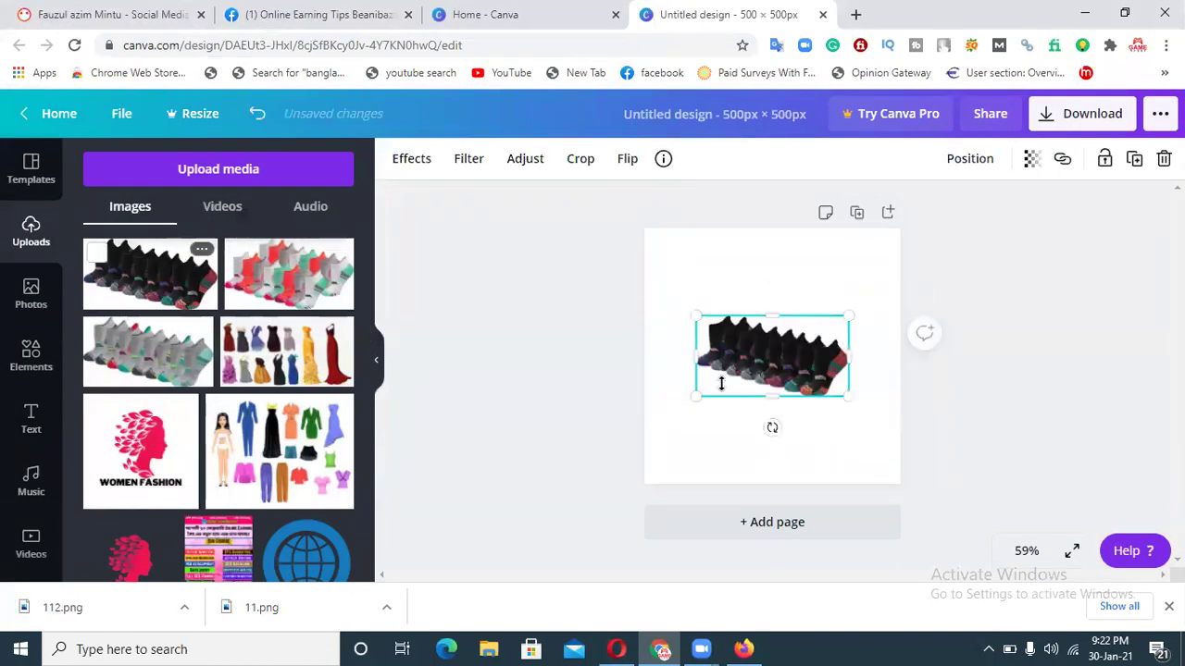
left_click_drag(698, 392, 654, 426)
left_click_drag(848, 429, 858, 396)
Download the black socks design as a PNG named 112211 in the Downloads folder and dismiss the Canva Pro offer.
left_click(1078, 147)
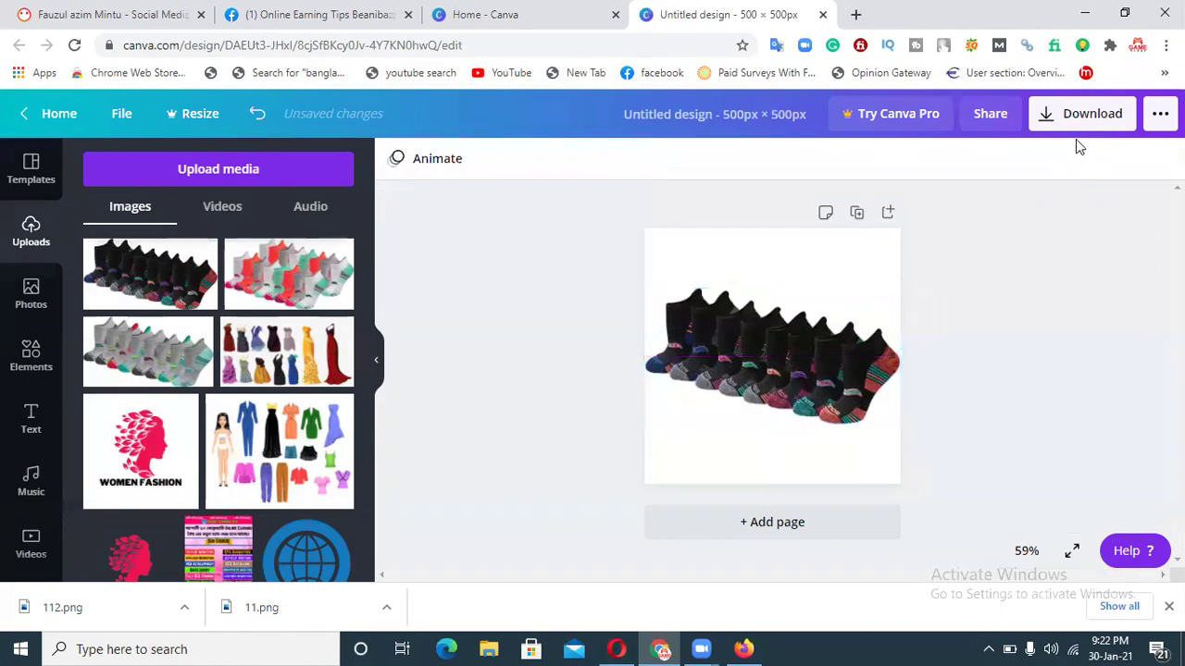
left_click(1078, 129)
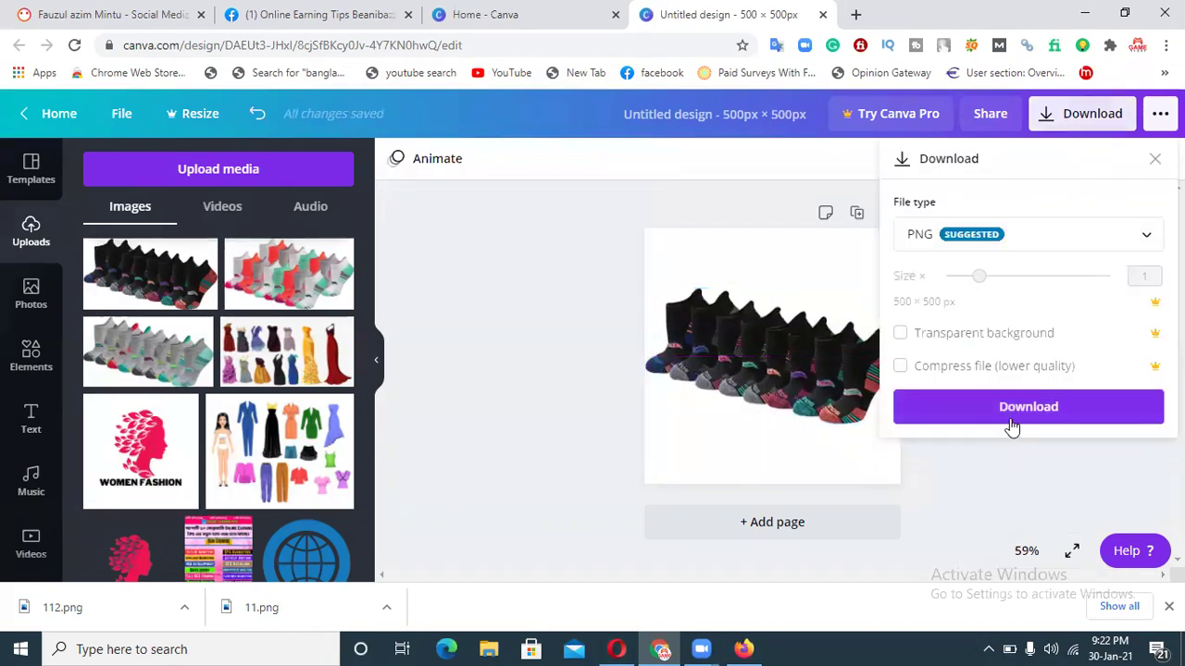
left_click(1012, 412)
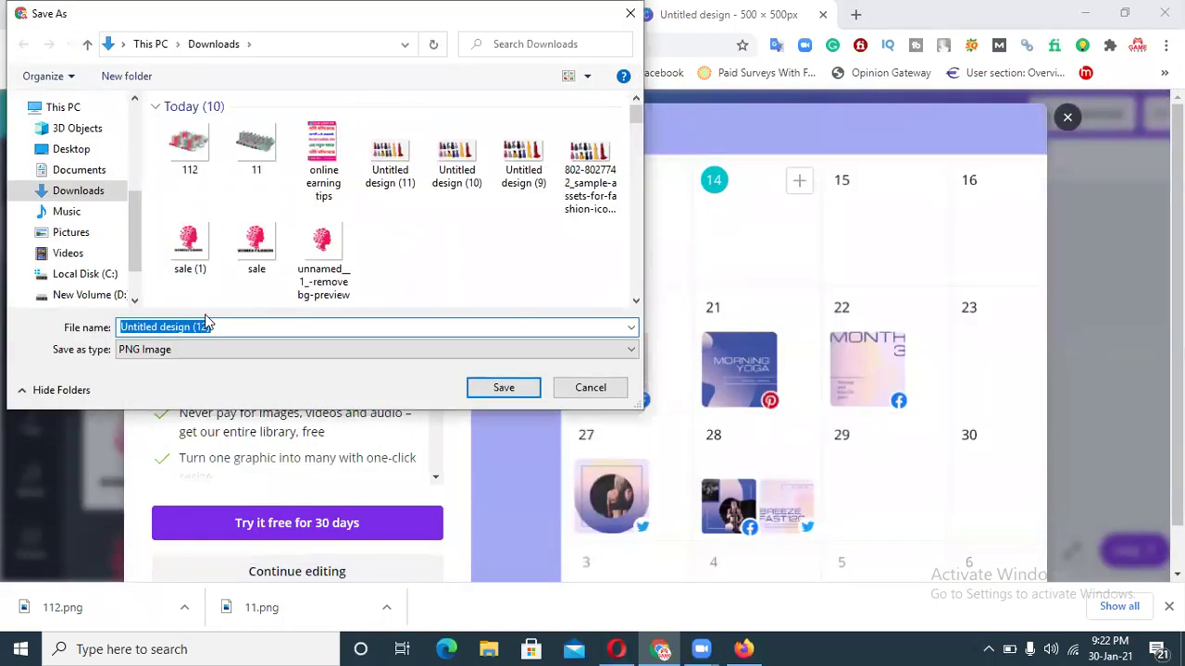
type("112211")
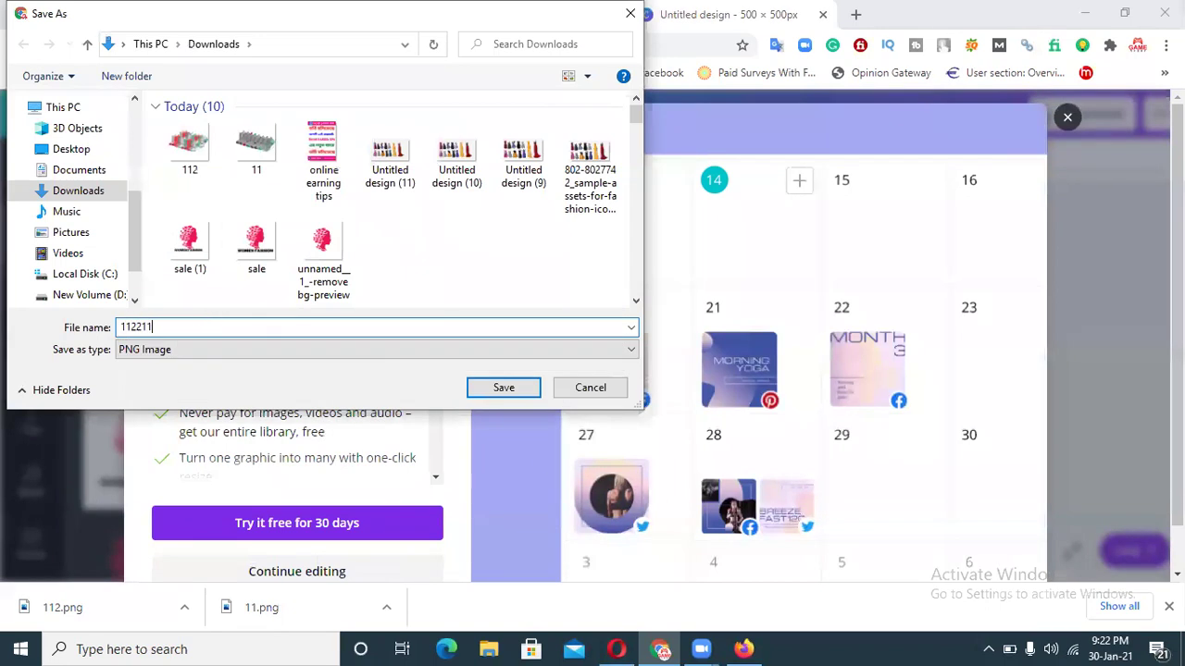
left_click(505, 388)
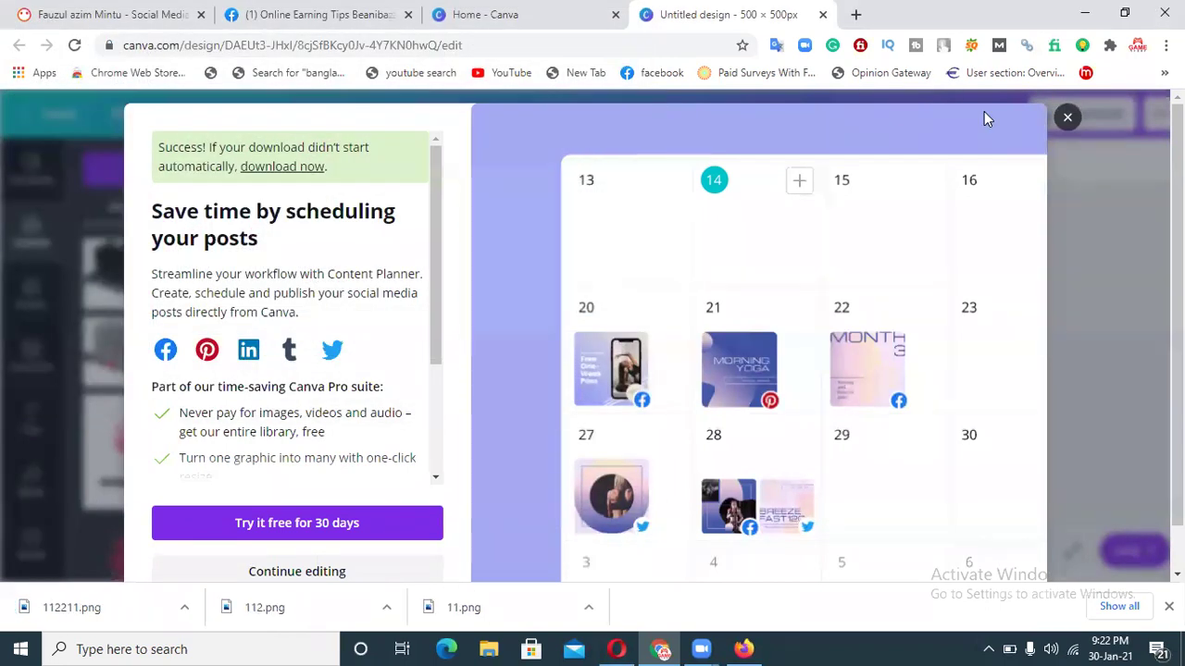
left_click(1067, 120)
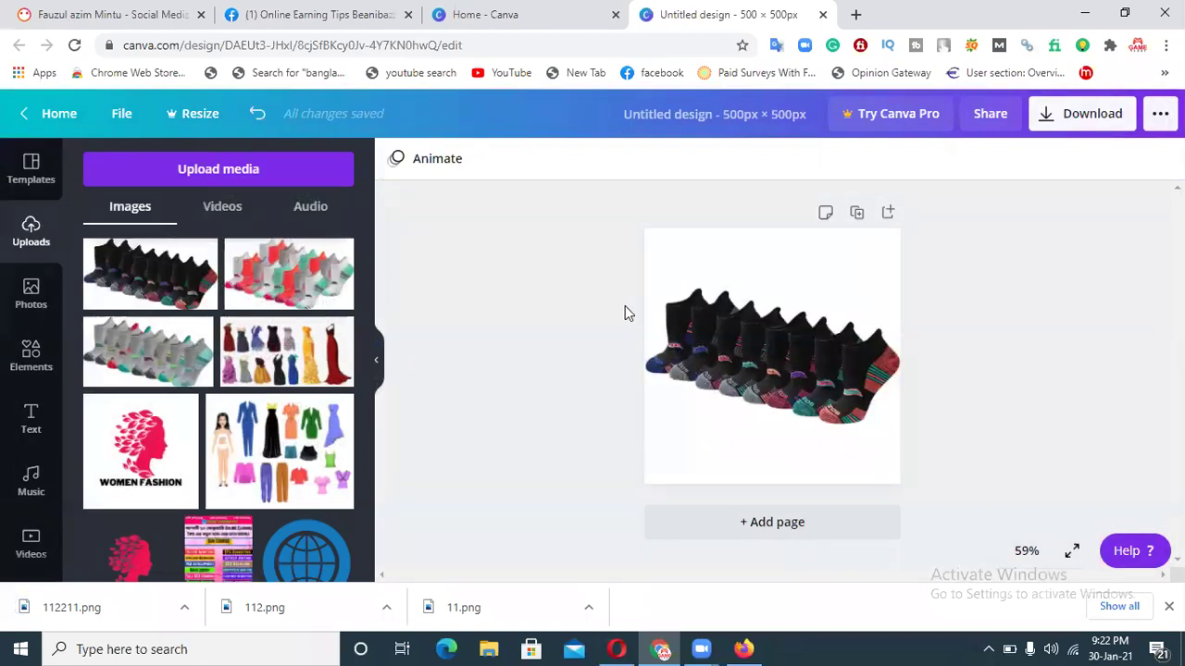
Switch to Commerce Manager in Firefox and upload image 11 from Downloads as the new item's main image.
left_click(743, 649)
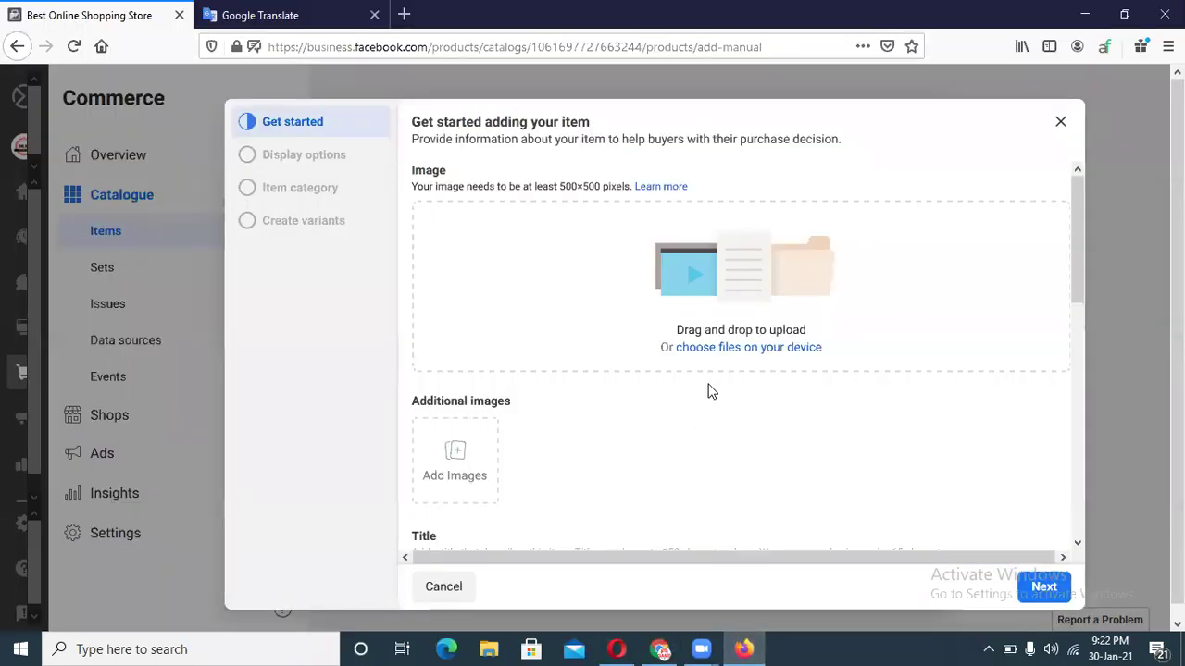
left_click(748, 348)
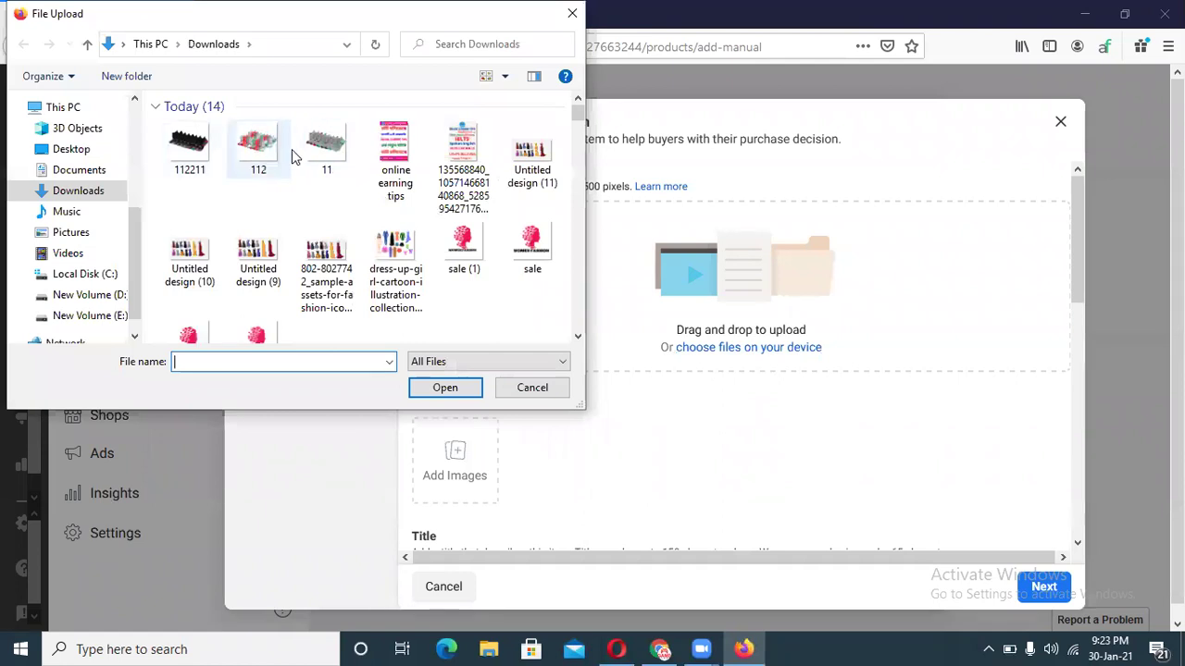
left_click(325, 147)
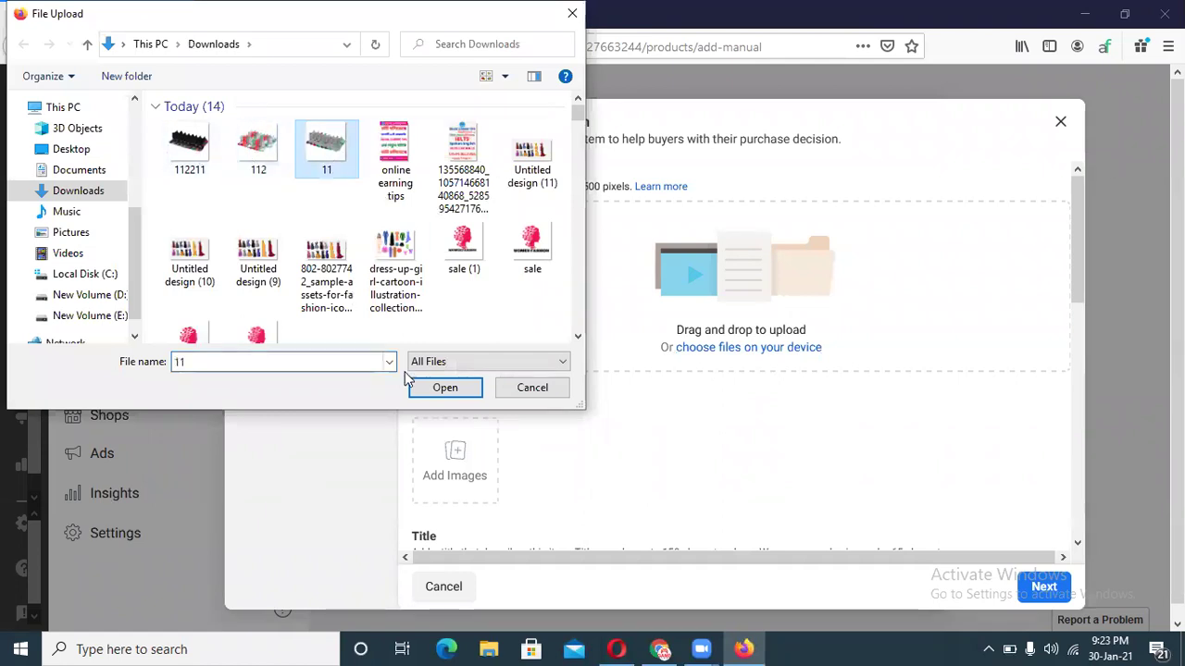
left_click(444, 388)
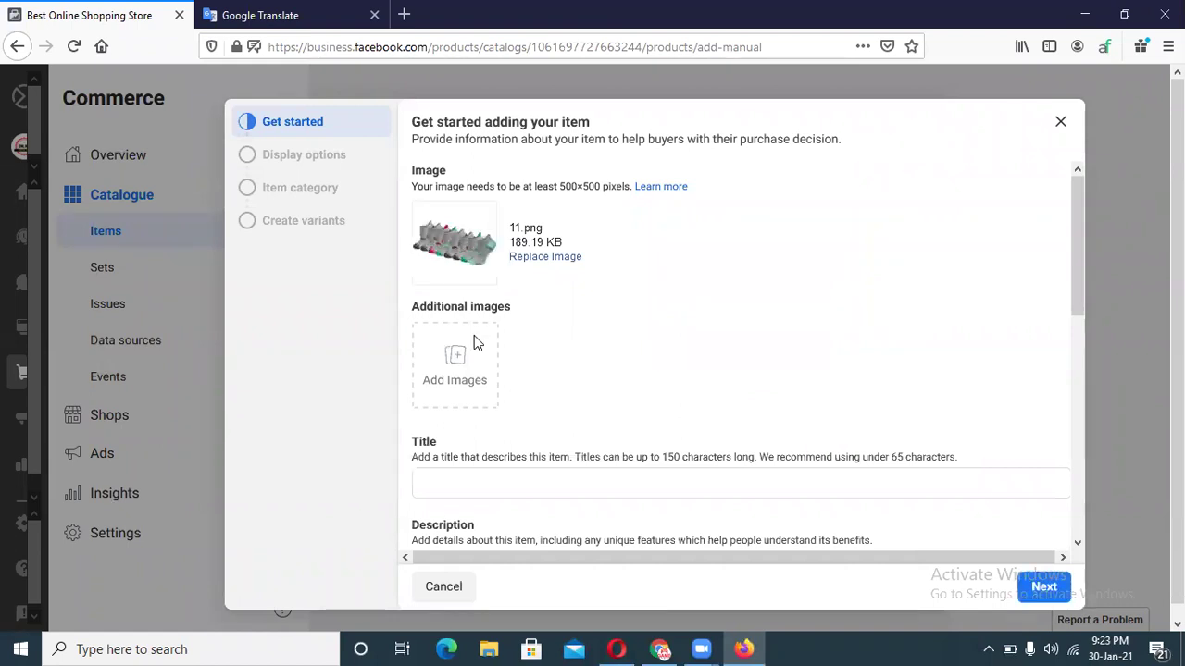
Upload images 112 and 112211 from Downloads as the item's additional images.
left_click(460, 381)
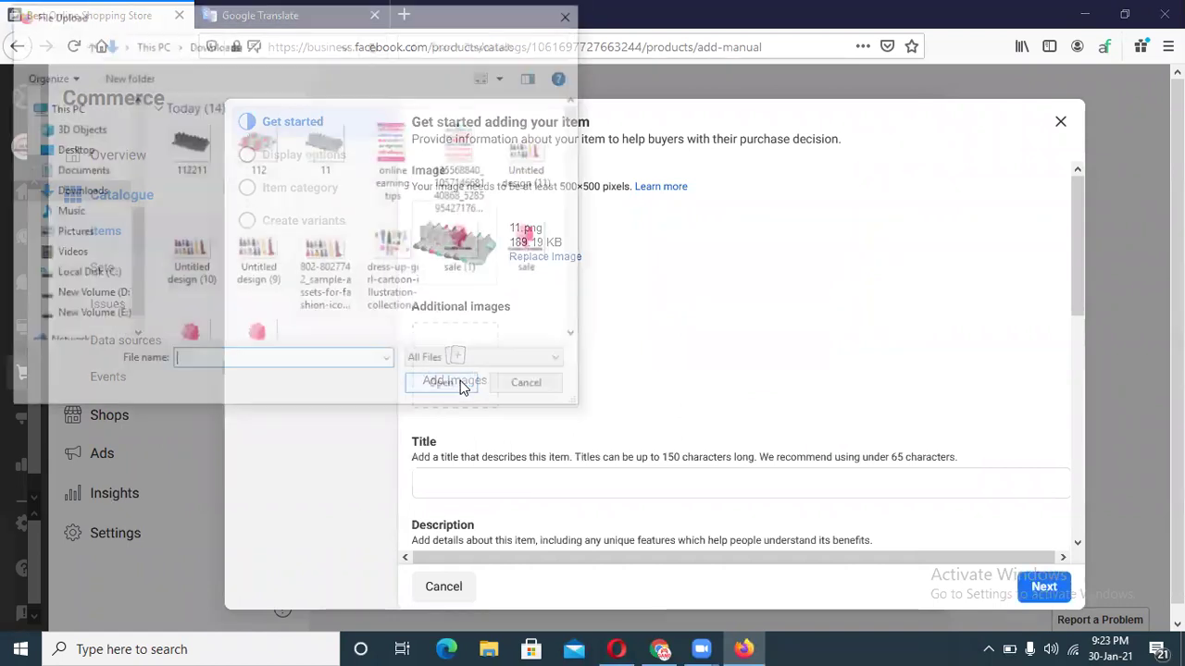
left_click(258, 146)
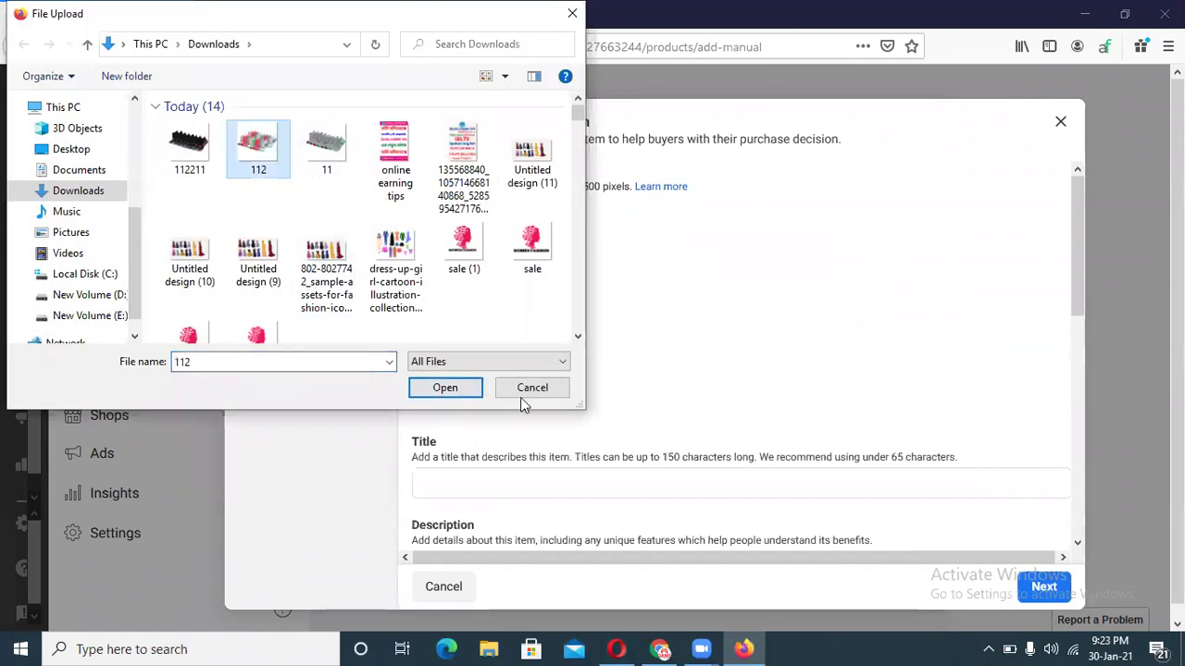
left_click(468, 388)
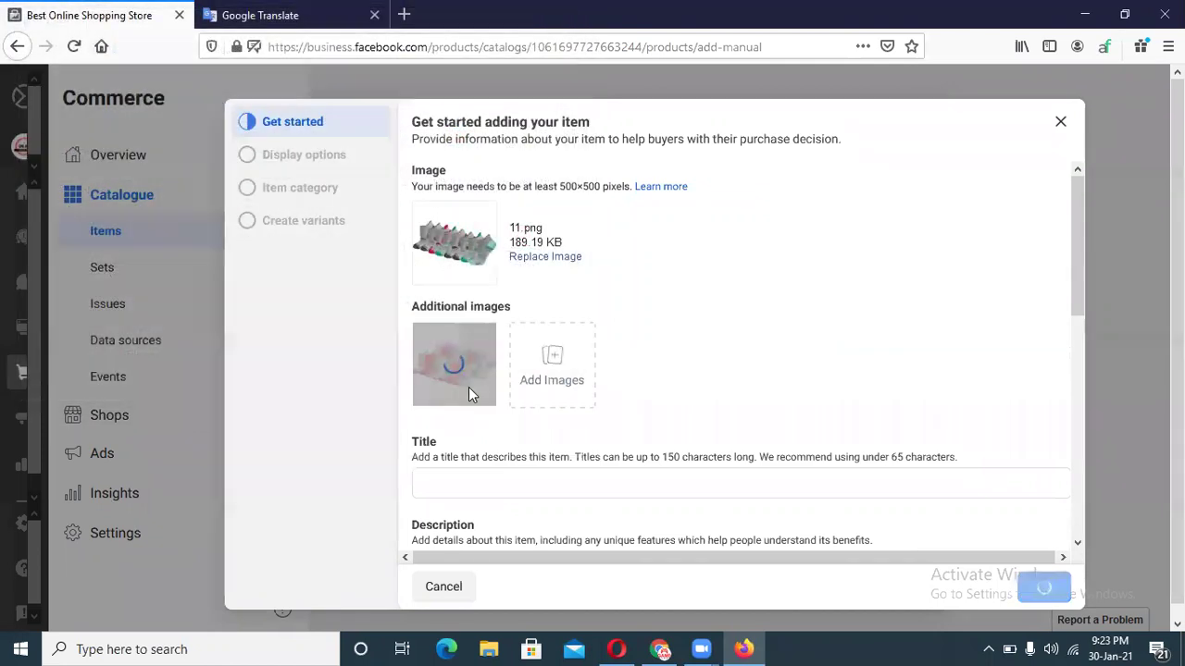
left_click(543, 386)
left_click(179, 139)
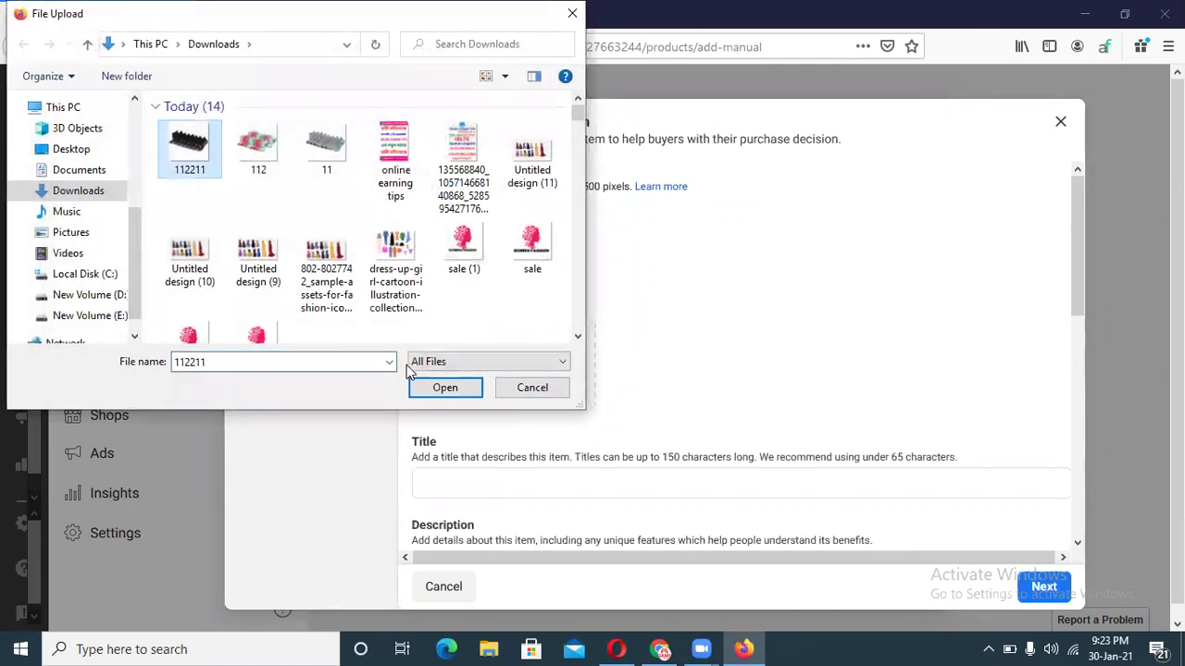
left_click(442, 390)
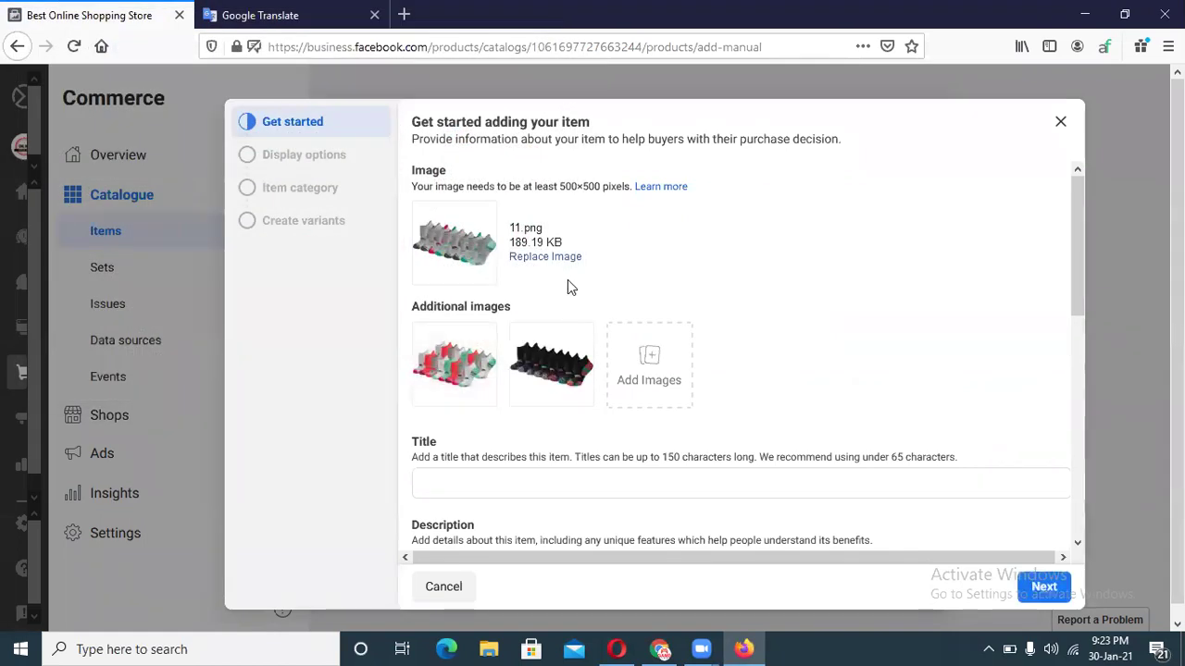
Copy the product title "Saucony Women's Performance Heel Tab Athletic Socks (8 & 16 Pairs)" from the Amazon page in Opera into the item's Title field.
left_click_drag(1080, 275, 1080, 343)
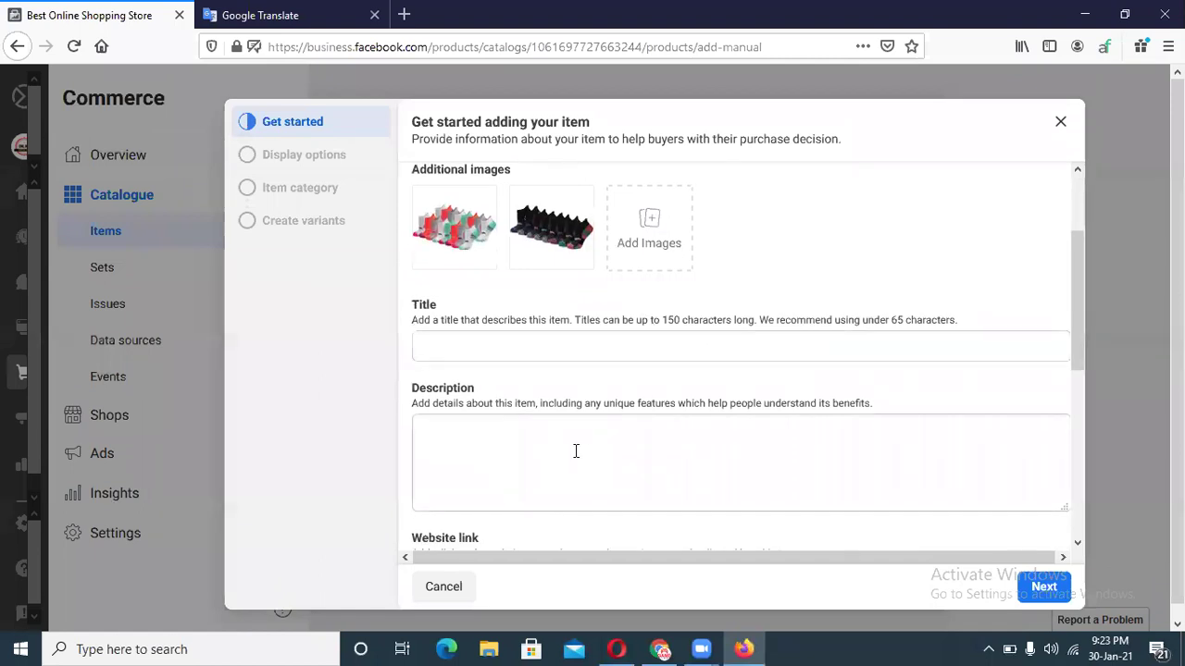
left_click(616, 649)
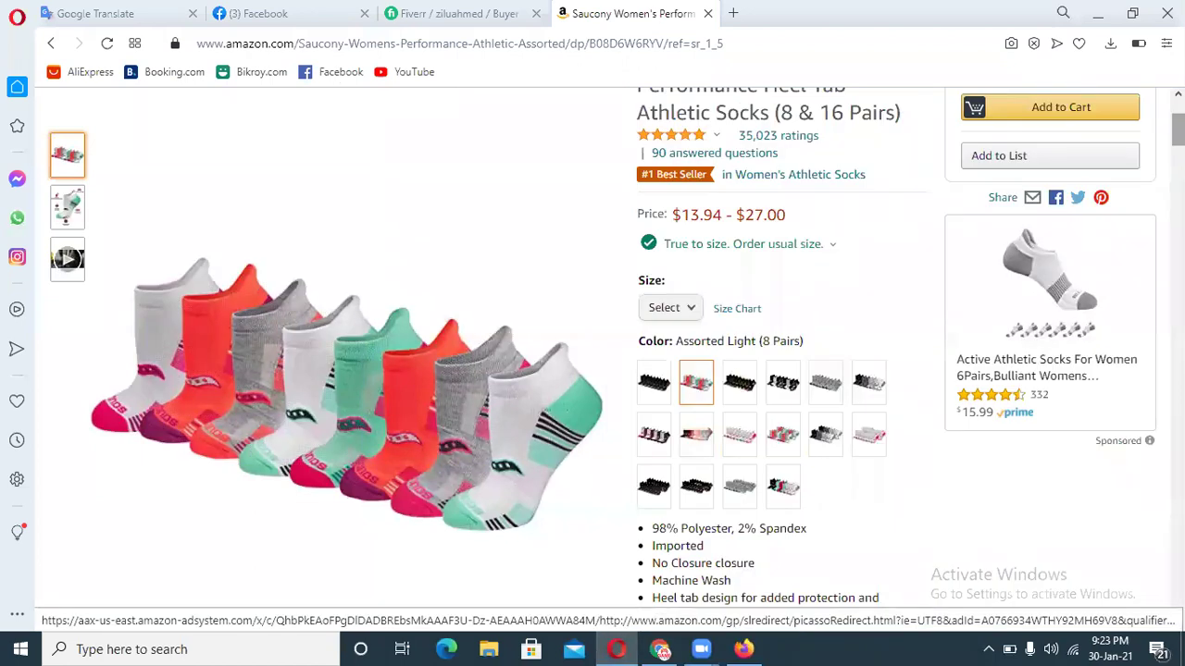
scroll(371, 278, "up", 3)
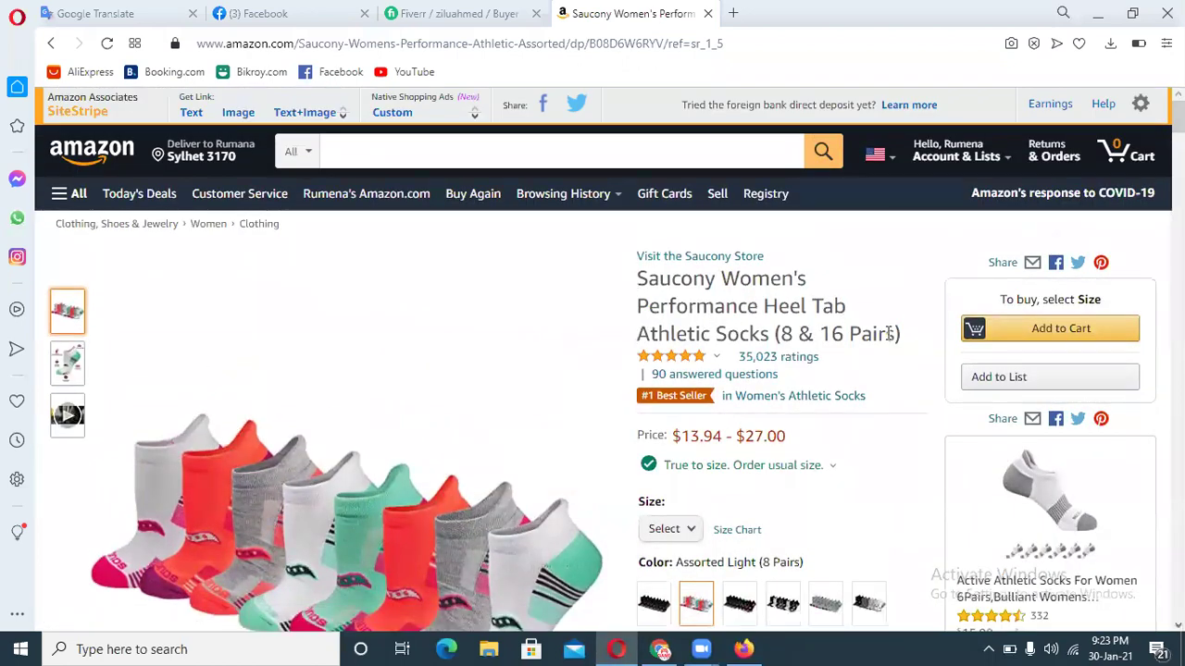
left_click_drag(902, 338, 743, 308)
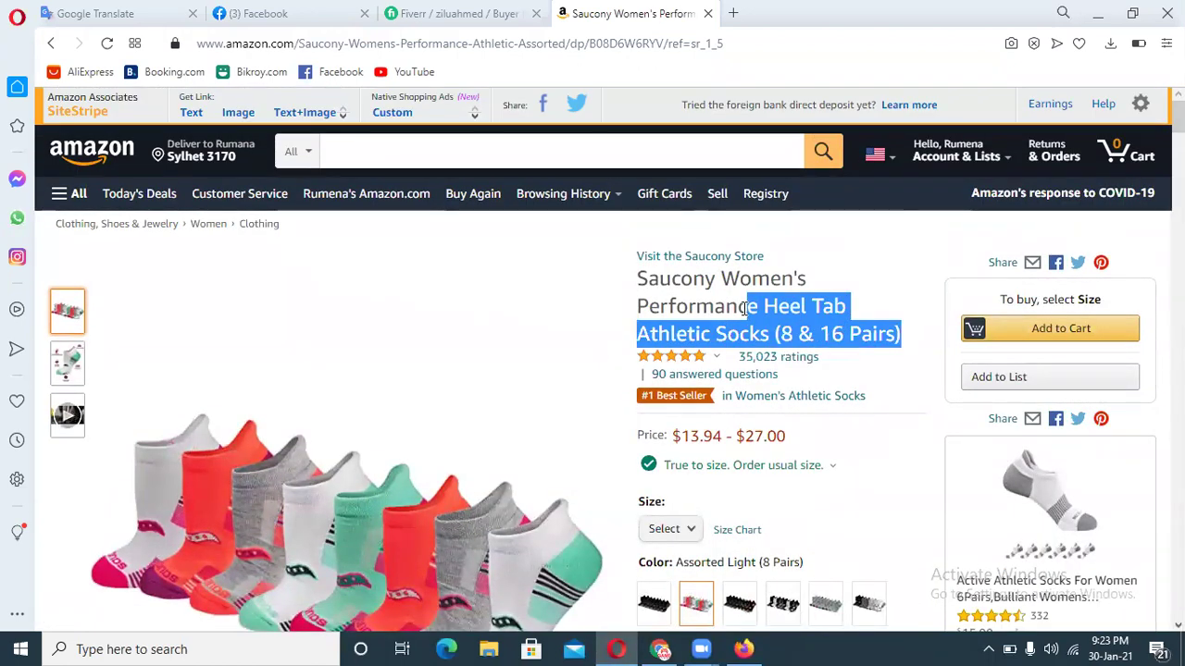
left_click_drag(743, 309, 646, 289)
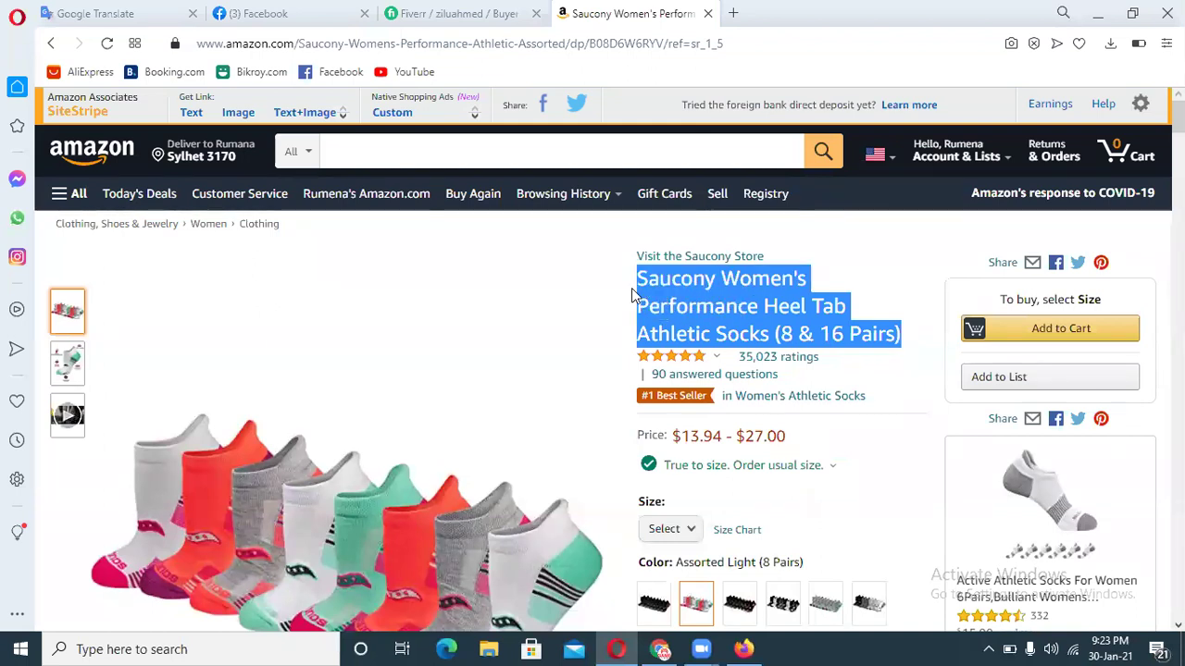
right_click(684, 294)
left_click(703, 353)
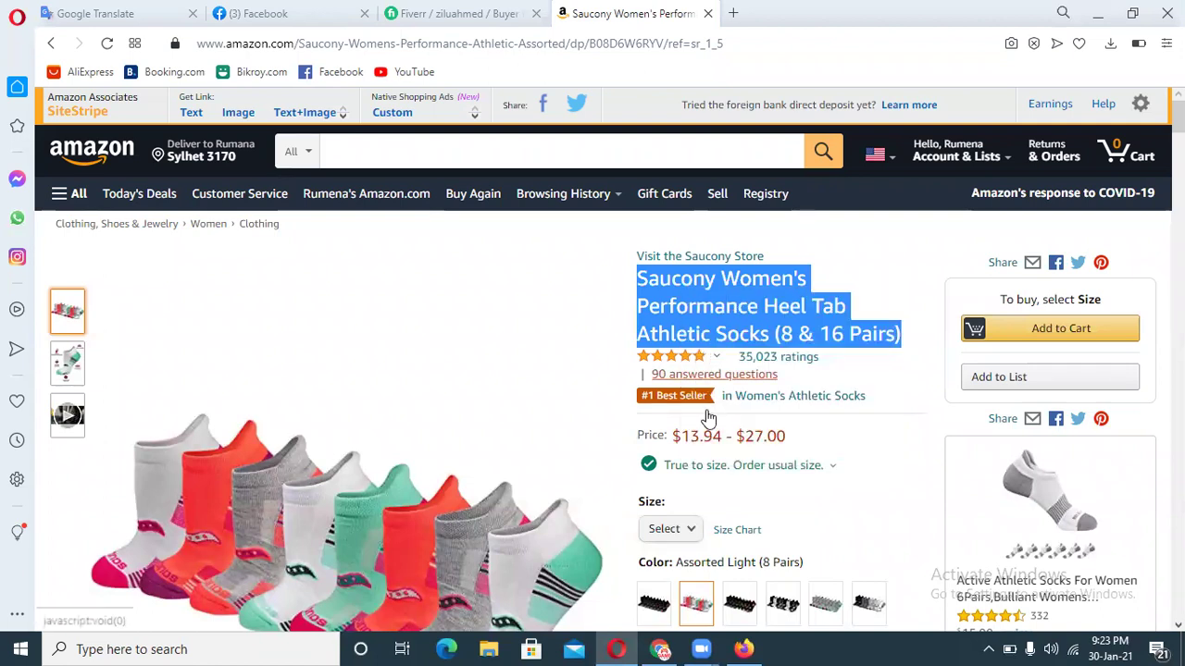
left_click(743, 649)
left_click(591, 347)
key("ctrl+v")
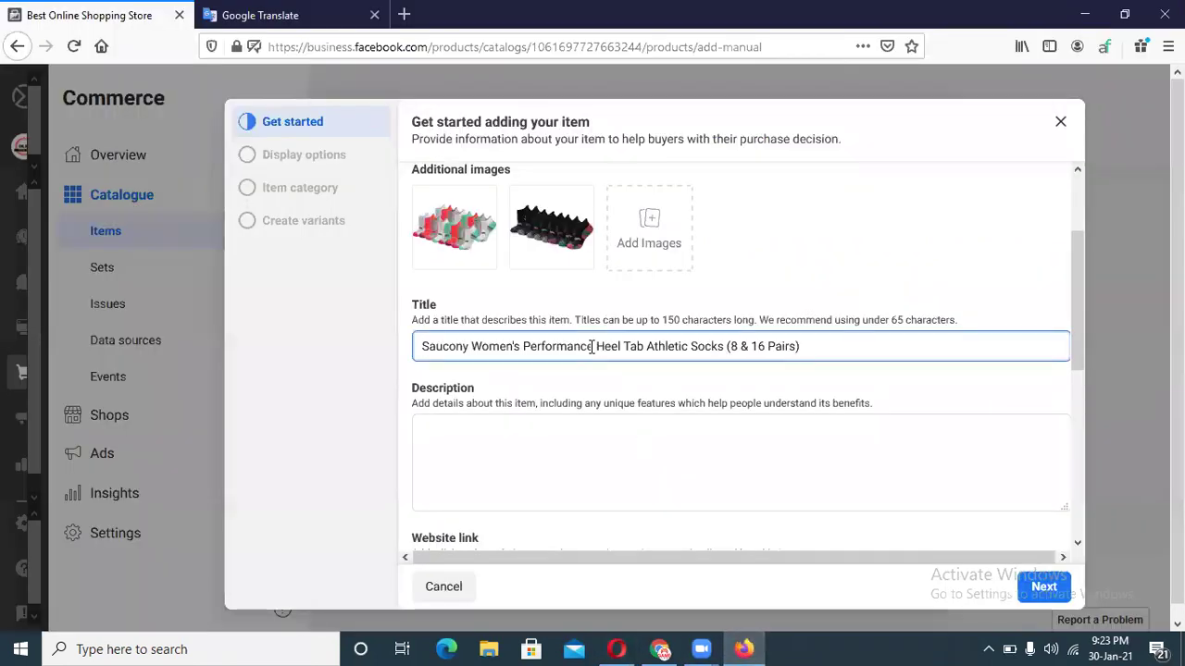
Copy the product's feature bullet points, from "98% Polyester, 2% Spandex" to "reduced irritation", from the Amazon page in Opera.
left_click(697, 462)
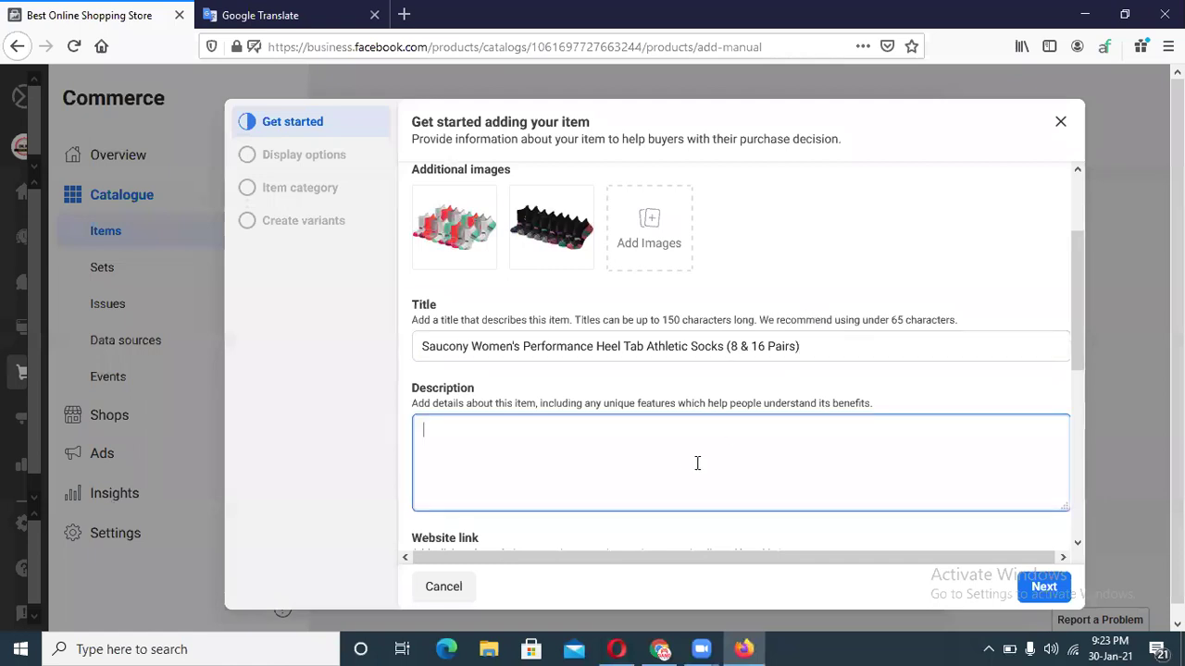
left_click(617, 649)
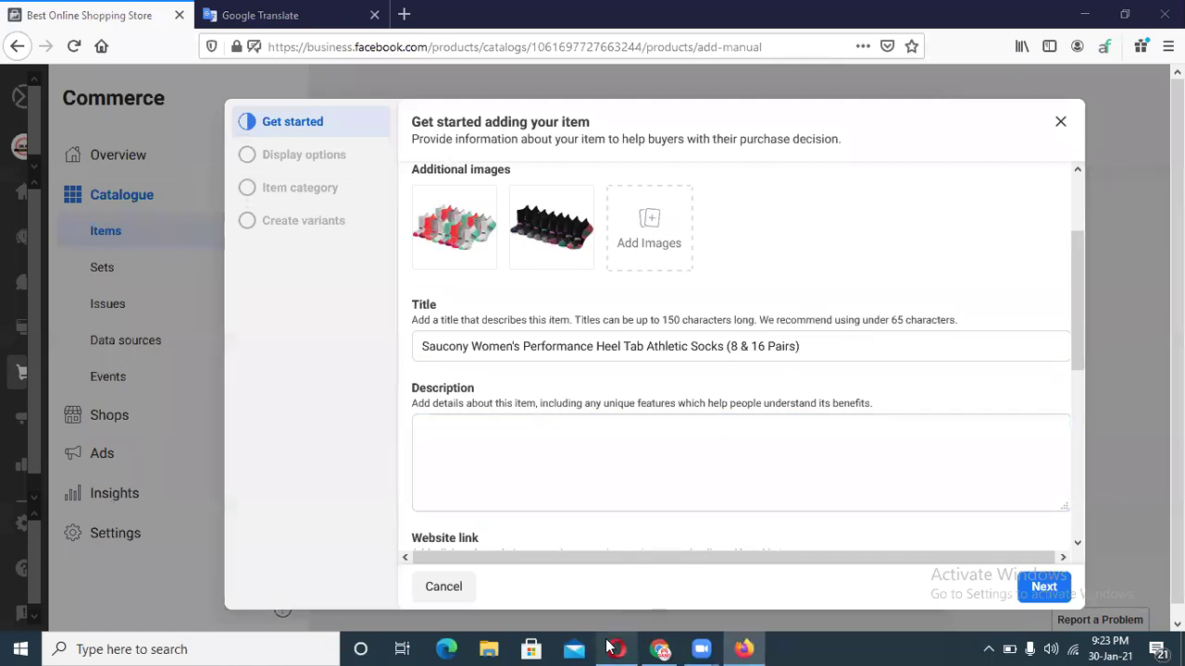
scroll(592, 361, "down", 5)
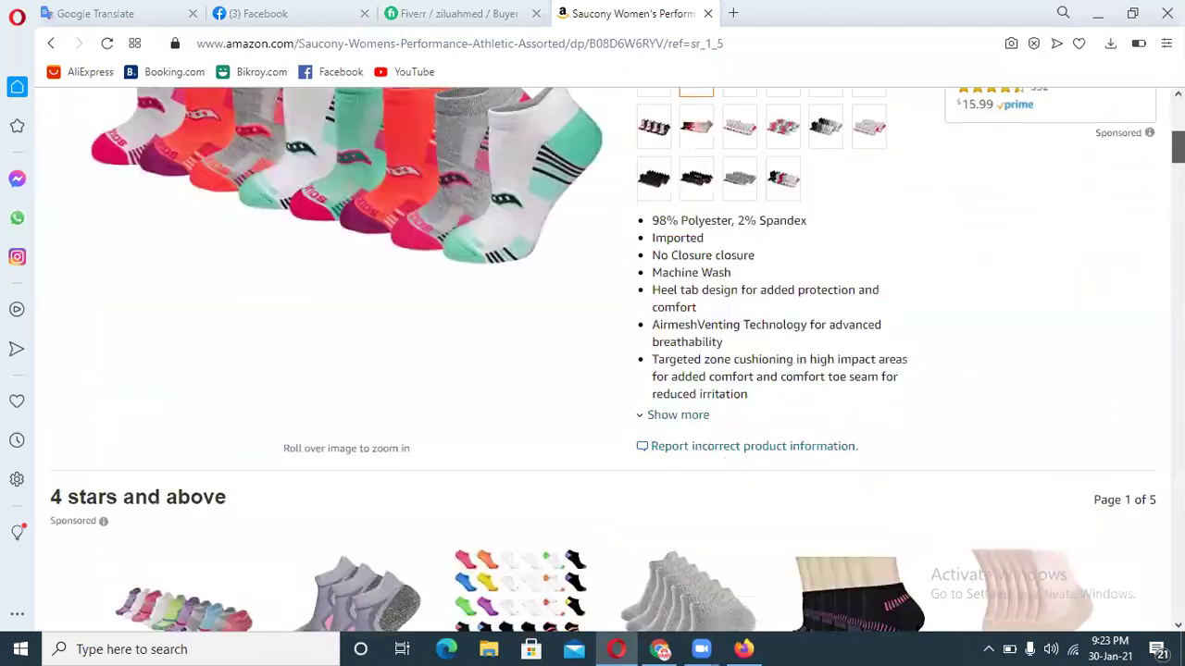
left_click_drag(761, 396, 638, 234)
key("ctrl+c")
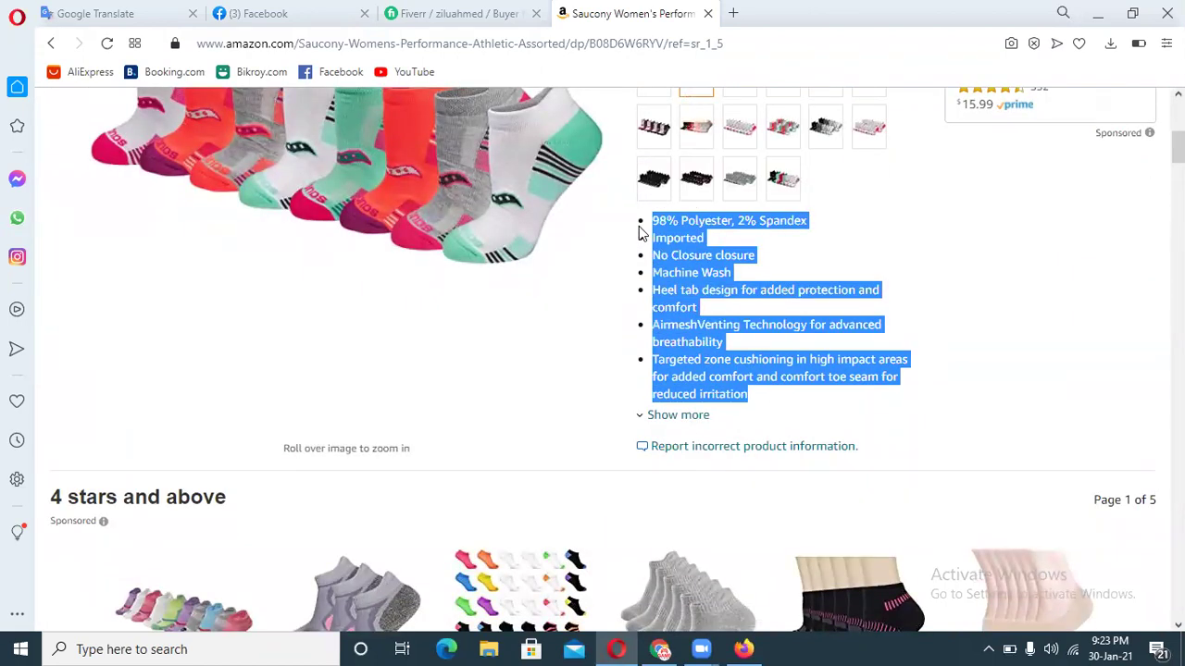
Minimise the browser windows, open New Microsoft Word Document from the desktop in Word and go to the end of its text.
left_click(1100, 11)
left_click(1100, 10)
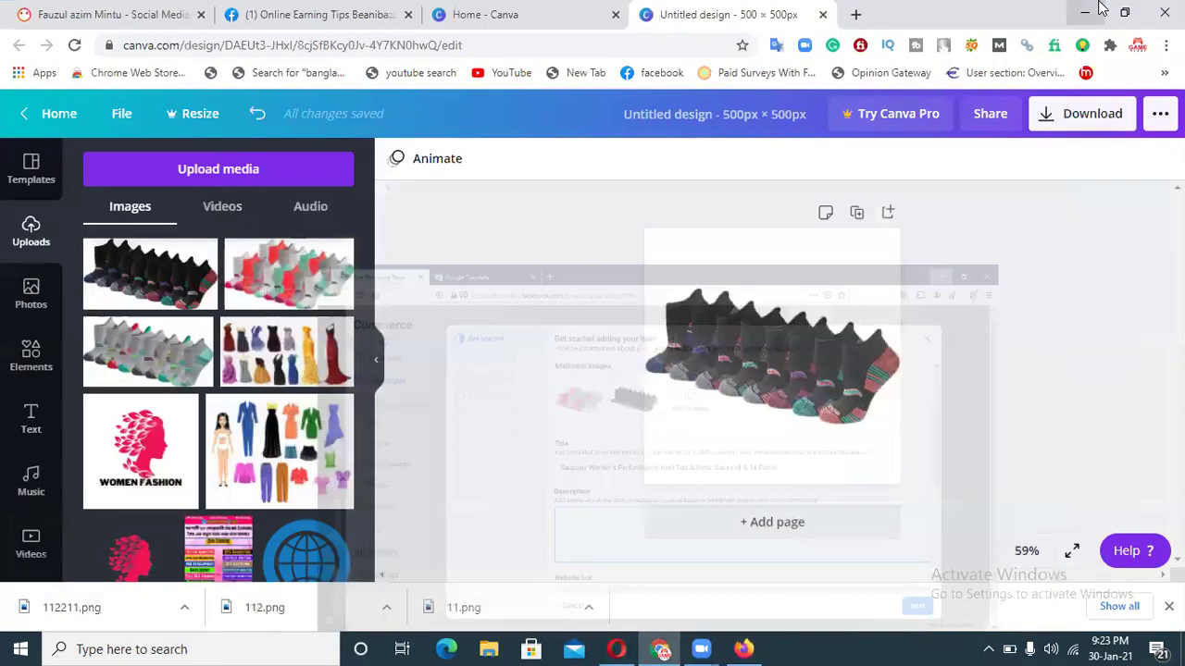
left_click(1085, 11)
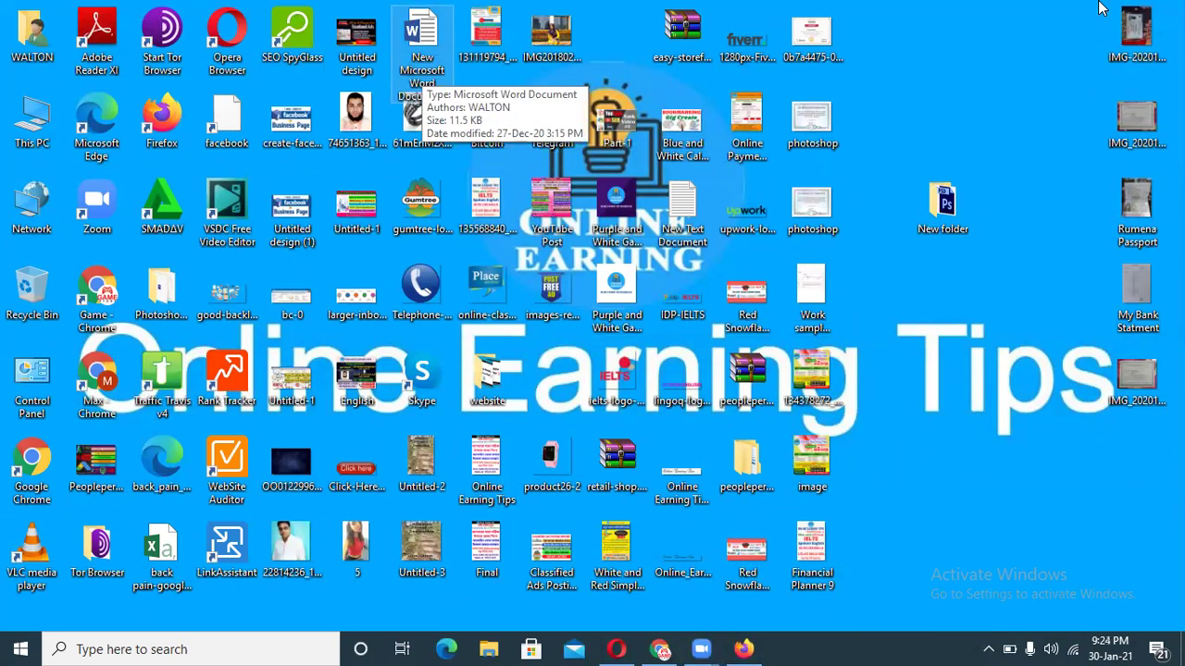
key("Return")
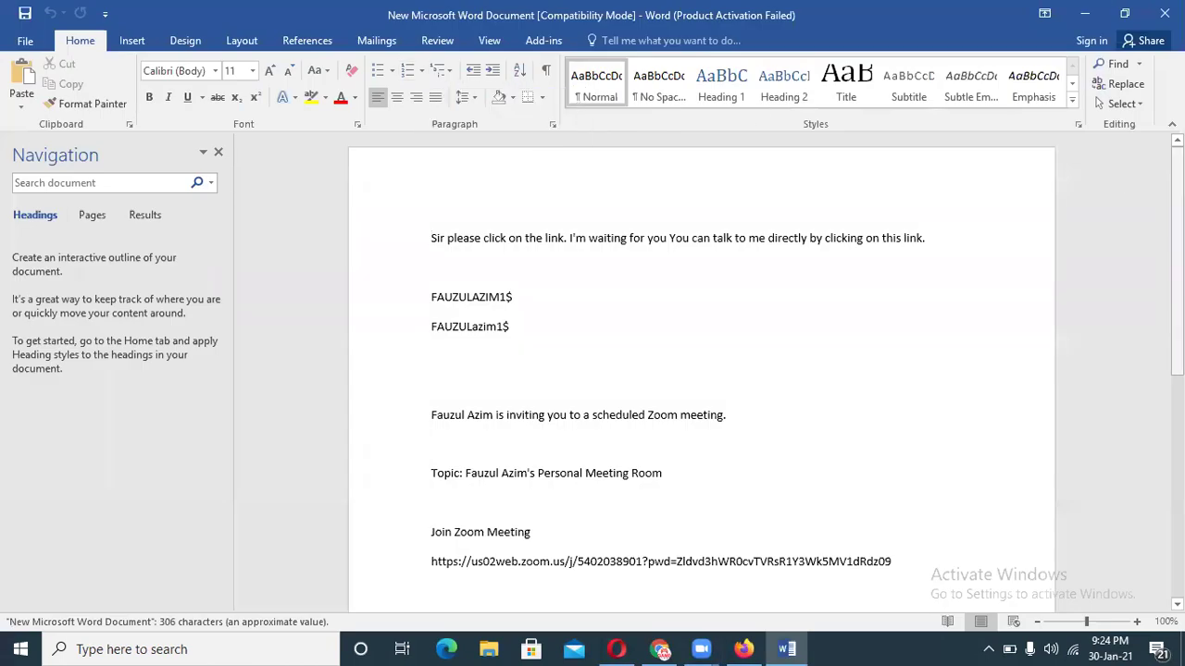
scroll(677, 376, "down", 5)
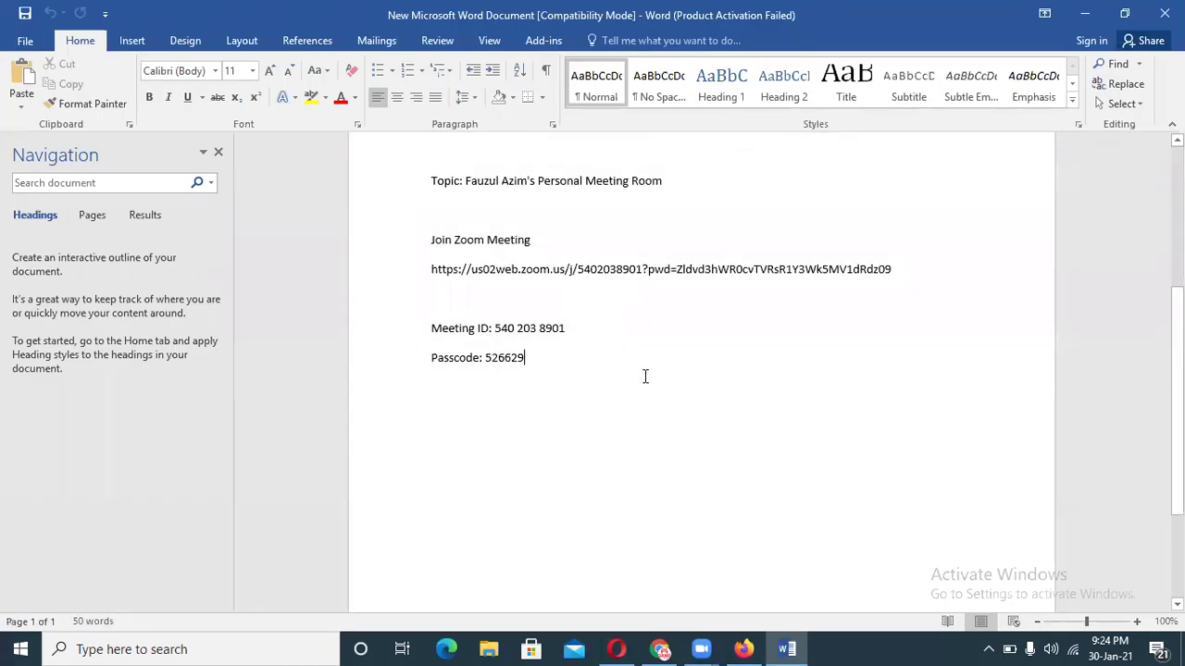
Delete the meeting ID and passcode lines at the end of the Word document and paste the copied product bullet points there.
left_click(378, 294, "shift")
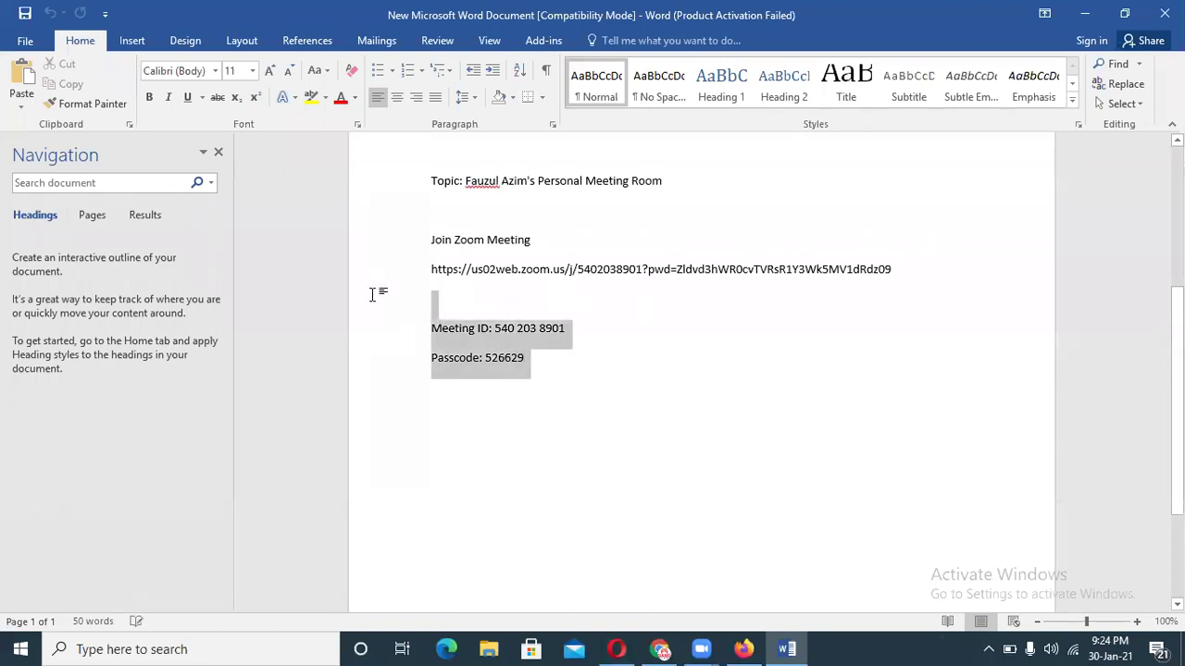
key("Delete")
key("Return")
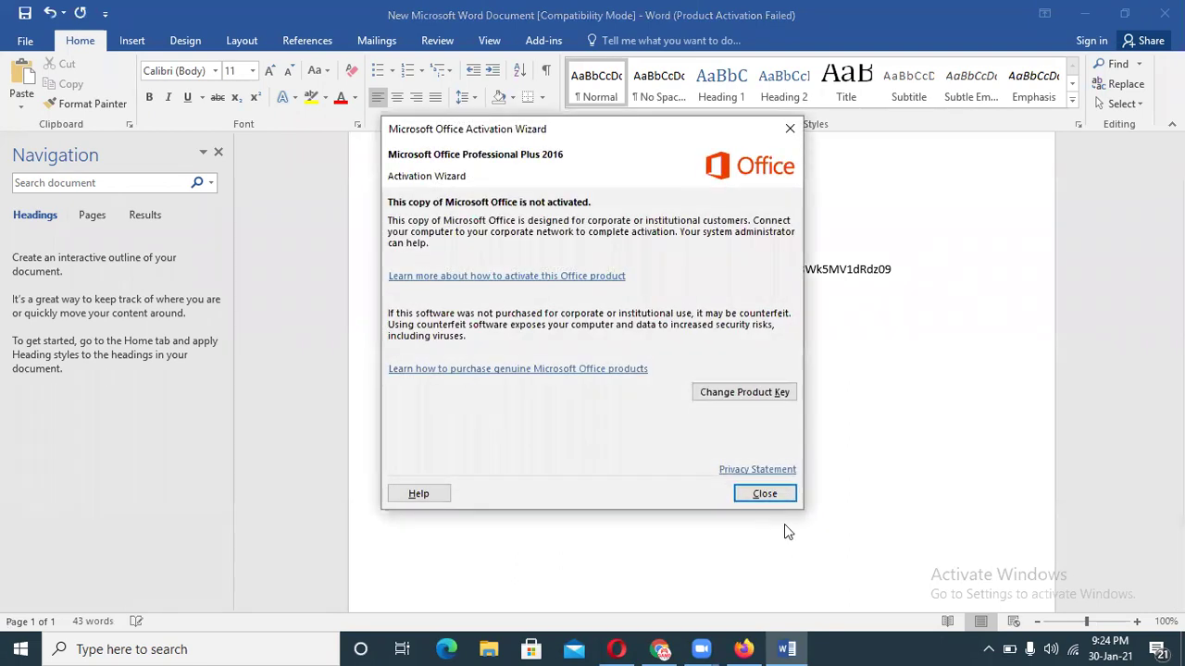
left_click(788, 496)
key("ctrl+v")
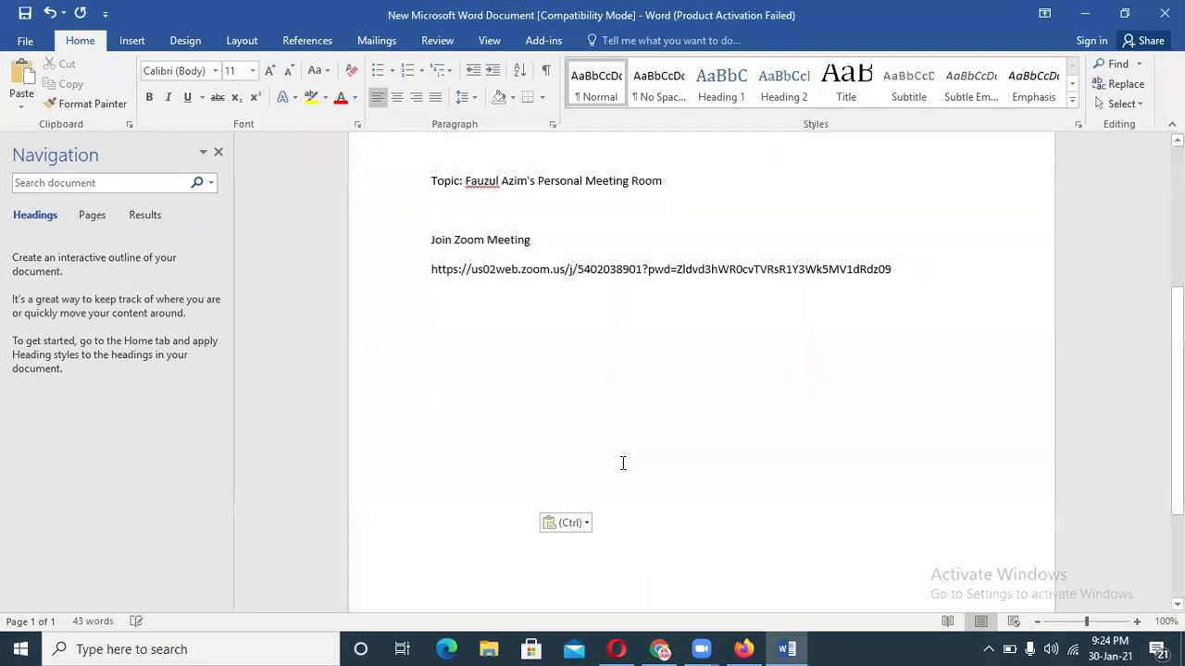
Copy the seven bullet points, from "98% Polyester, 2% Spandex" to "reduced irritation", from Word into the item's Description field in Firefox.
left_click_drag(555, 503, 432, 412)
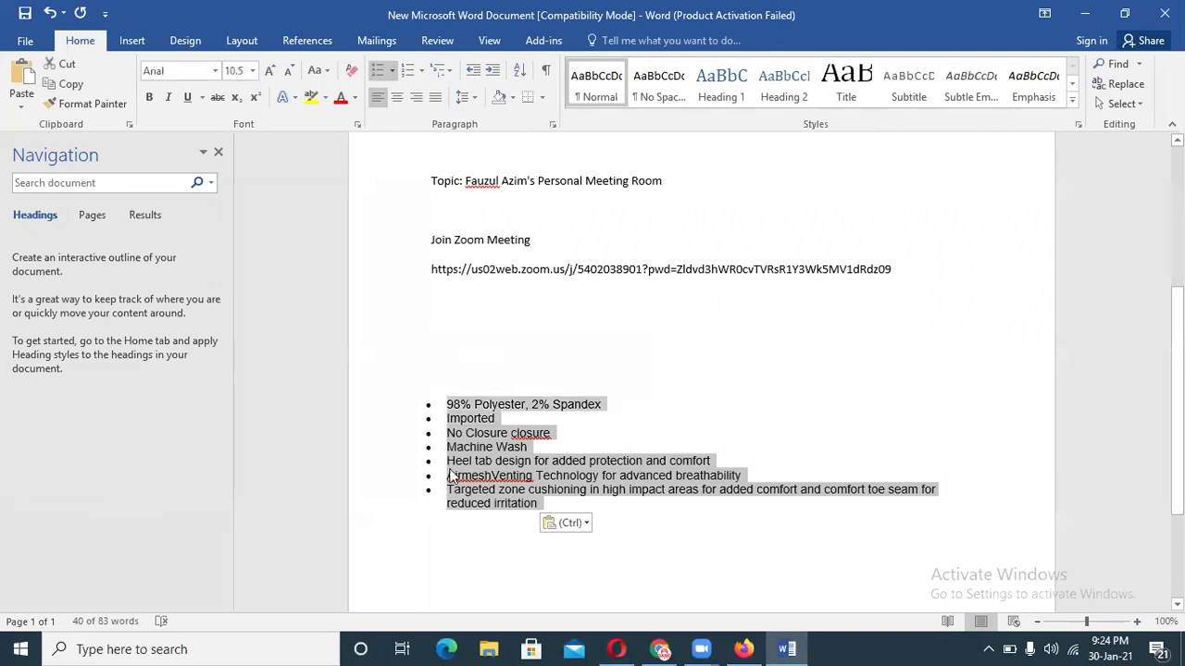
mouse_move(660, 649)
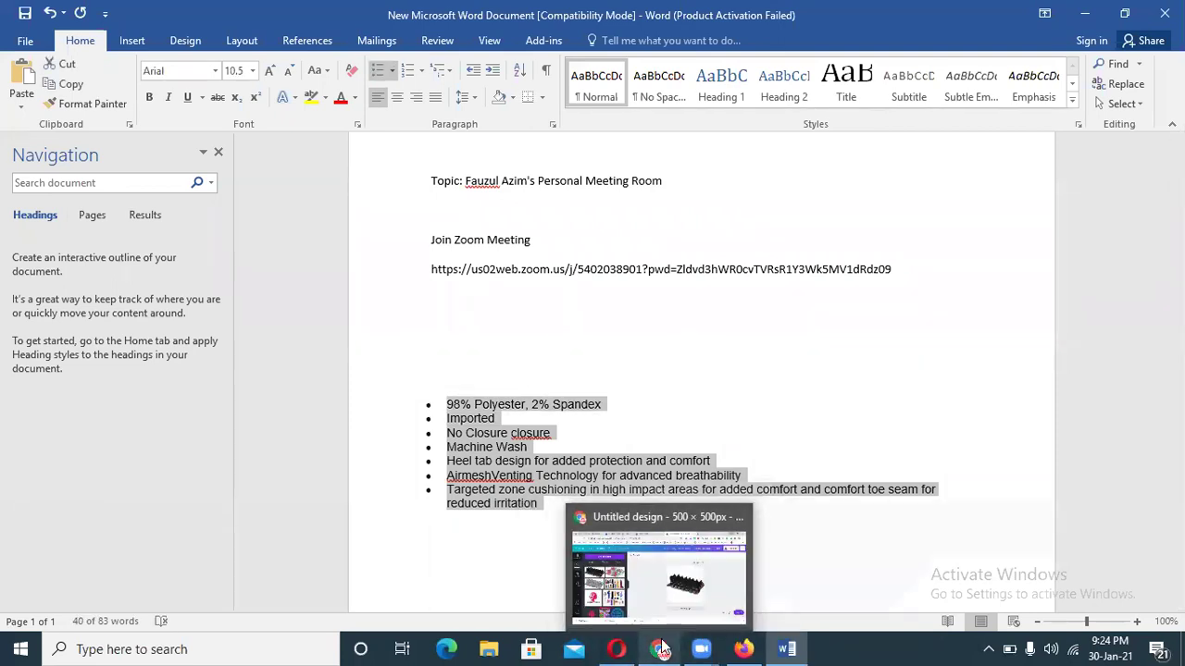
left_click(743, 649)
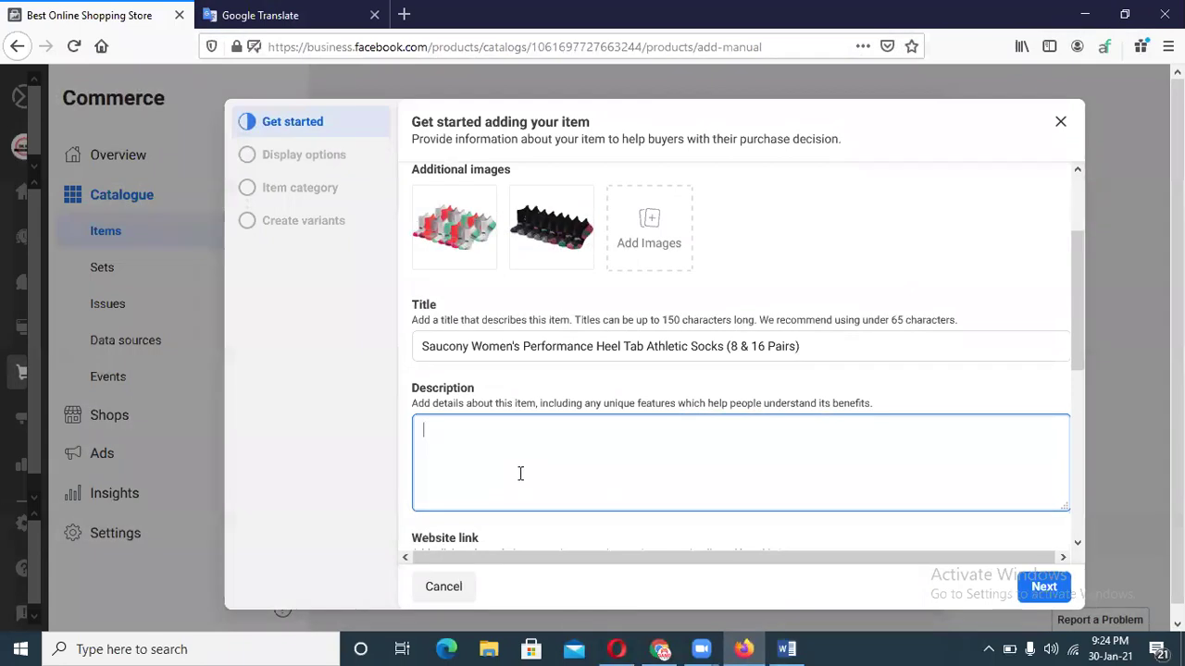
key("ctrl+v")
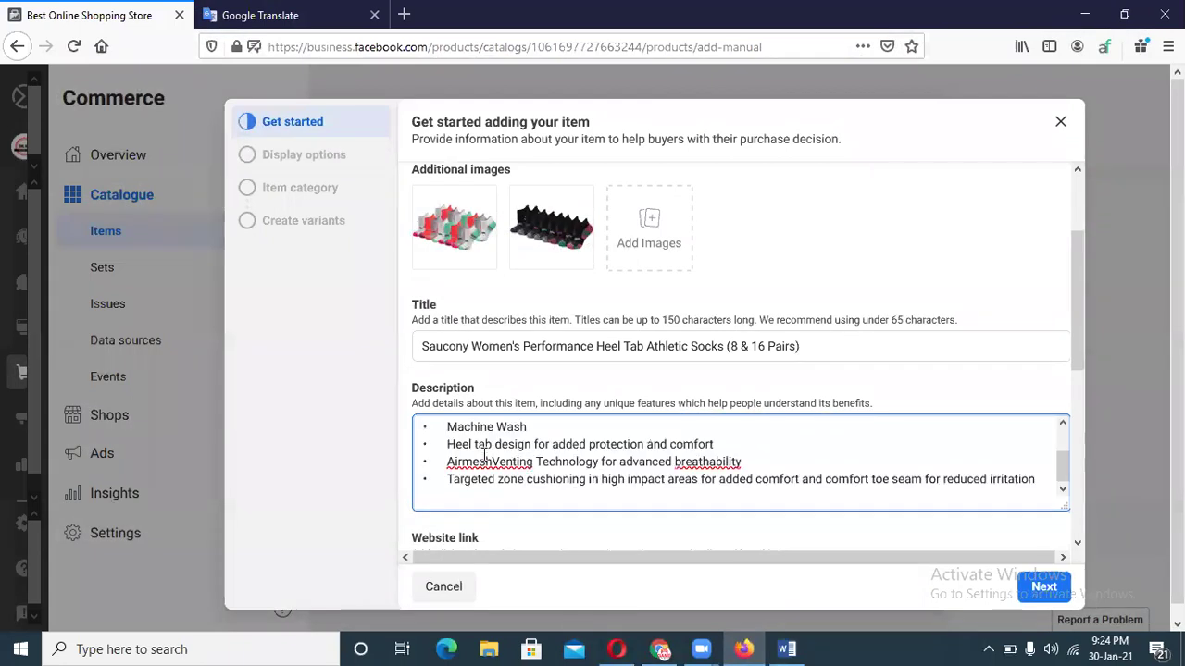
mouse_move(1062, 483)
left_mouse_down()
mouse_move(1064, 444)
mouse_move(1064, 472)
left_mouse_up()
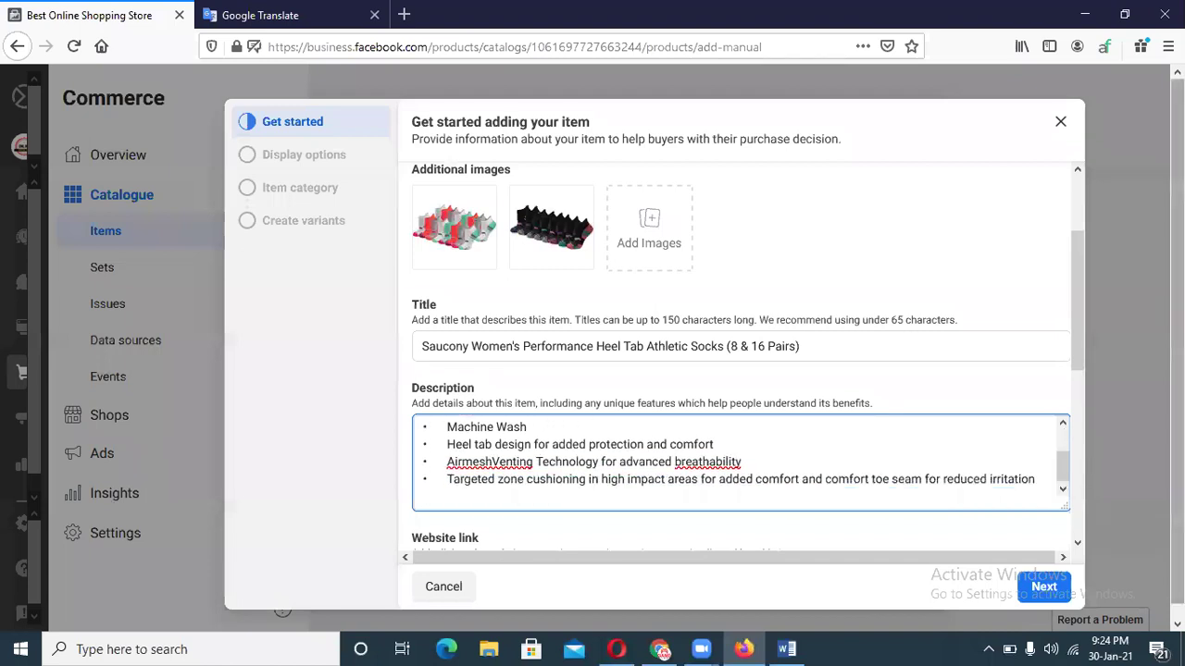
Generate the sock page's short text link with Amazon SiteStripe in Opera and paste it into the item's Website link field in Firefox.
left_click_drag(1072, 311, 1075, 406)
left_click(459, 339)
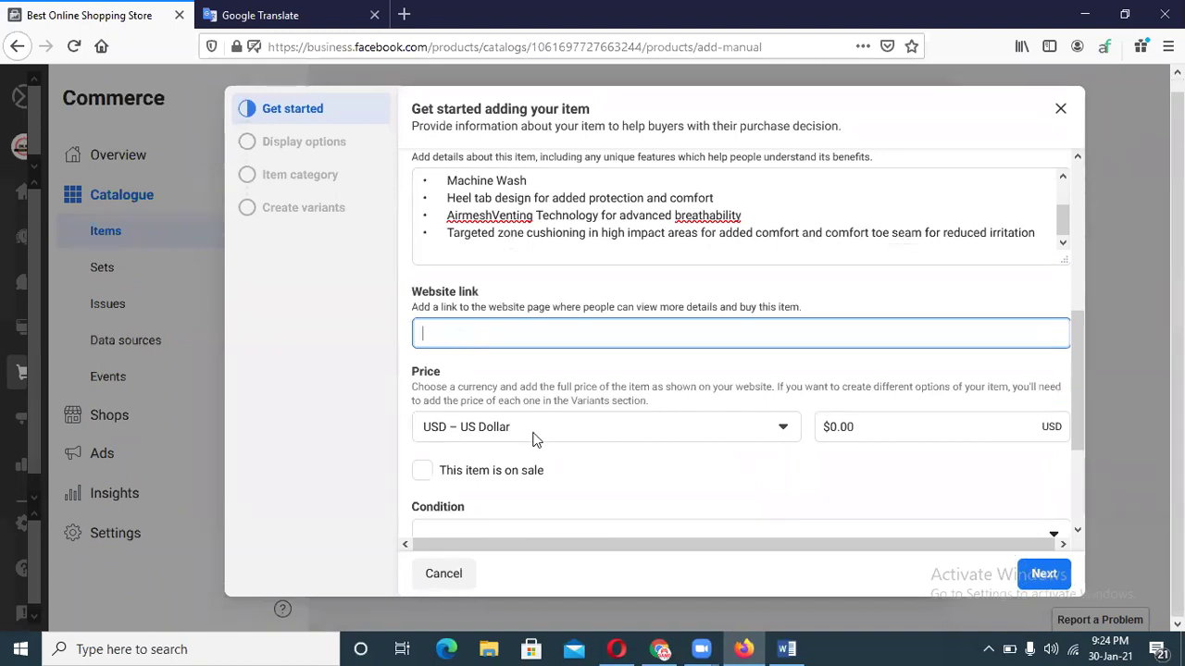
left_click(616, 649)
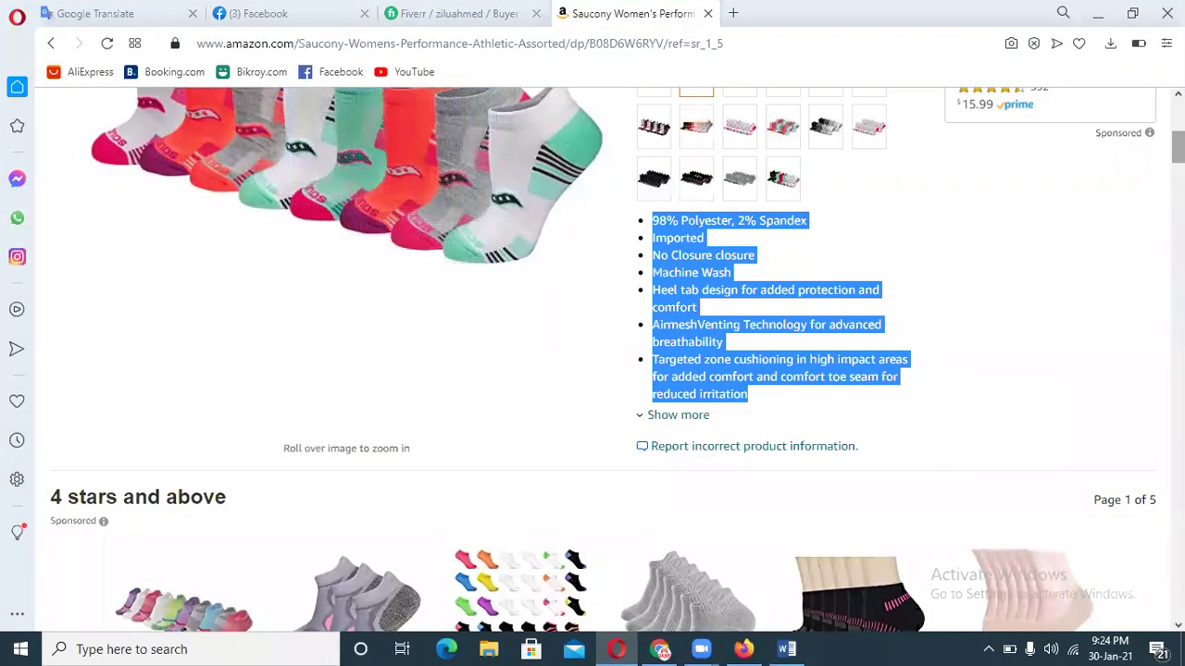
scroll(346, 361, "up", 3)
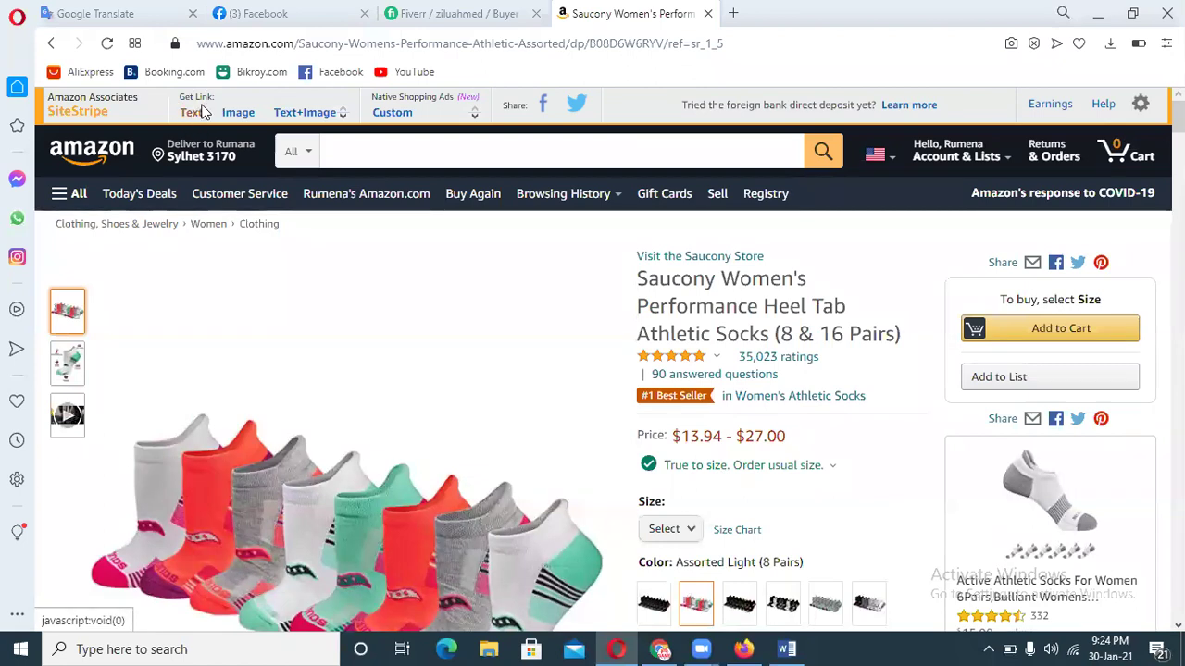
left_click(194, 113)
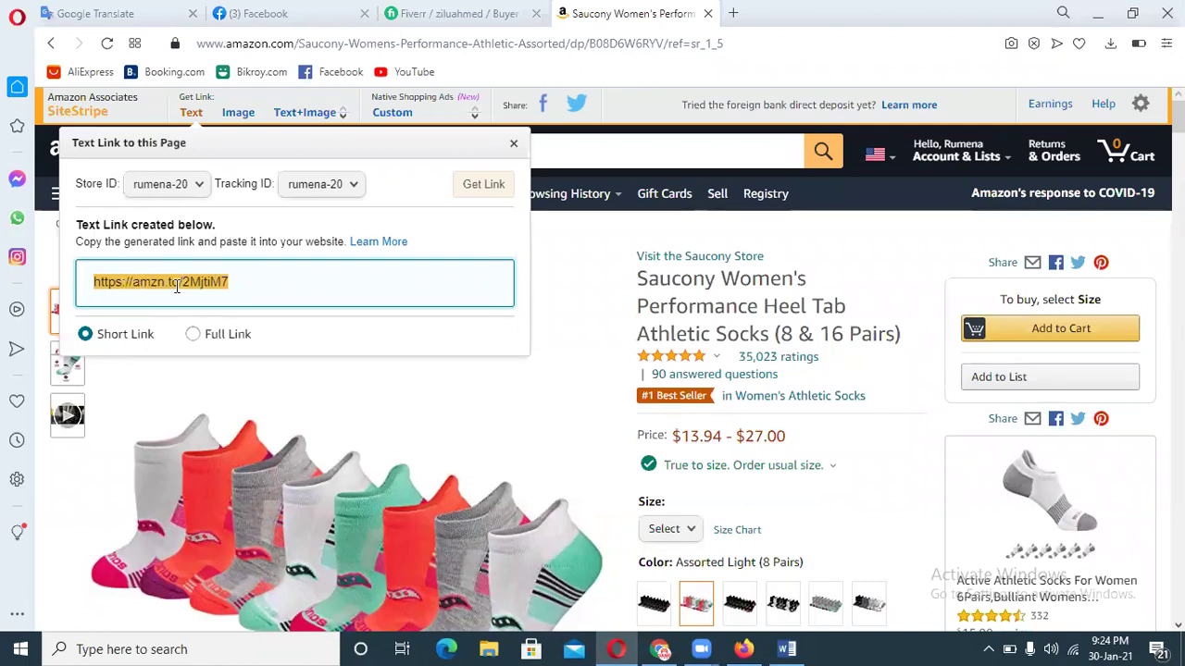
left_click(743, 649)
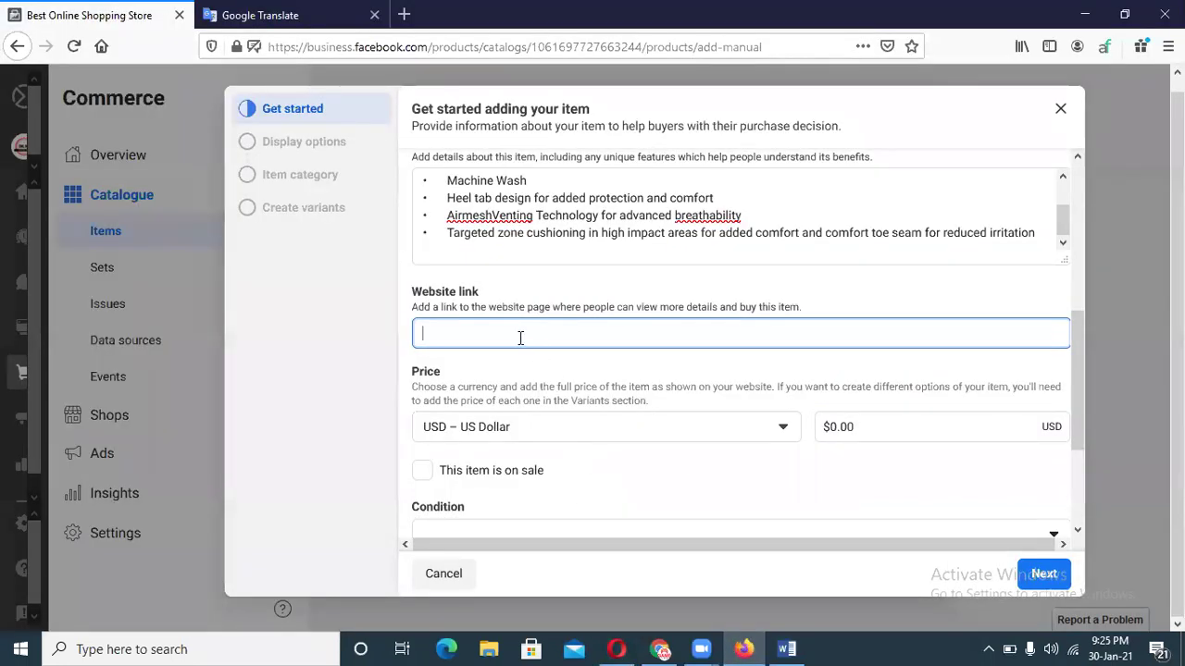
key("ctrl+v")
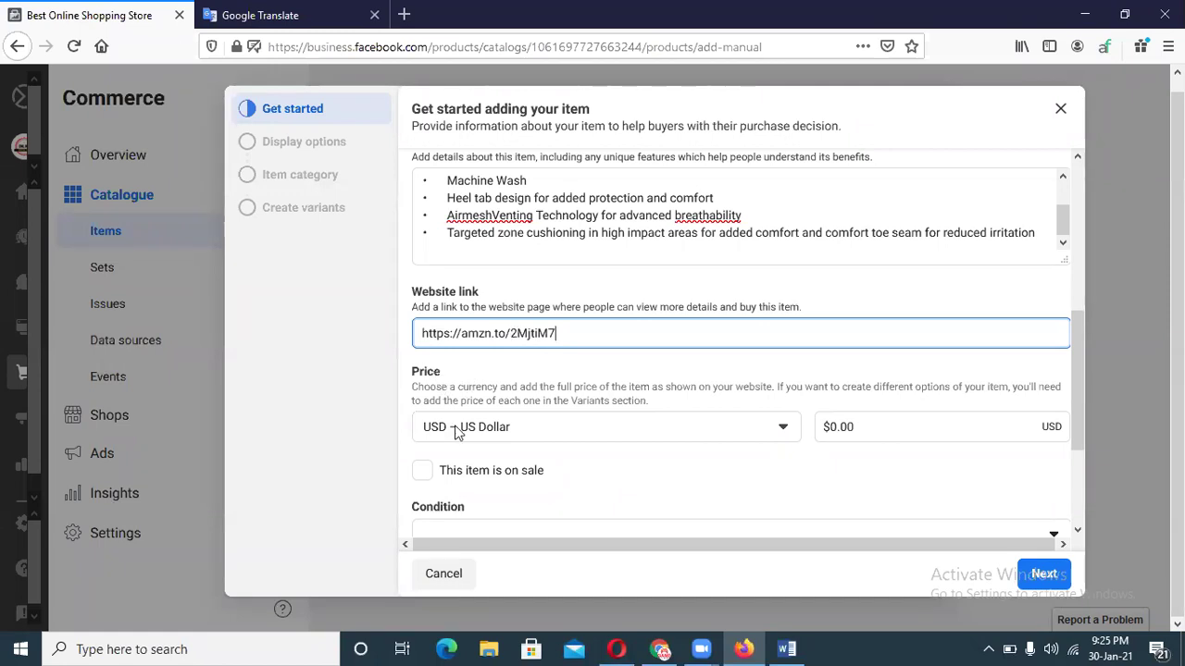
Copy the lower price, $13.94, from the Amazon page in Opera and enter it as the item's USD price in Firefox.
left_click(872, 431)
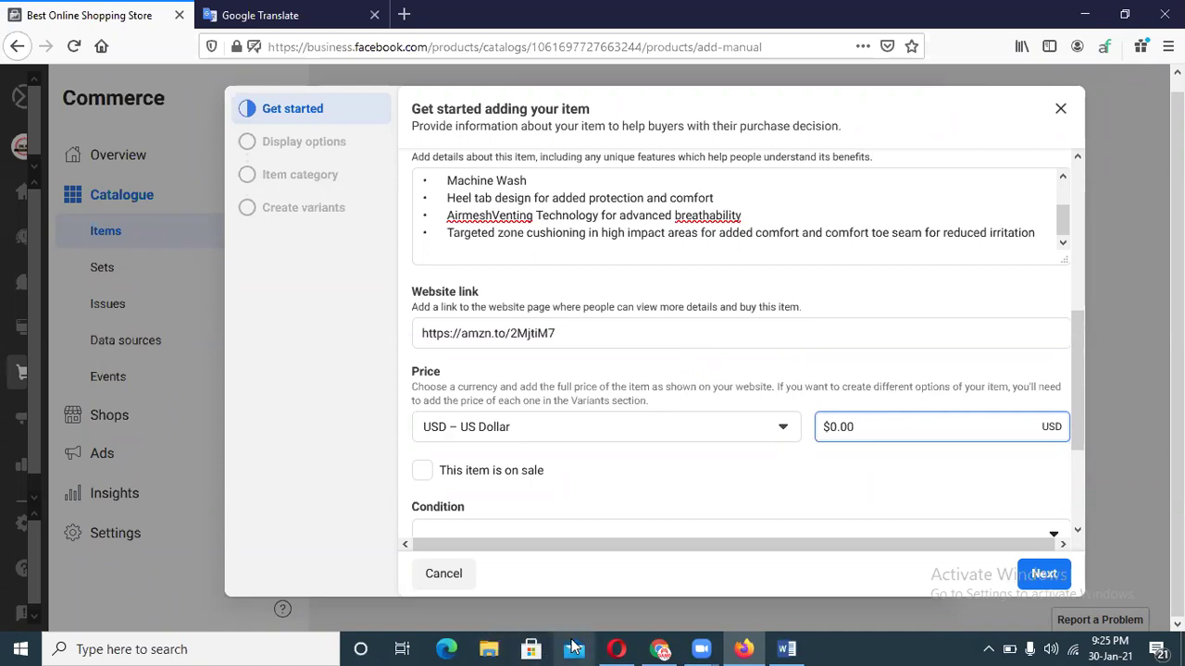
left_click(616, 649)
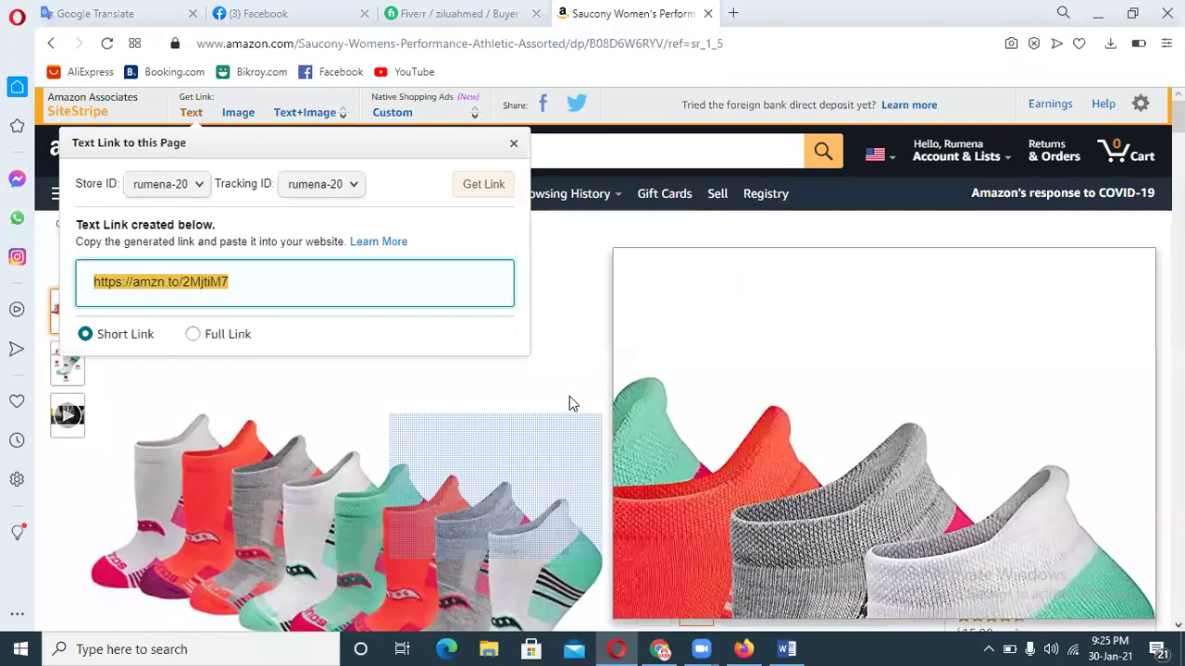
left_click(568, 401)
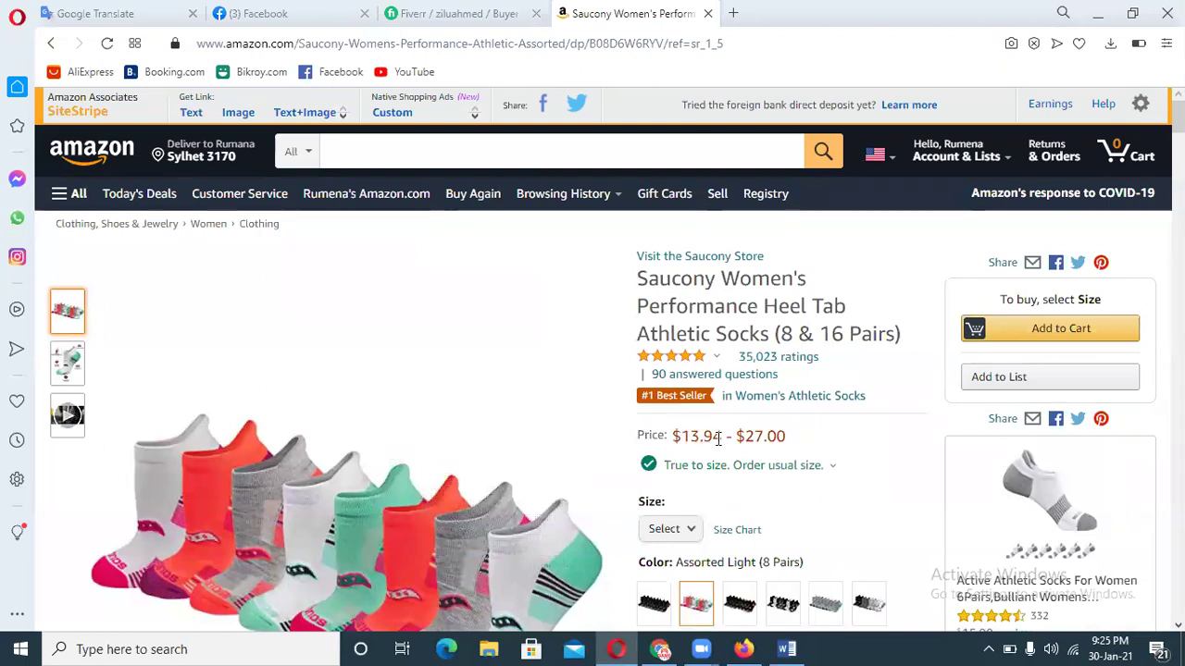
left_click_drag(723, 436, 673, 436)
right_click(703, 437)
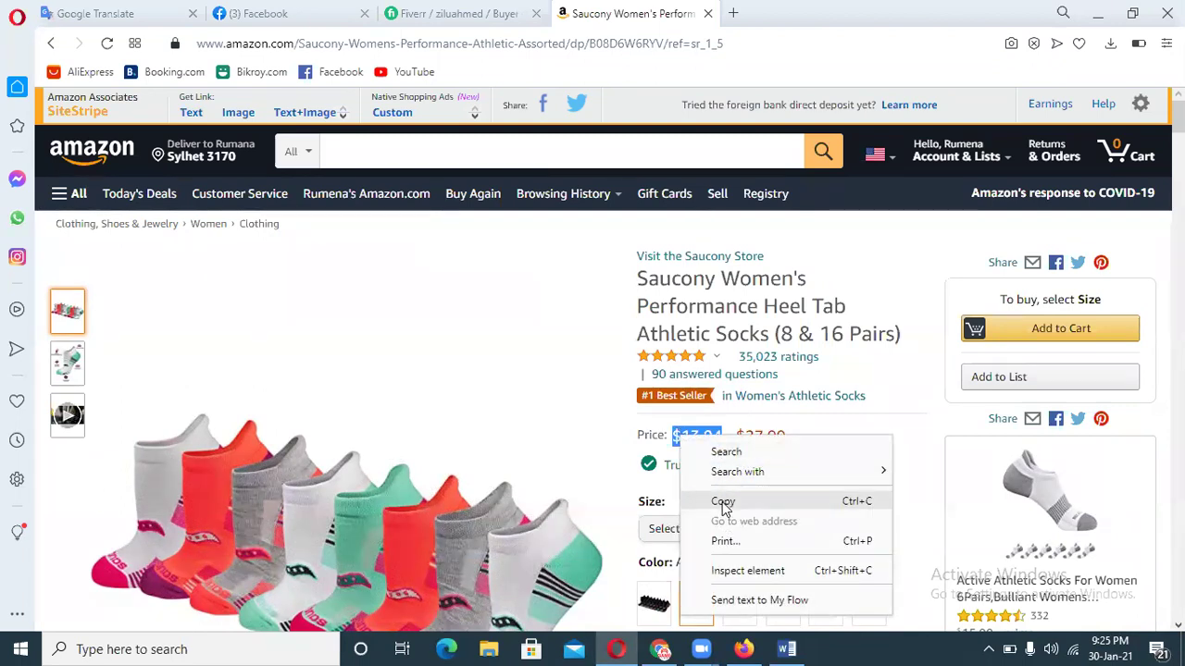
left_click(722, 501)
left_click(743, 648)
left_click(859, 434)
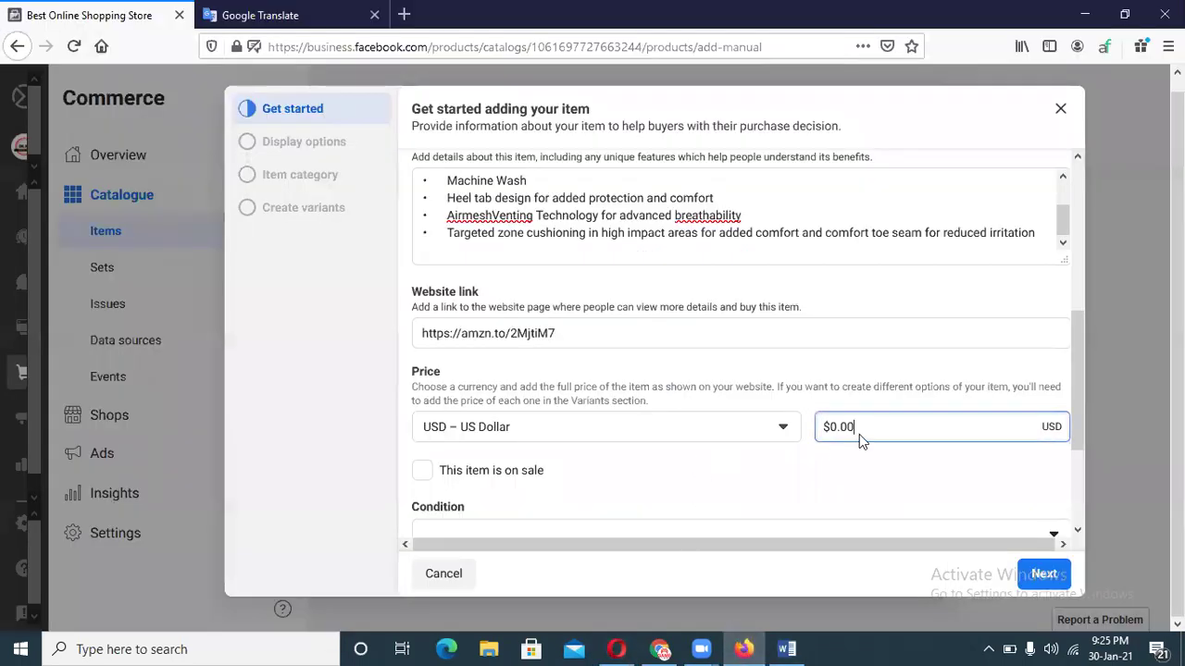
key("ctrl+a")
key("ctrl+v")
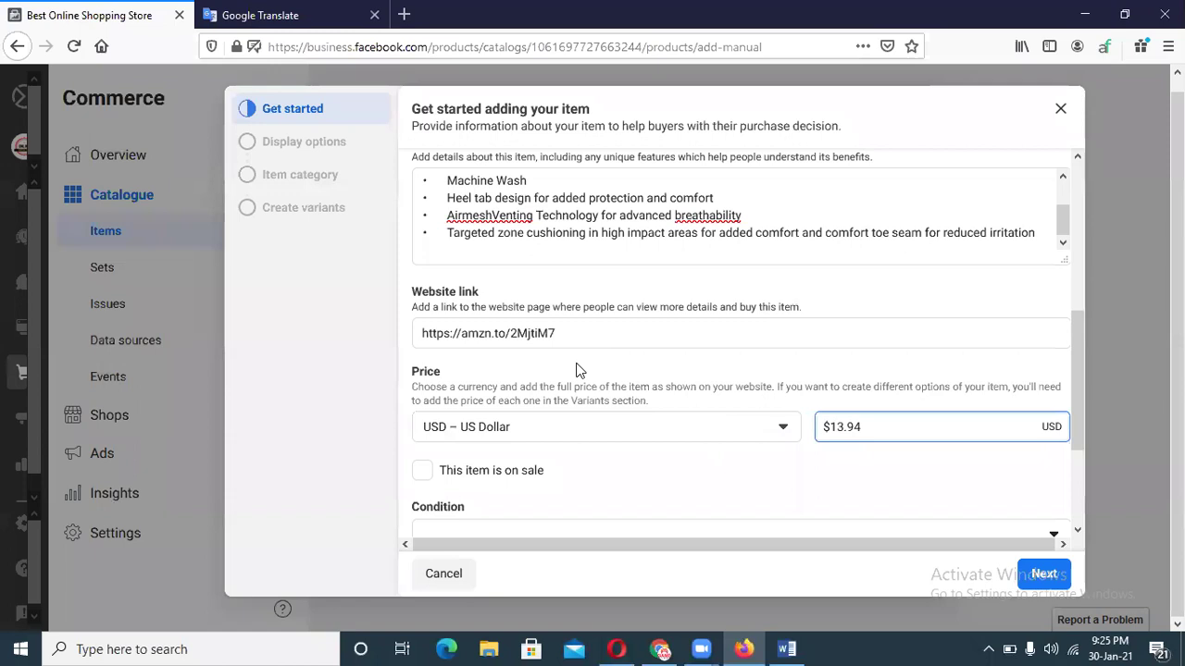
Set the item's condition to New.
left_click_drag(1079, 331, 1084, 400)
left_click(603, 393)
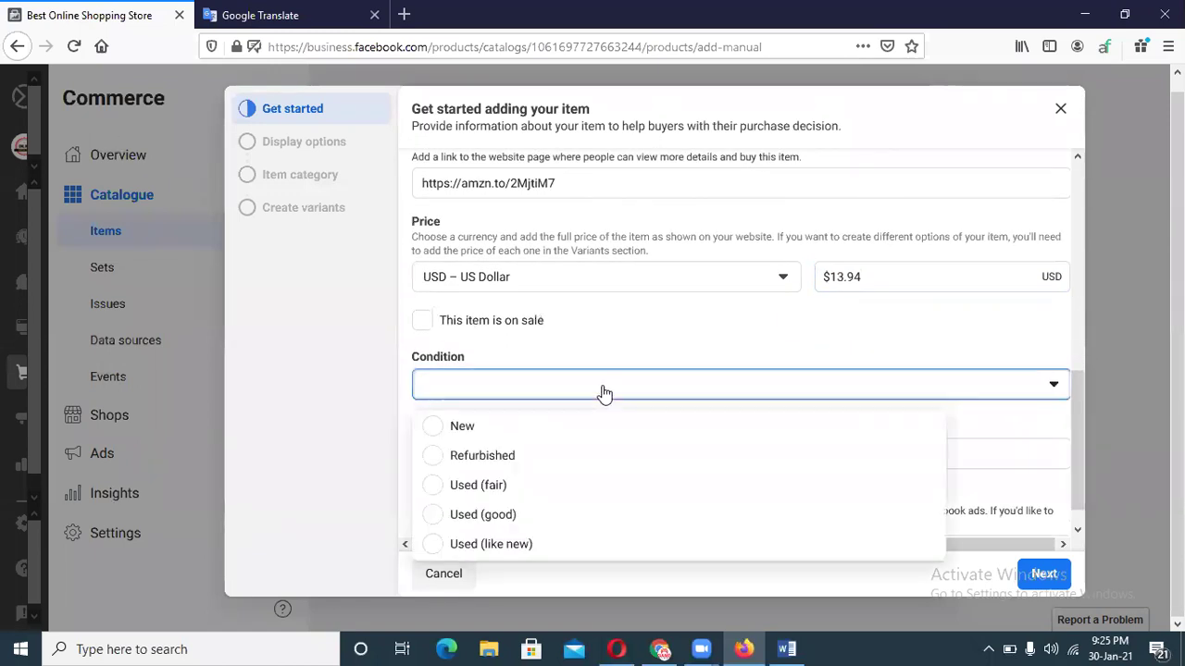
left_click(440, 427)
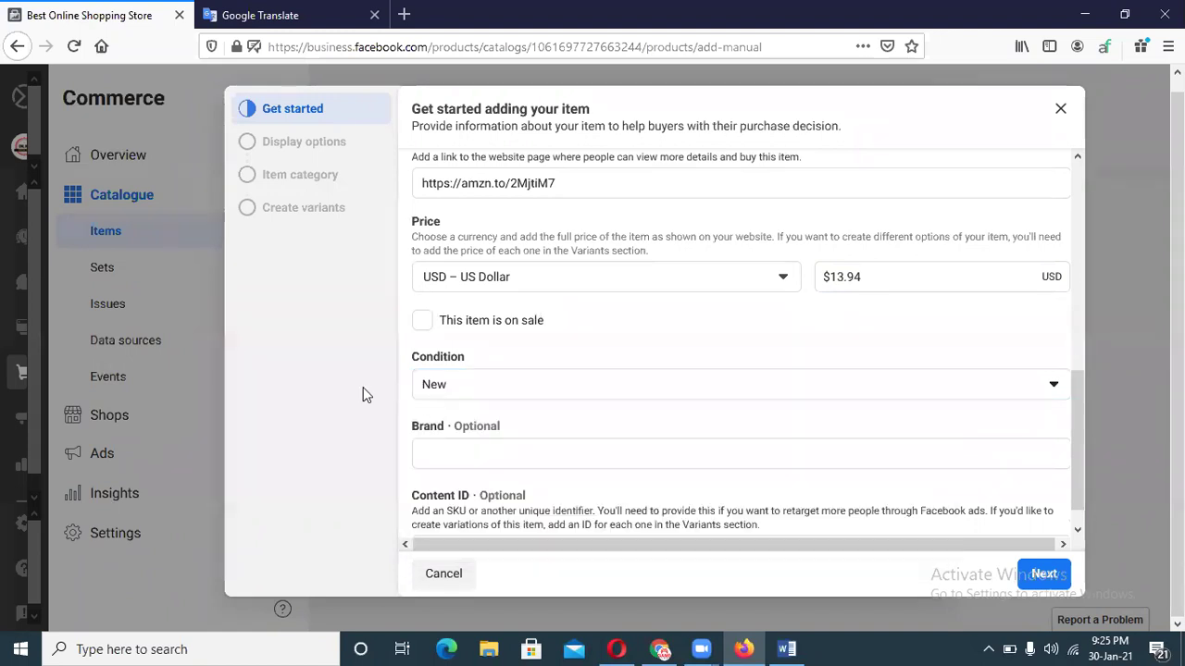
Review the item's details, leave Brand and Content ID empty, and continue to the item category with Visibility and Availability on.
left_click_drag(1071, 436, 1074, 215)
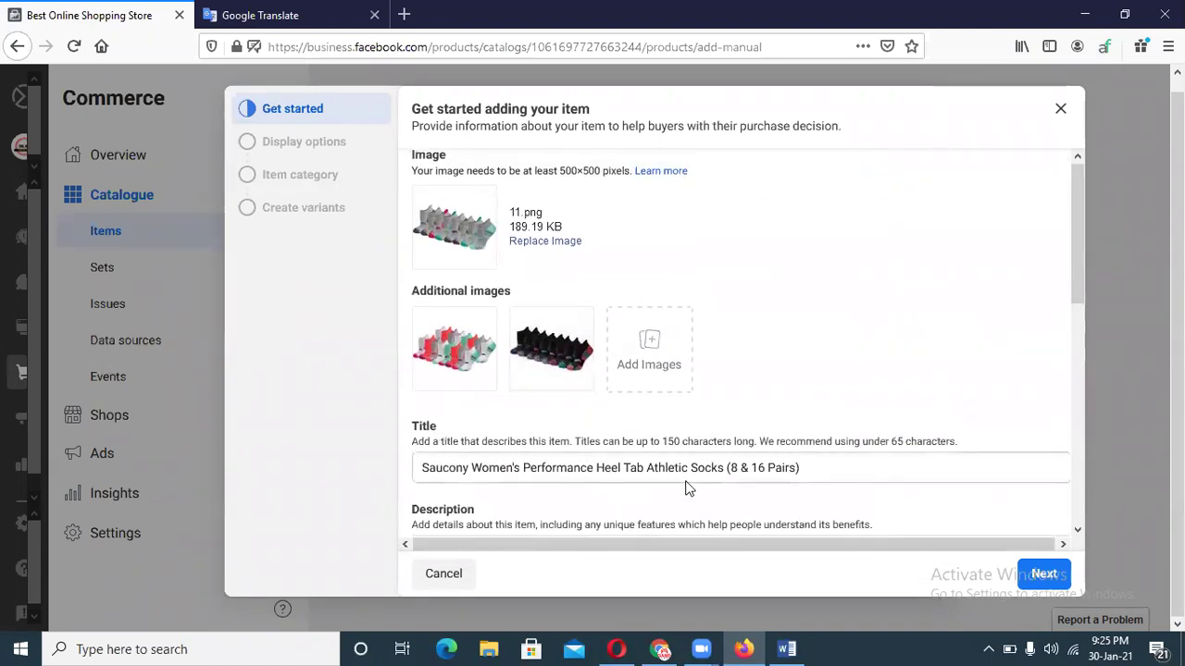
left_click_drag(1074, 265, 1072, 342)
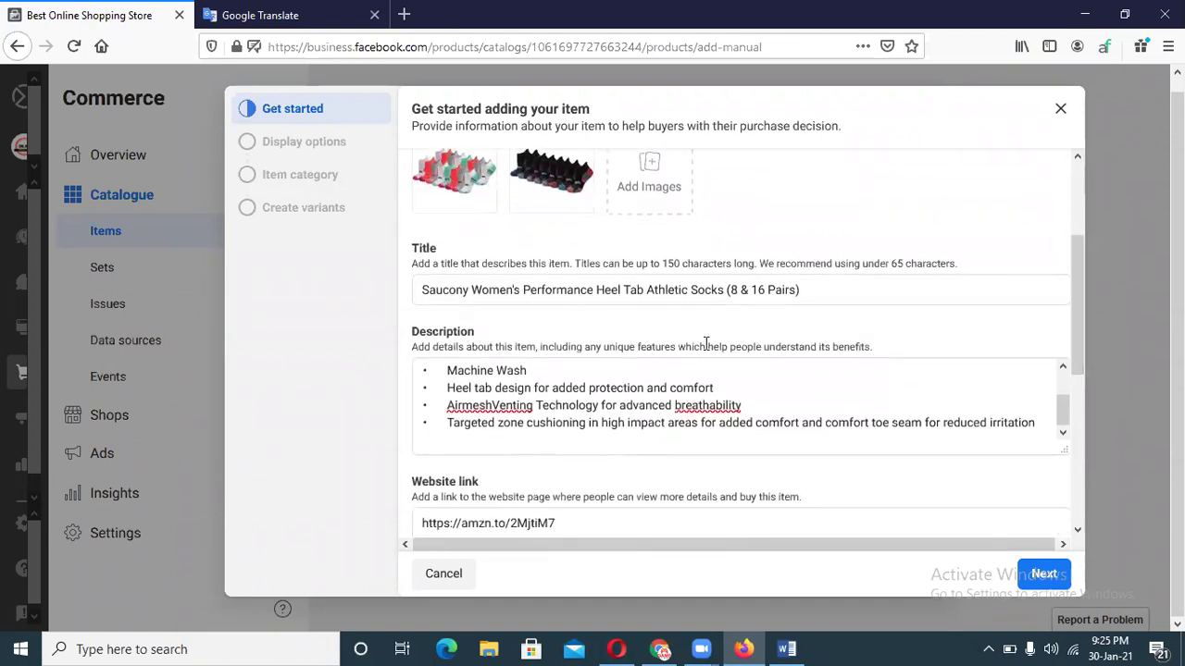
scroll(1077, 318, "down", 3)
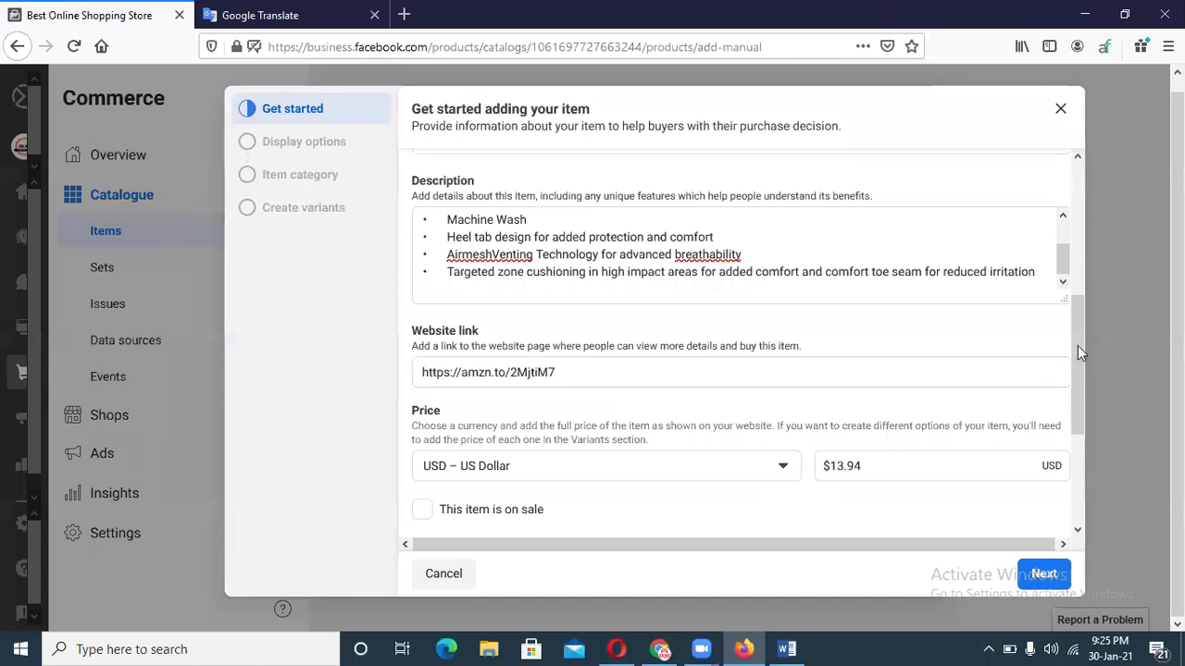
scroll(1085, 355, "down", 3)
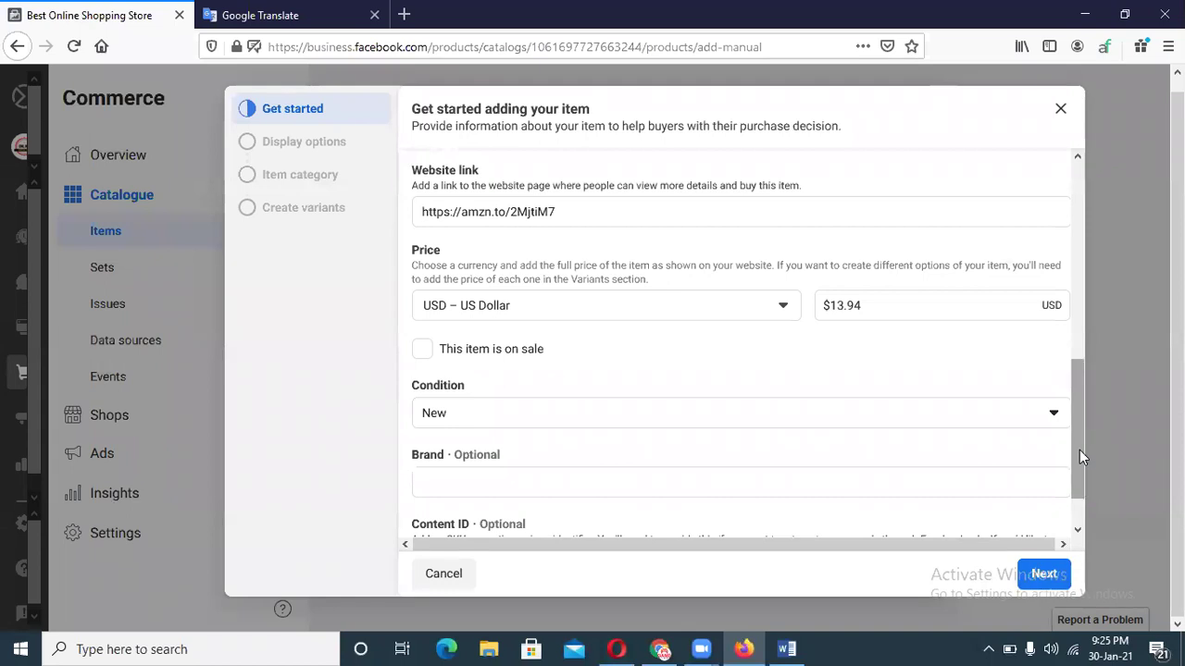
scroll(1080, 450, "down", 1)
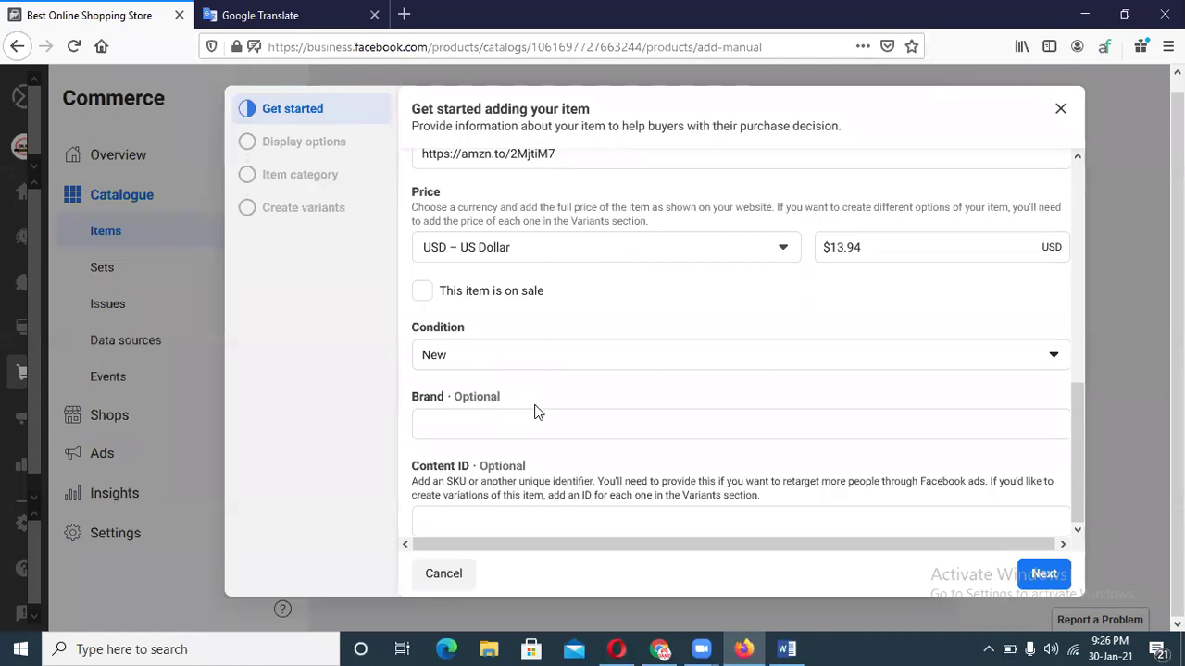
left_click(1044, 575)
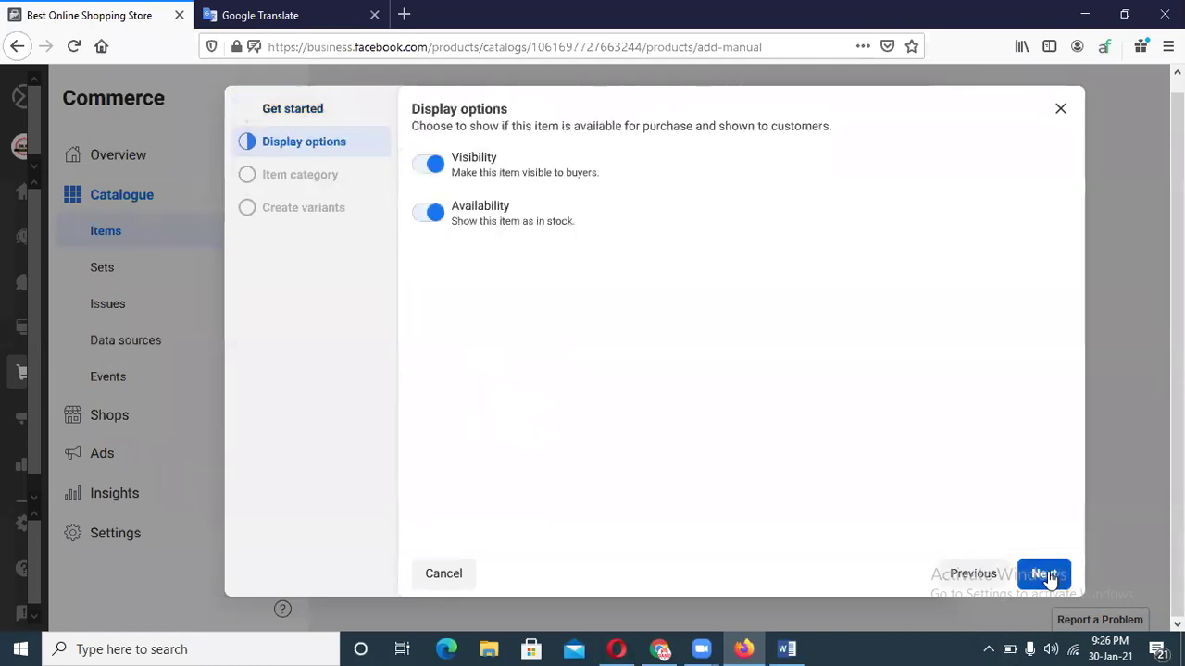
left_click(1031, 574)
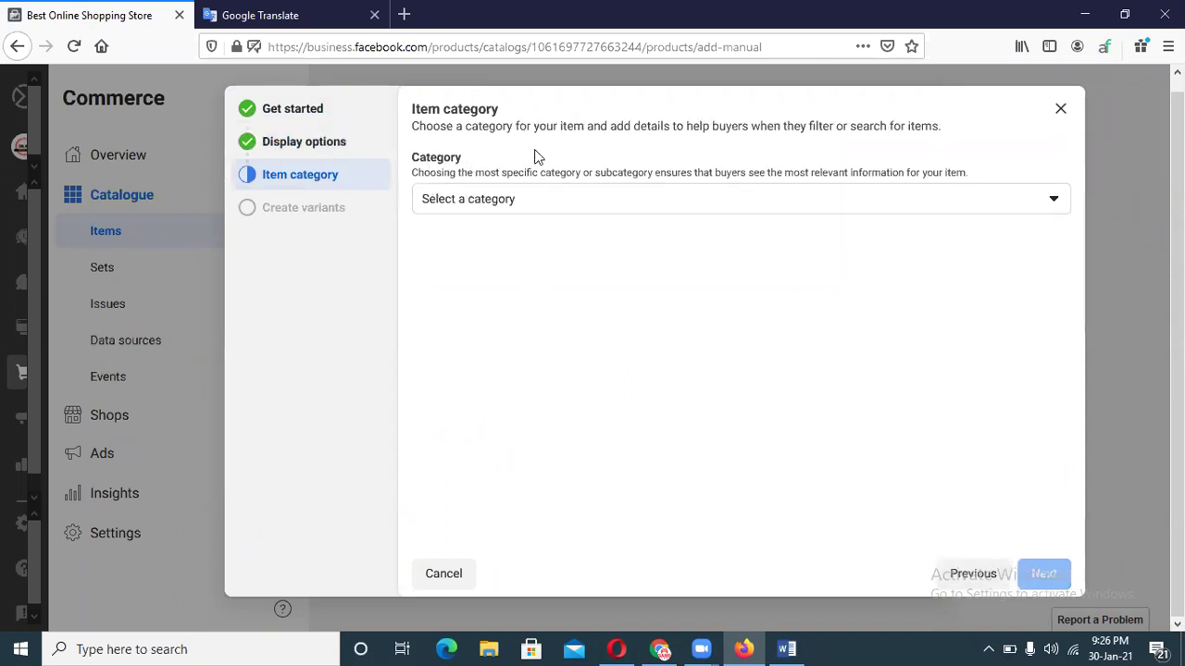
Set the item's category to Clothing & accessories > Shoes and footwear.
left_click(519, 212)
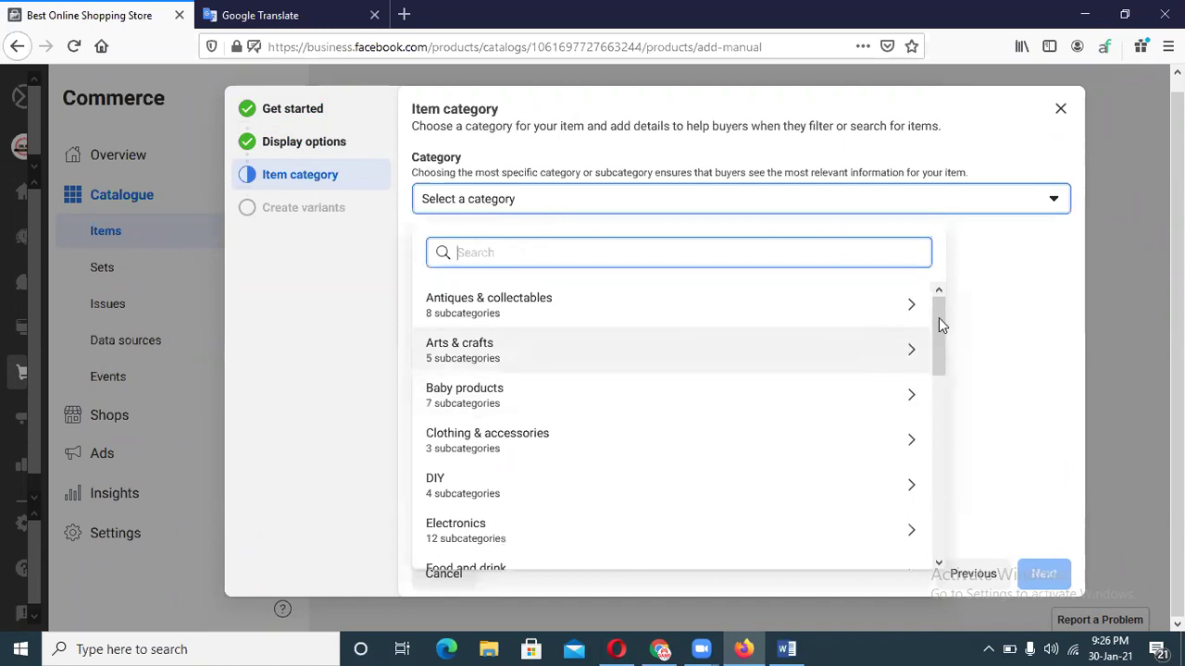
left_click_drag(941, 323, 913, 357)
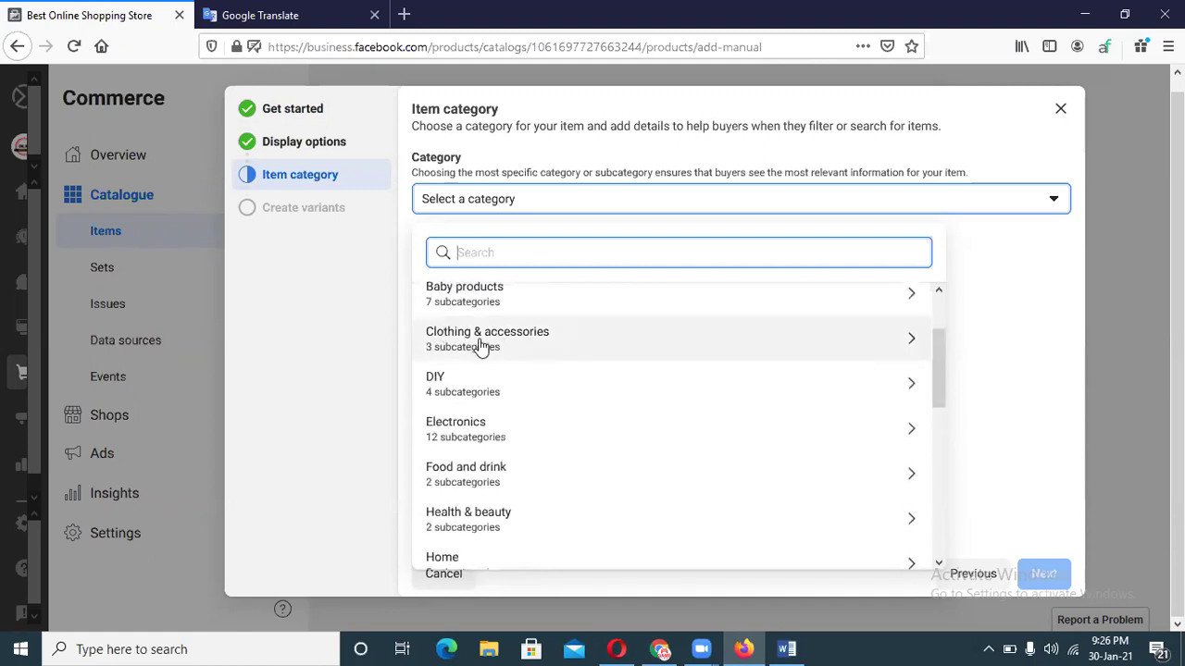
left_click(485, 343)
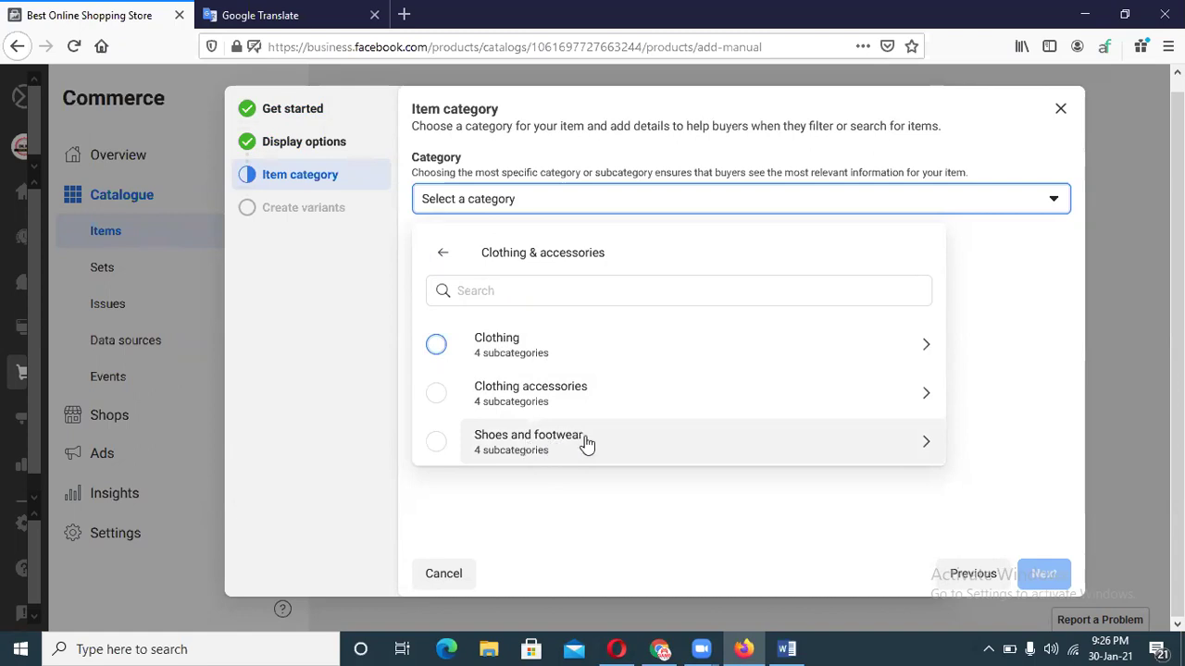
left_click(435, 448)
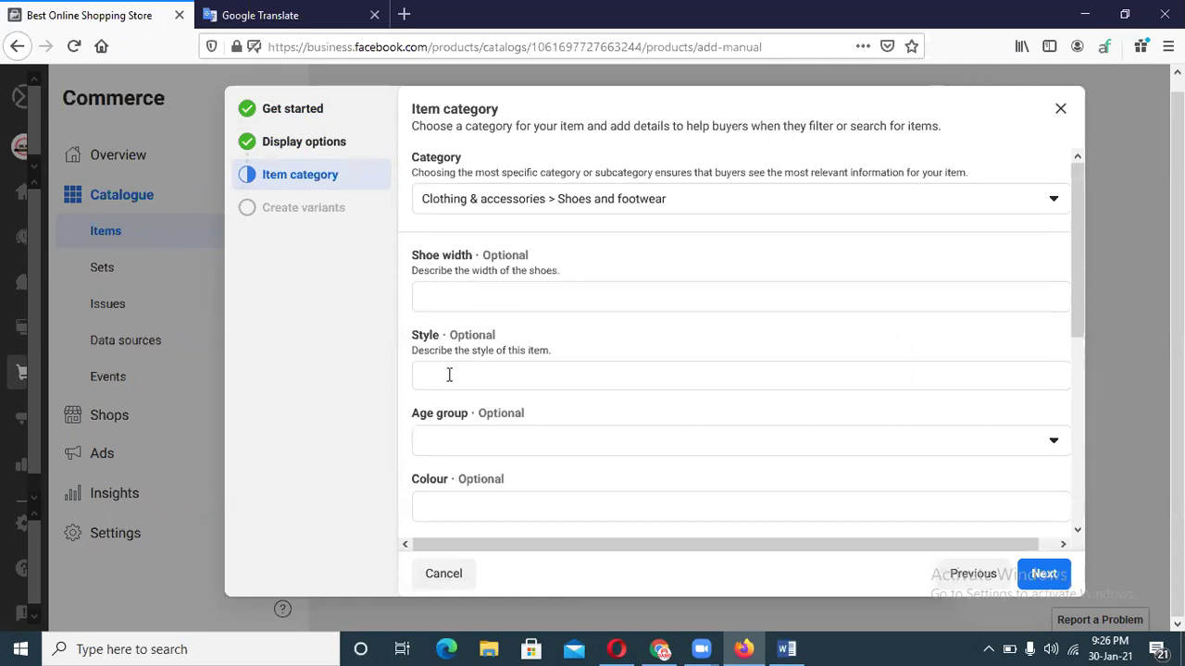
Leave the optional category details empty and finish adding the item to the catalogue with variant creation skipped.
left_click_drag(1081, 251, 1060, 206)
left_click(1044, 574)
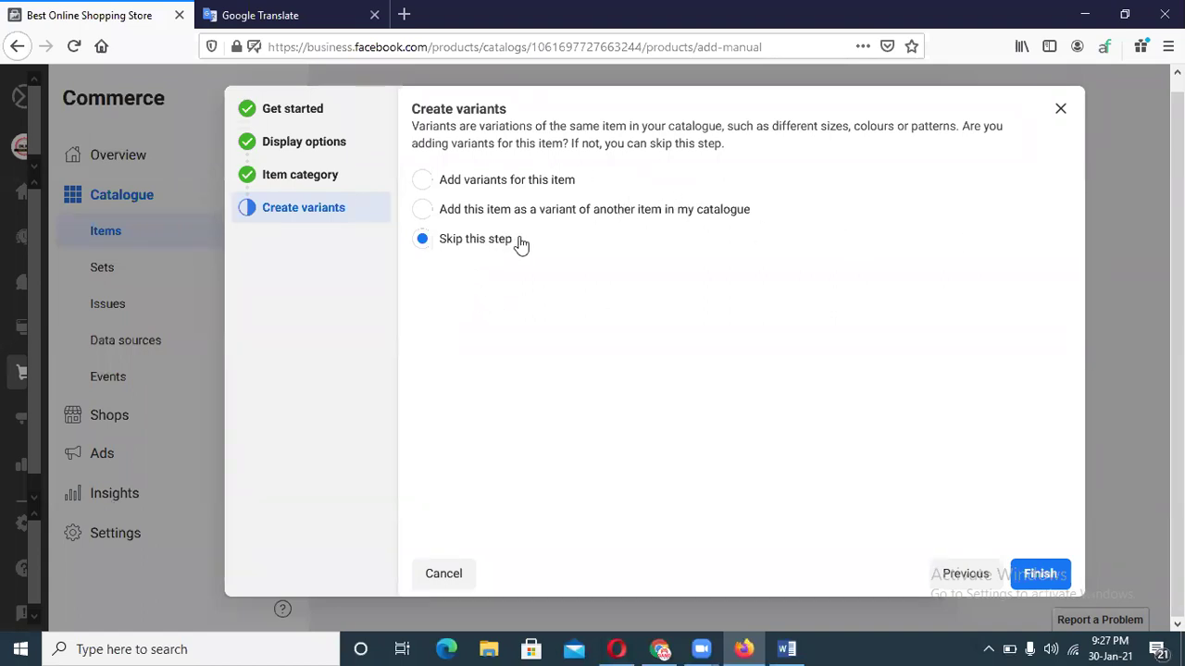
left_click(1040, 574)
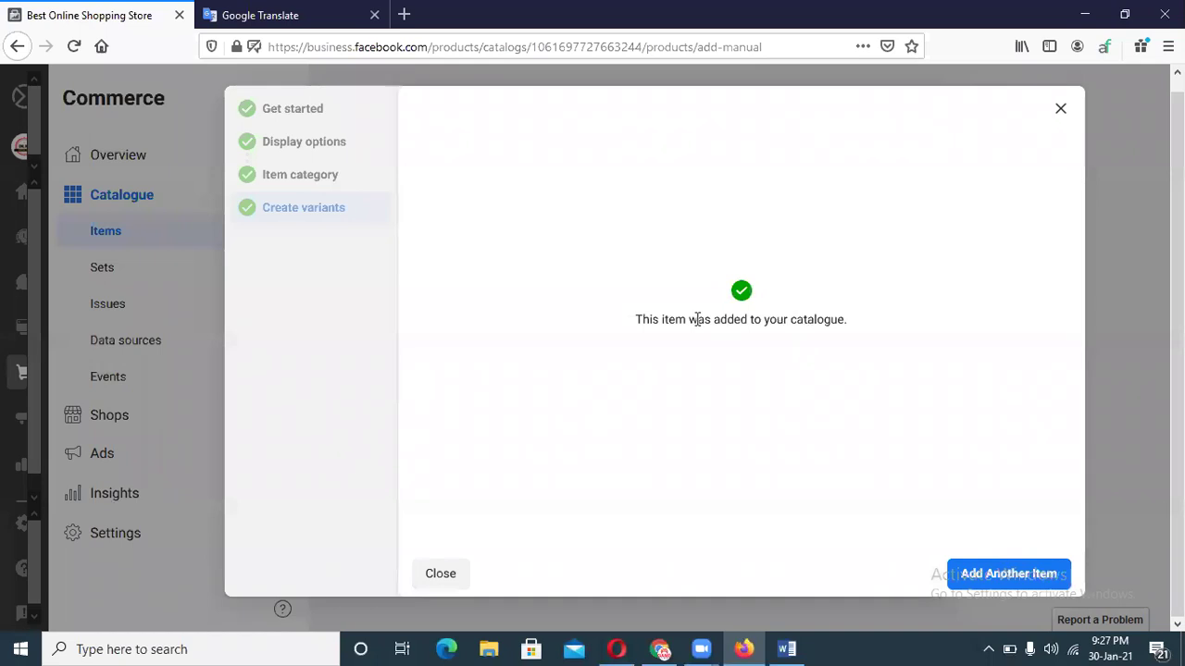
Close the finished add-item dialog and check the Commerce Overview and Shops pages.
left_click(1061, 108)
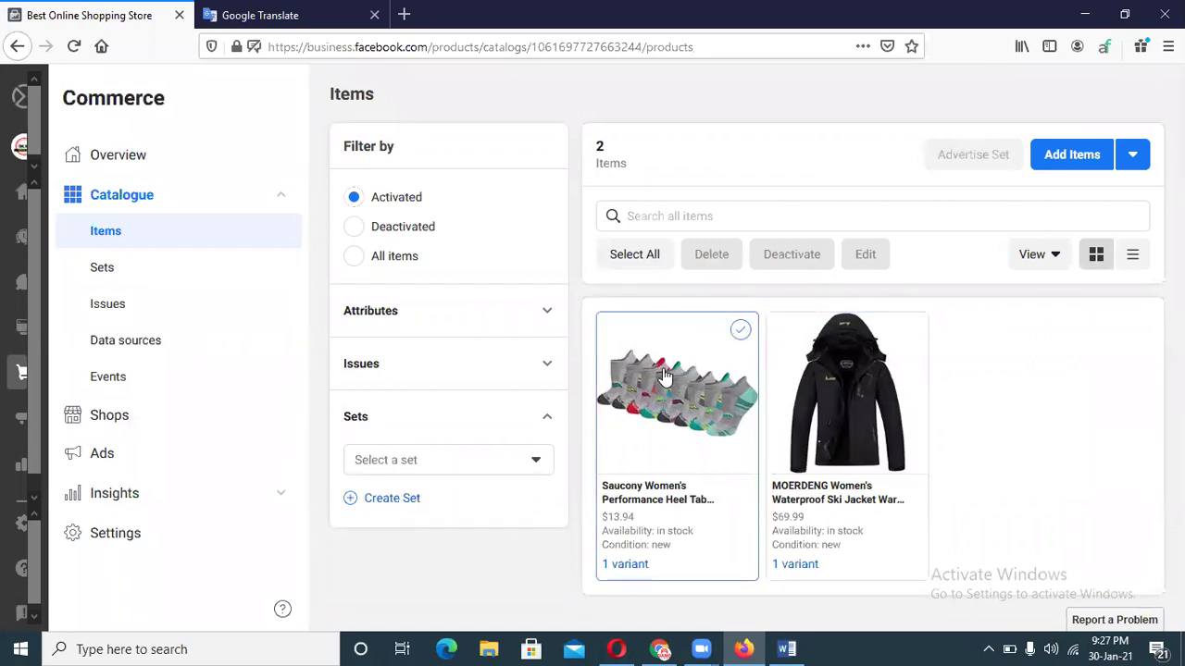
left_click(120, 159)
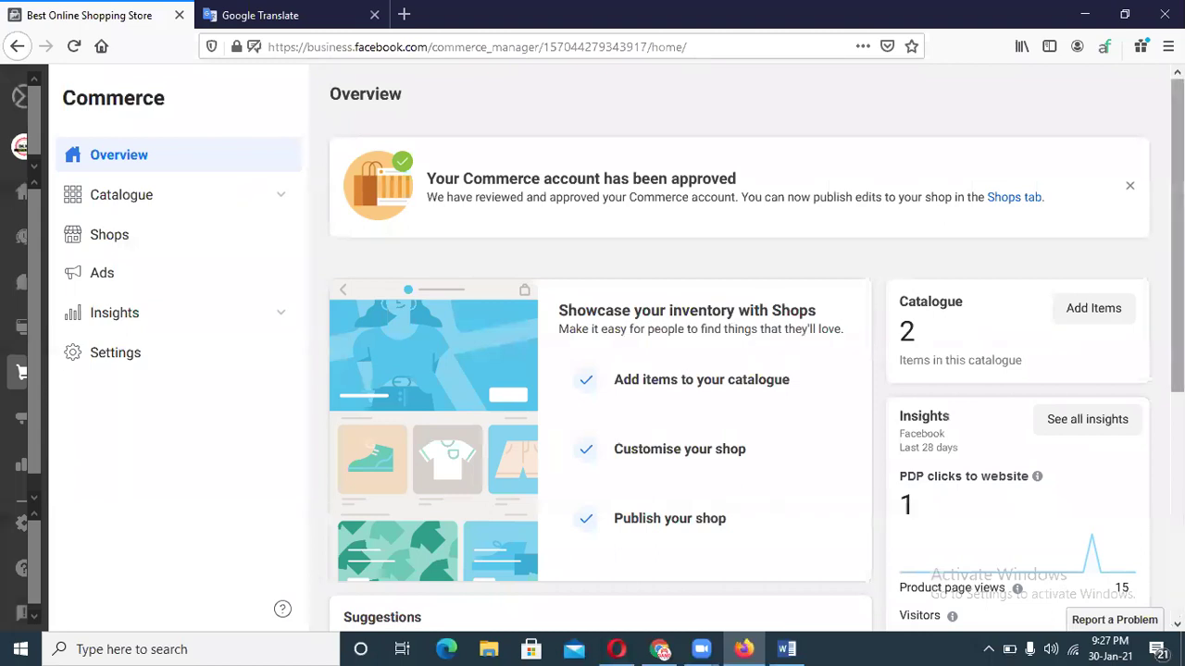
scroll(683, 379, "down", 5)
scroll(683, 371, "up", 5)
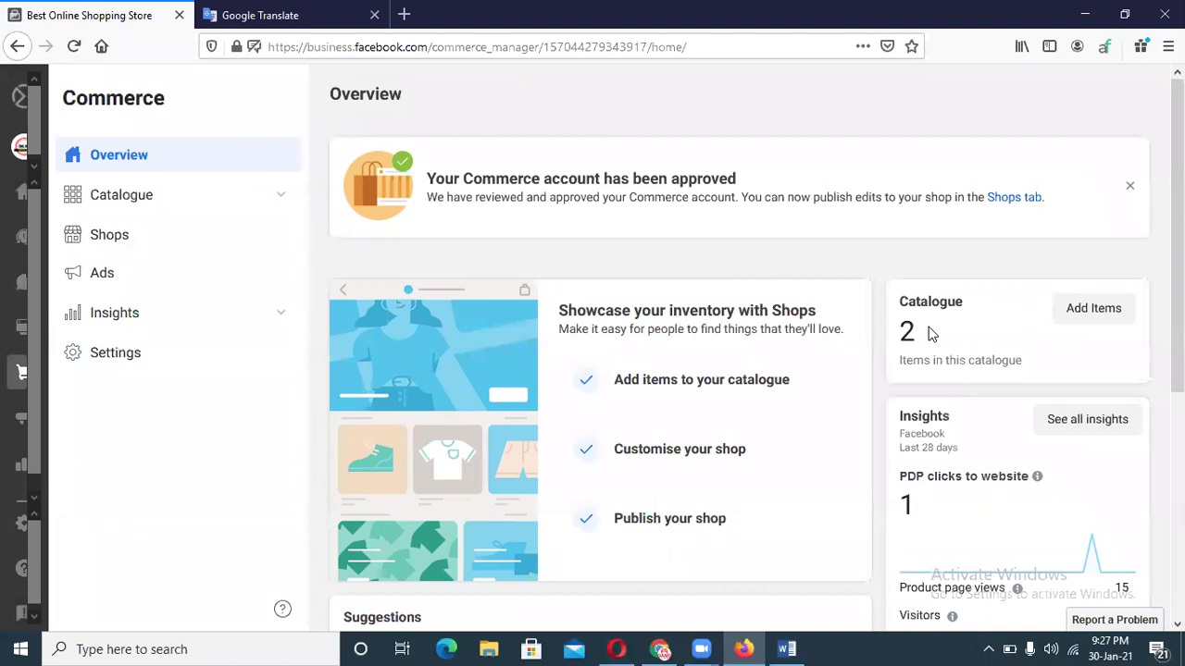
left_click(159, 238)
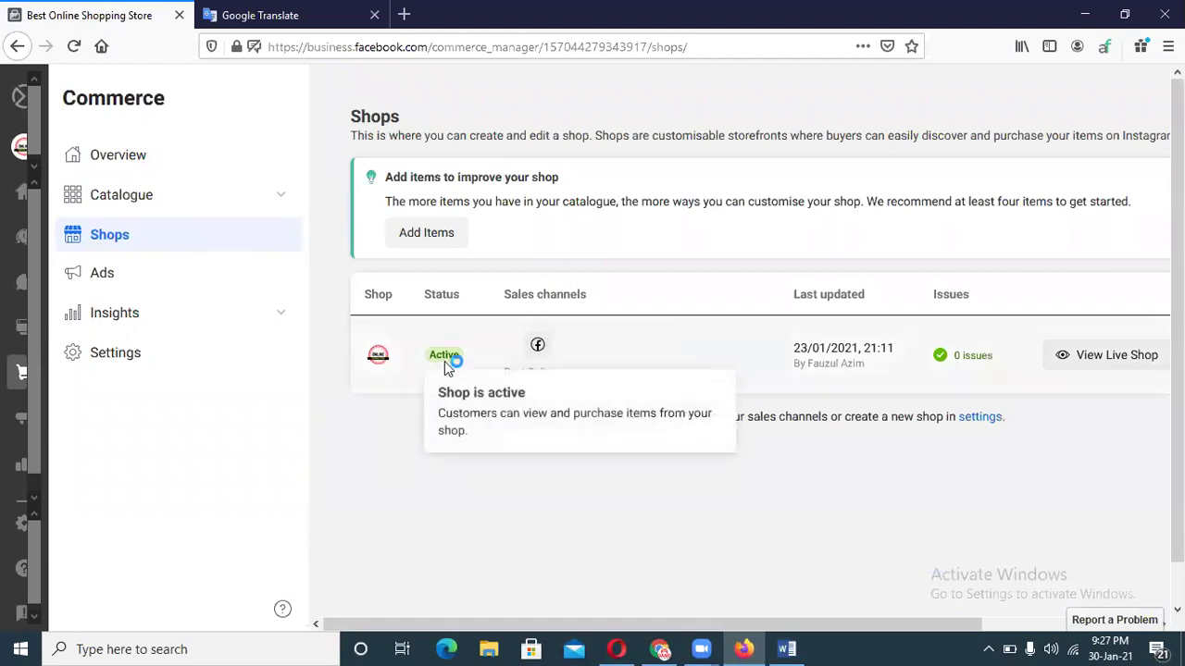
Open the Saucony socks item from the catalogue's Items page, review its details and full property list, and close it.
left_click(130, 204)
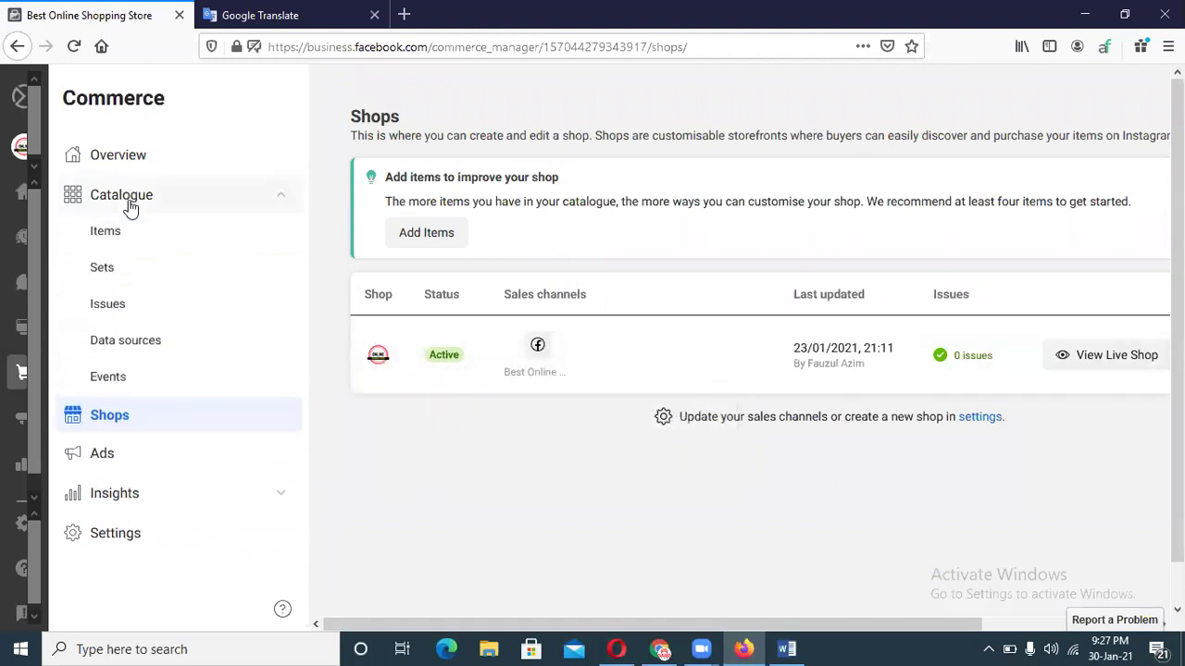
left_click(111, 235)
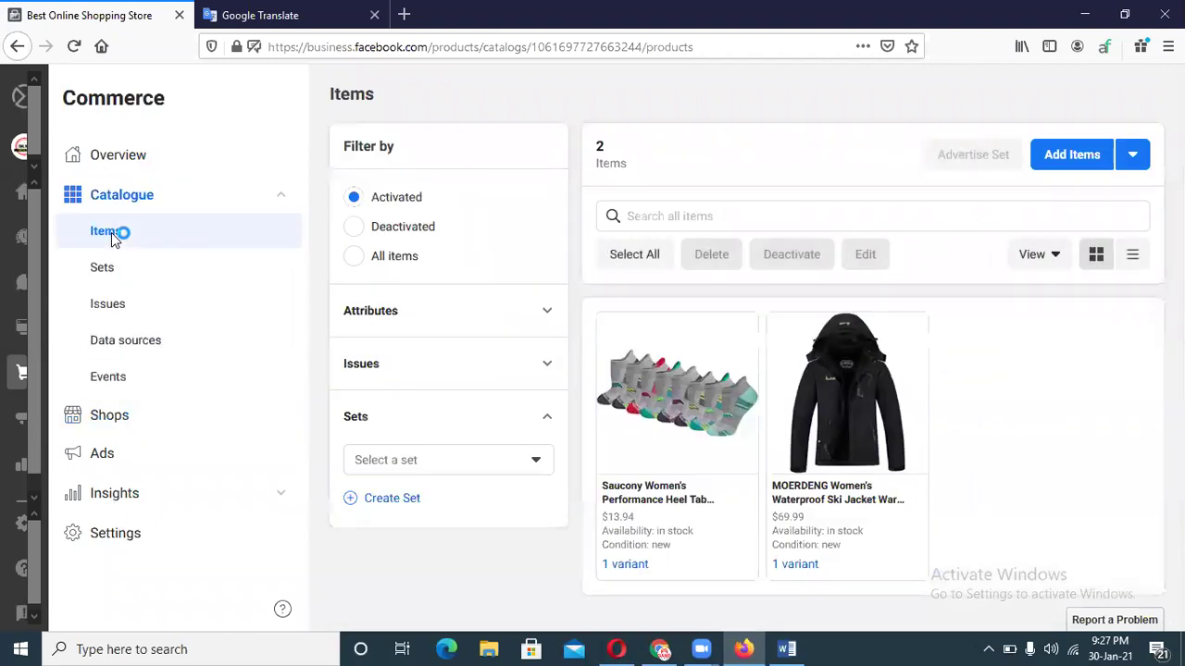
left_click(664, 424)
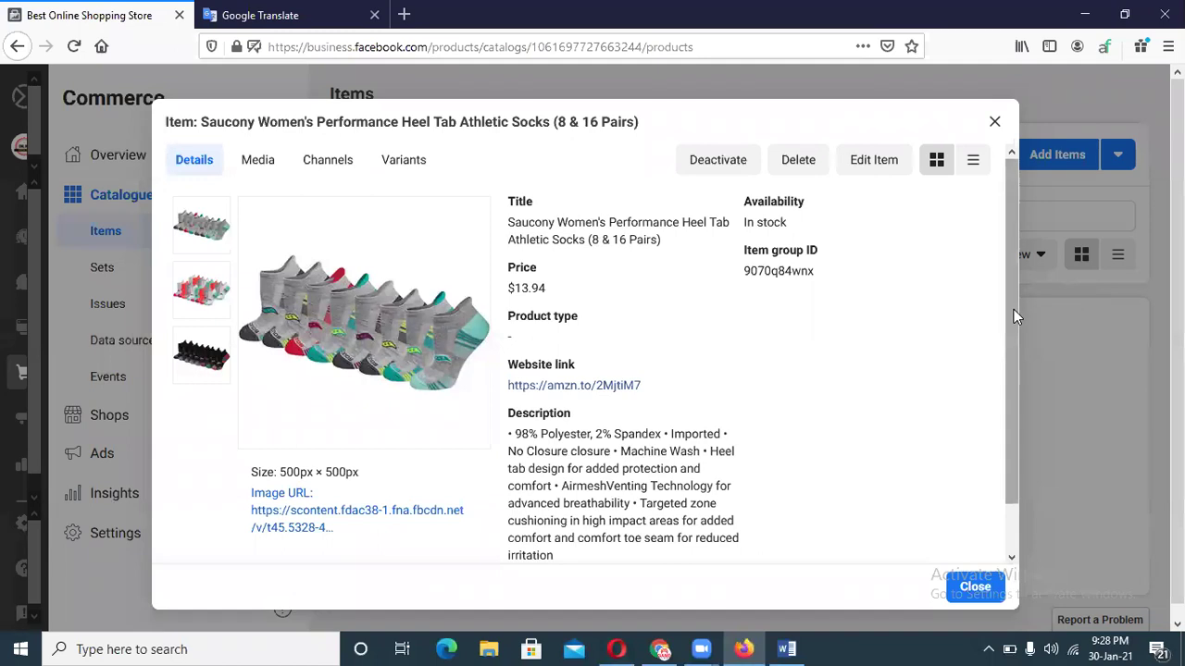
scroll(833, 370, "down", 1)
left_click(571, 542)
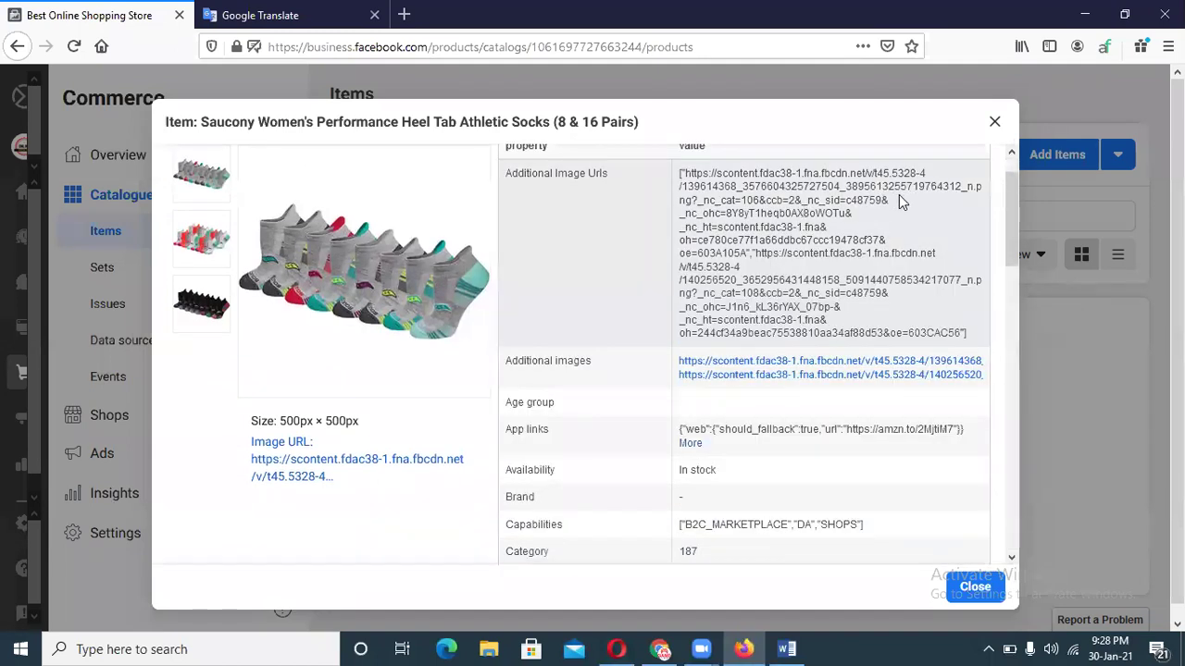
left_click_drag(1015, 190, 1015, 514)
left_click(976, 599)
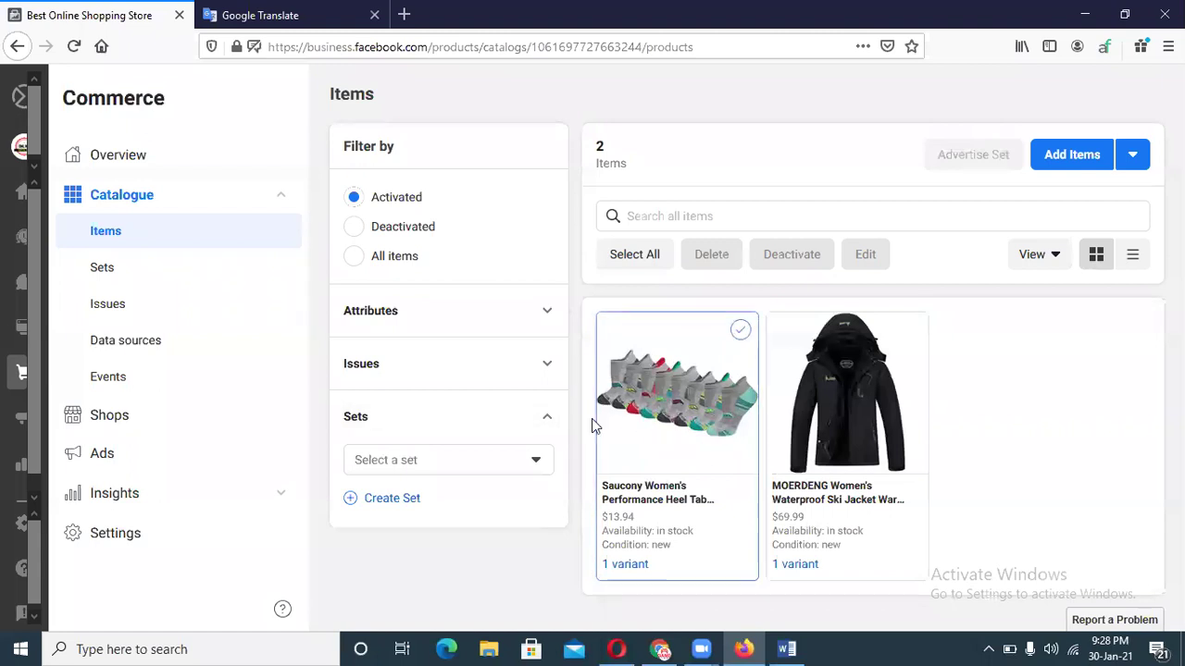
Reopen the Saucony socks item and view its media preview with the added images.
left_click(637, 419)
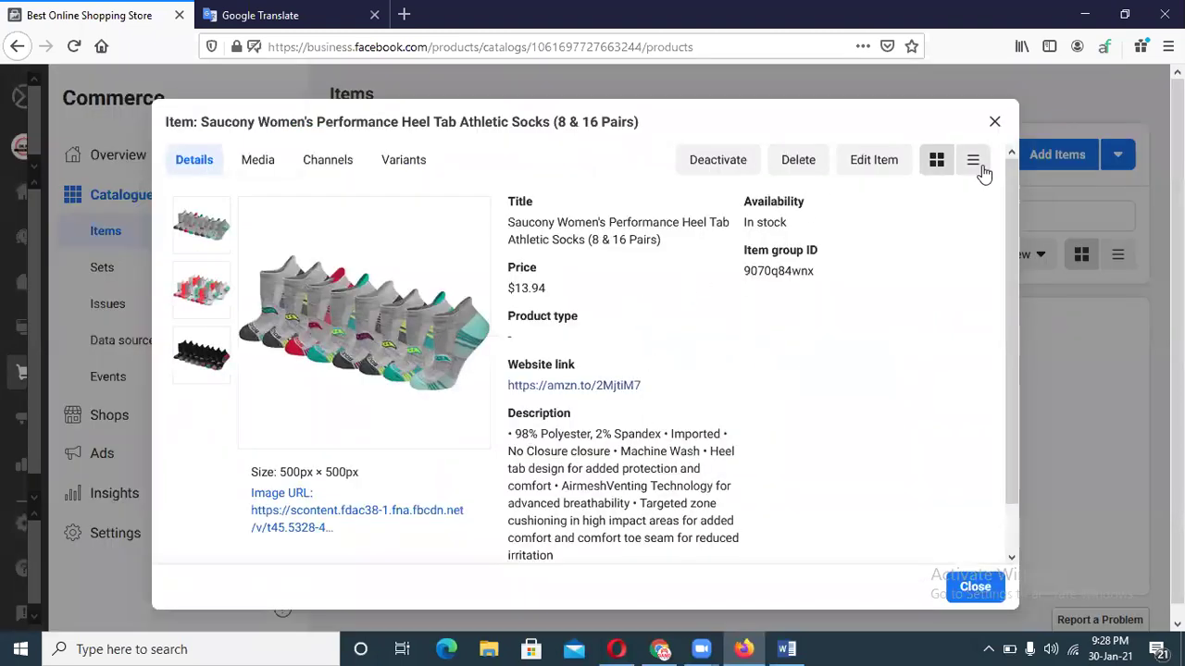
key("ctrl+a")
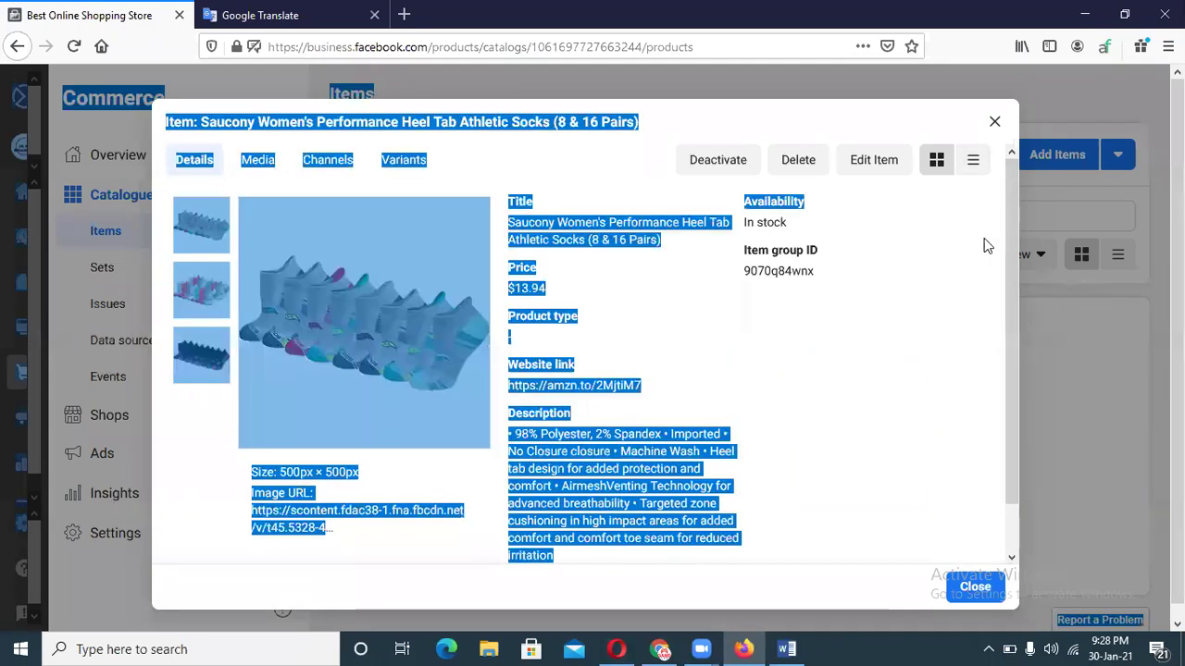
left_click(859, 308)
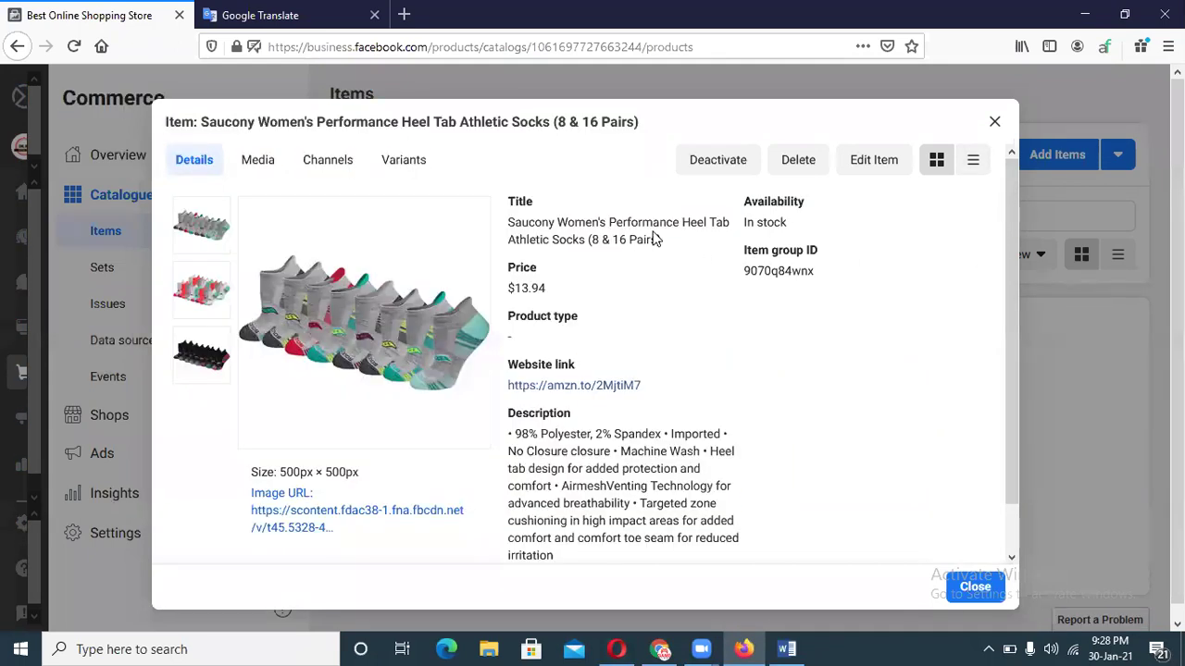
left_click(260, 165)
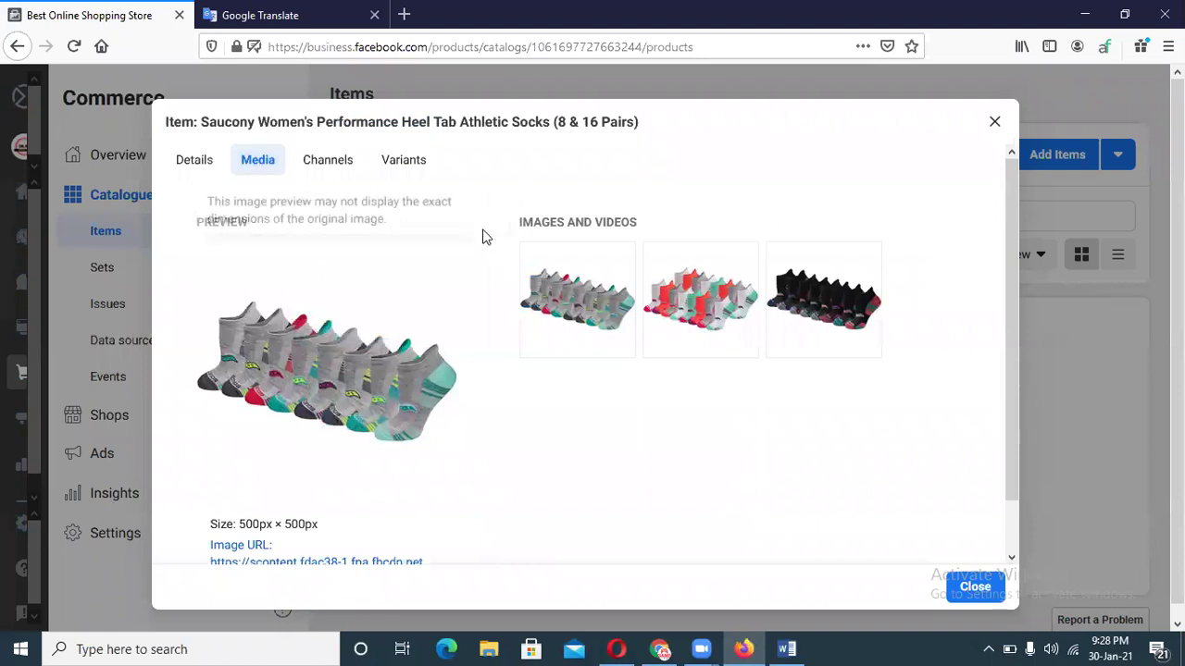
left_click_drag(1009, 309, 1017, 366)
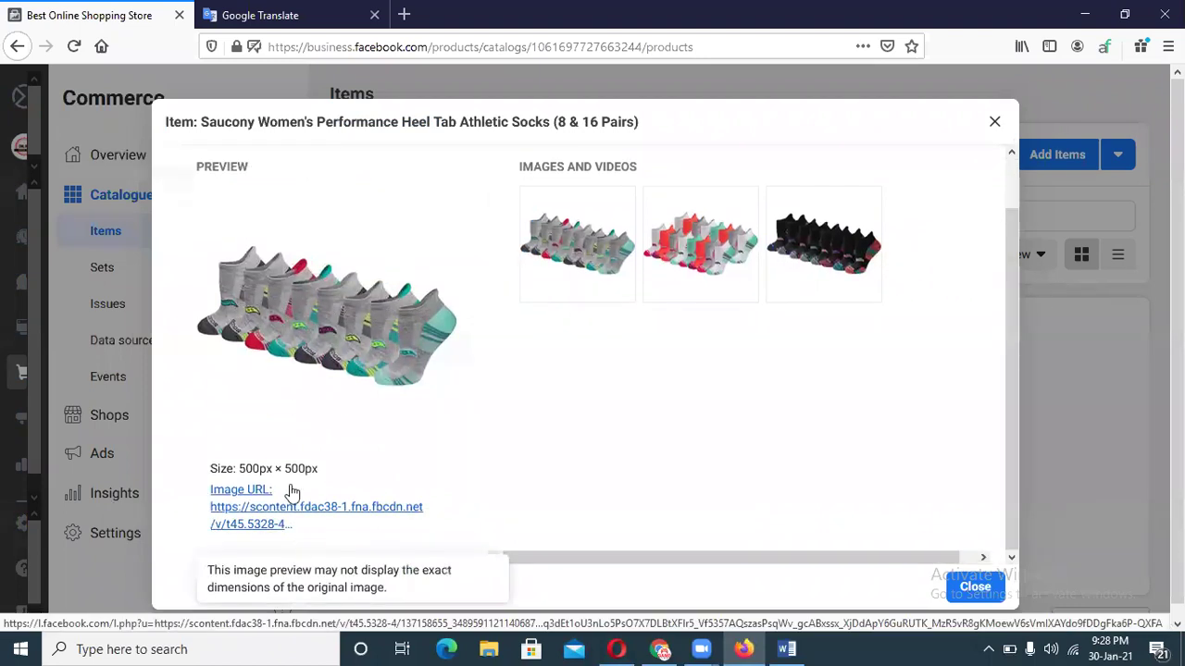
scroll(1012, 302, "up", 2)
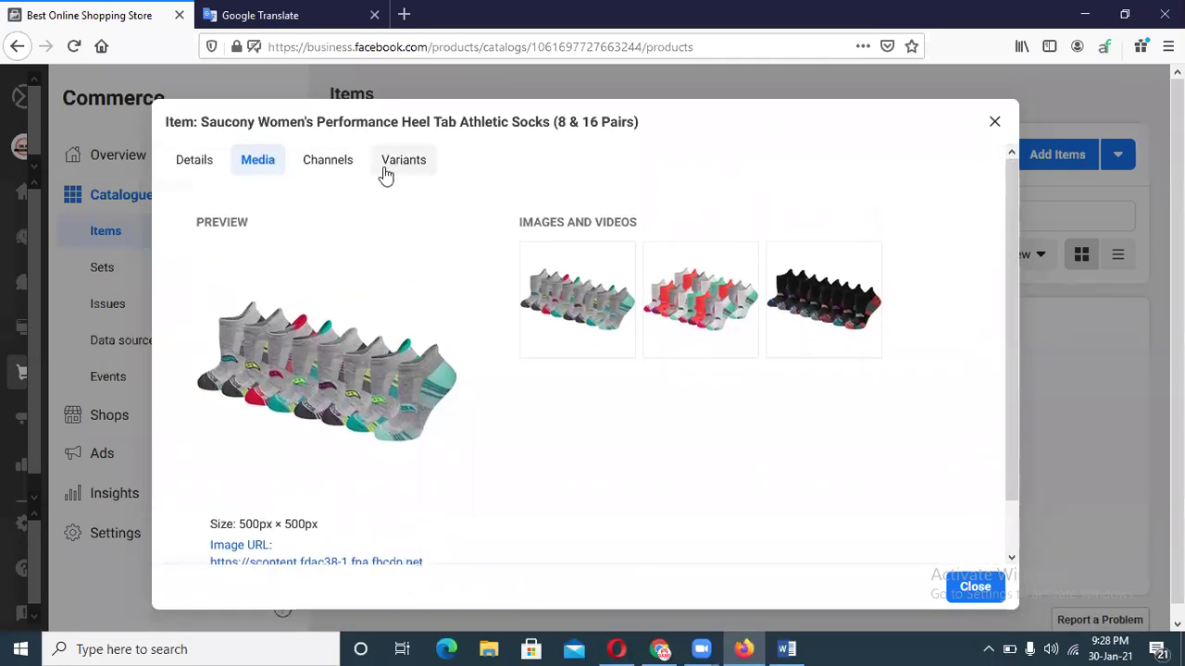
Review the socks item's channels, variants and property list, and close the item.
left_click(350, 167)
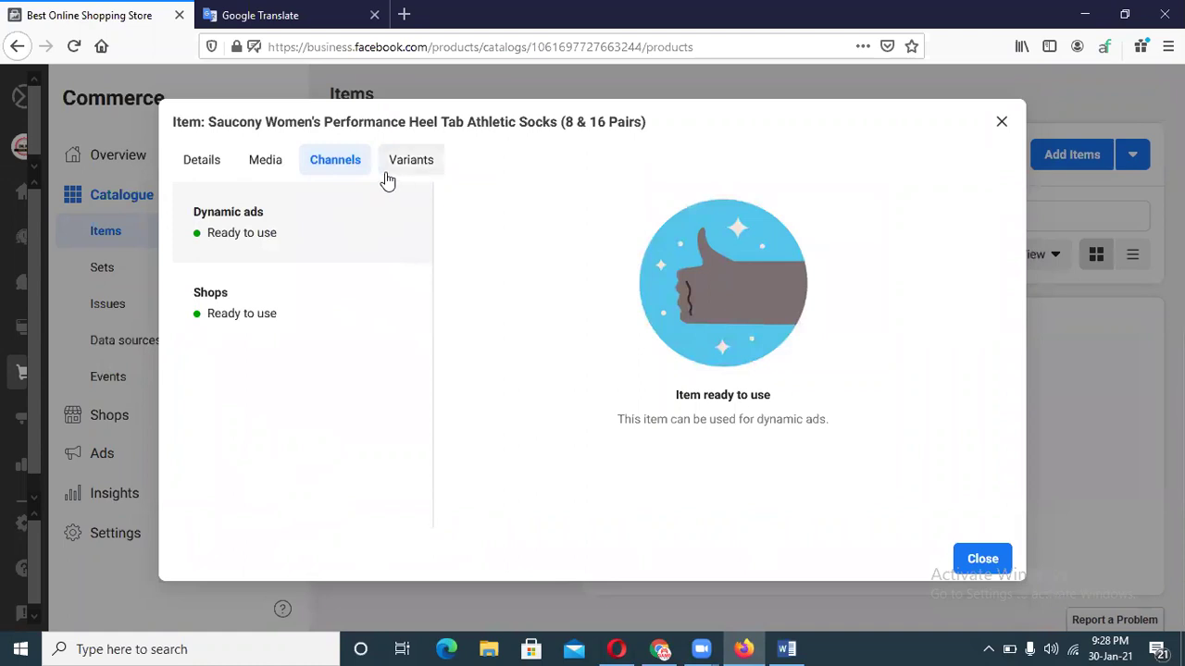
left_click(416, 163)
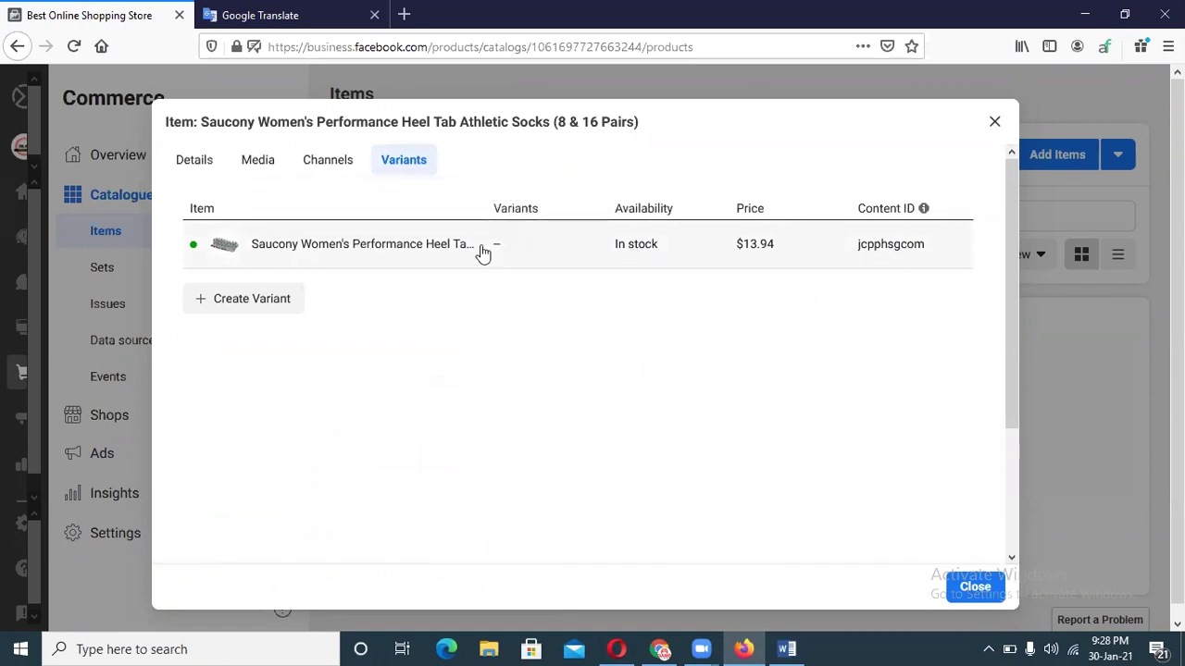
left_click(413, 254)
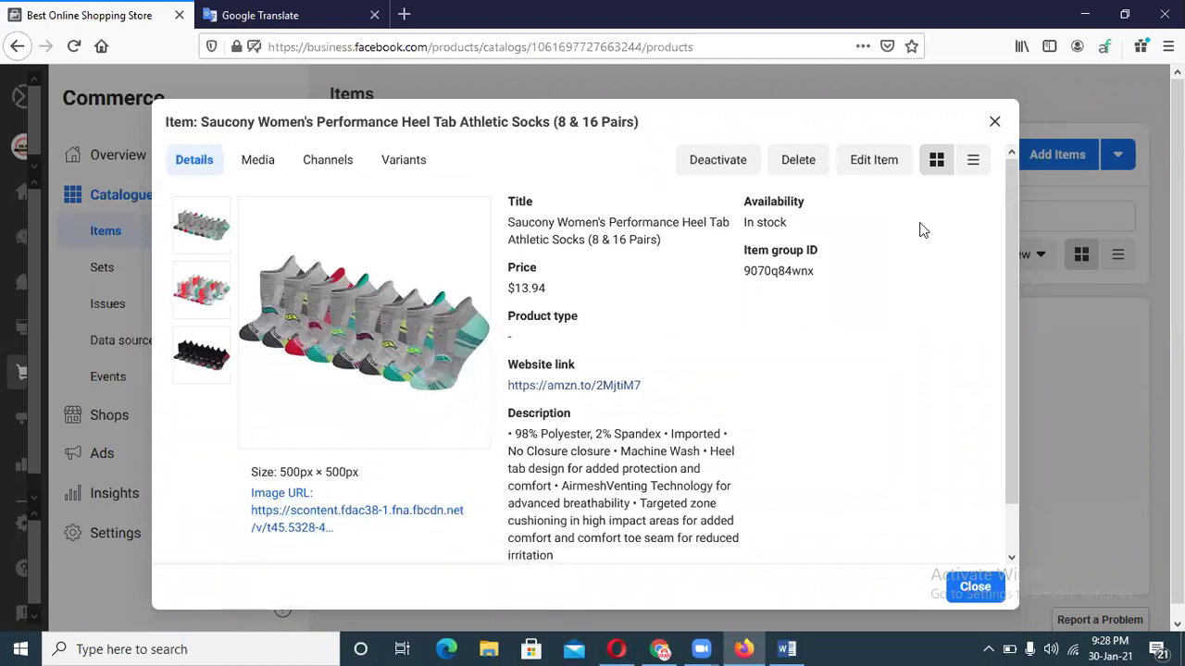
left_click(975, 160)
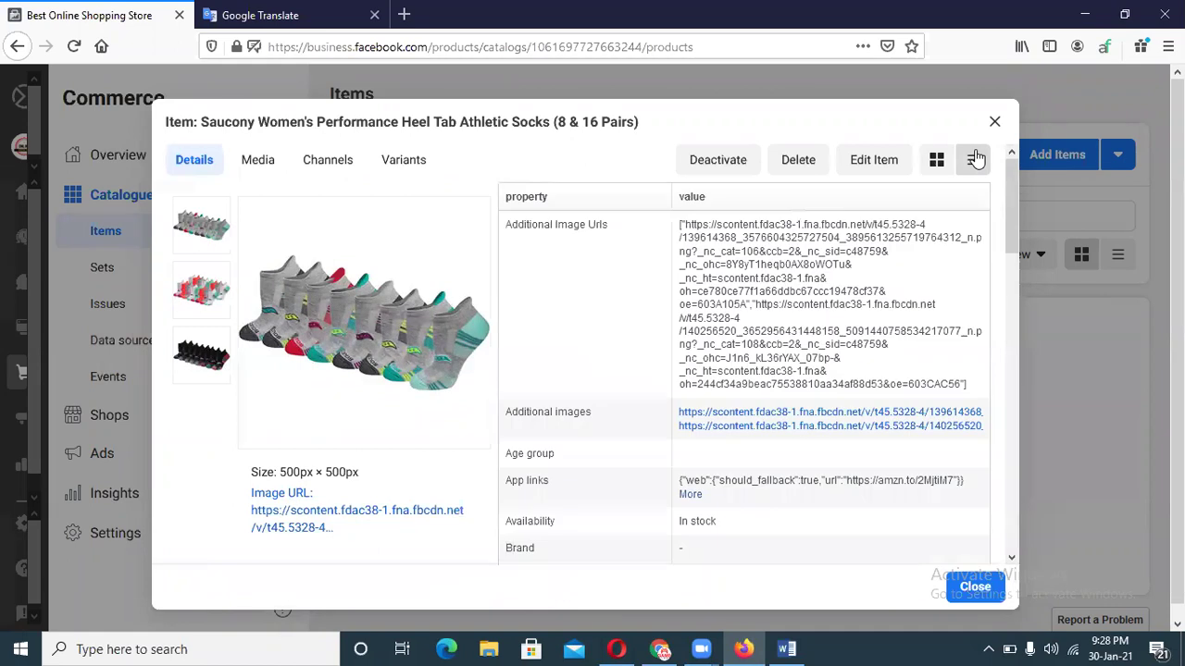
left_click(974, 589)
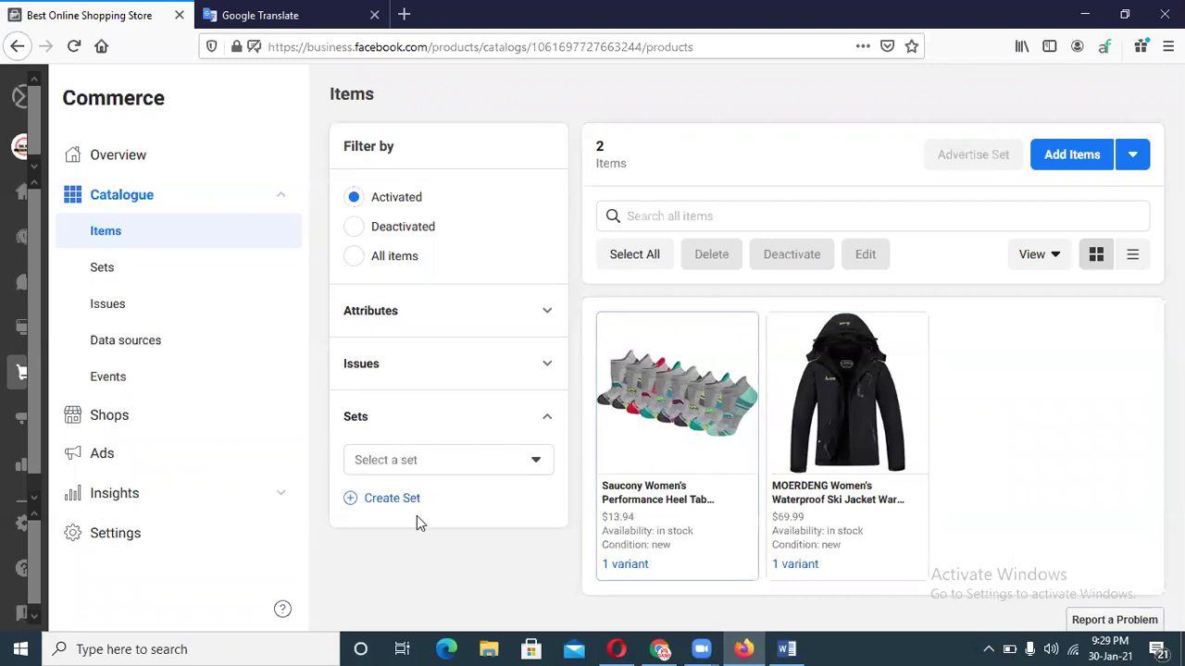
Open the browser's element inspector on the catalogue Items page and reload the page.
right_click(651, 429)
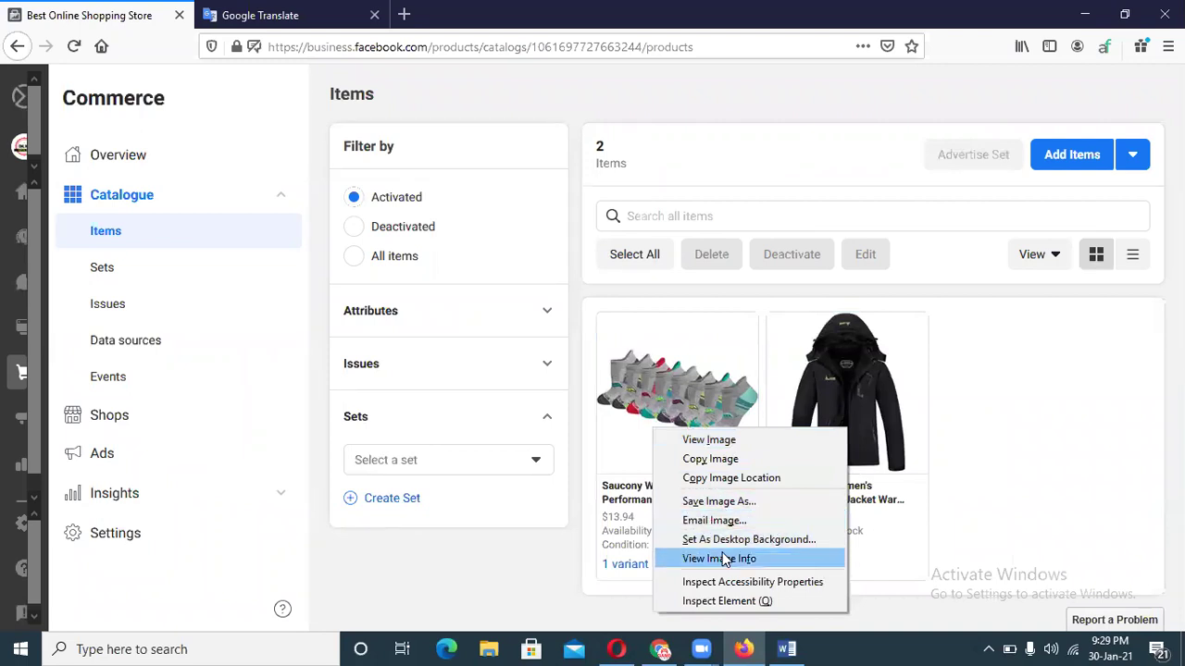
left_click(1037, 479)
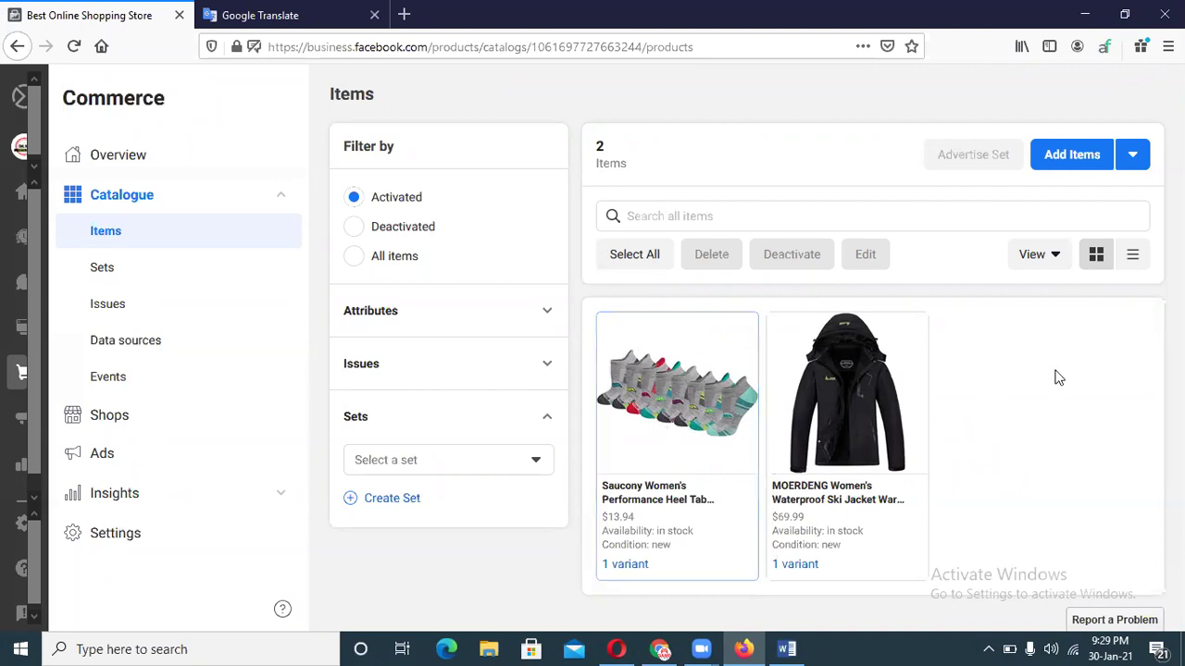
right_click(1079, 340)
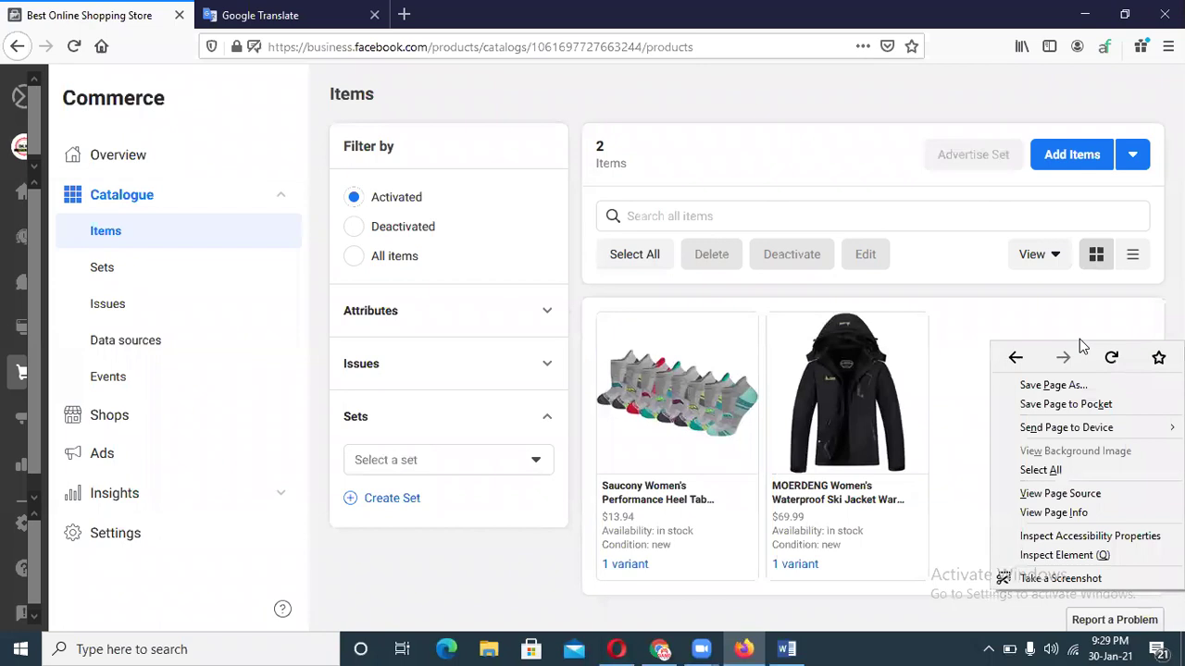
left_click(1052, 555)
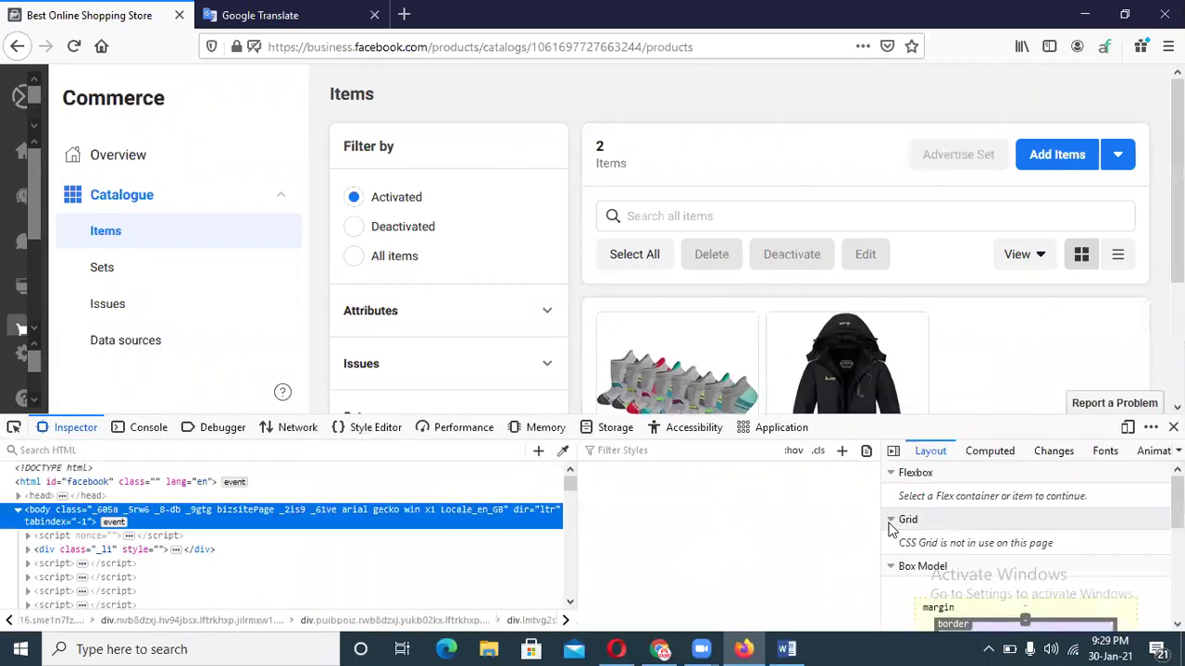
left_click(75, 47)
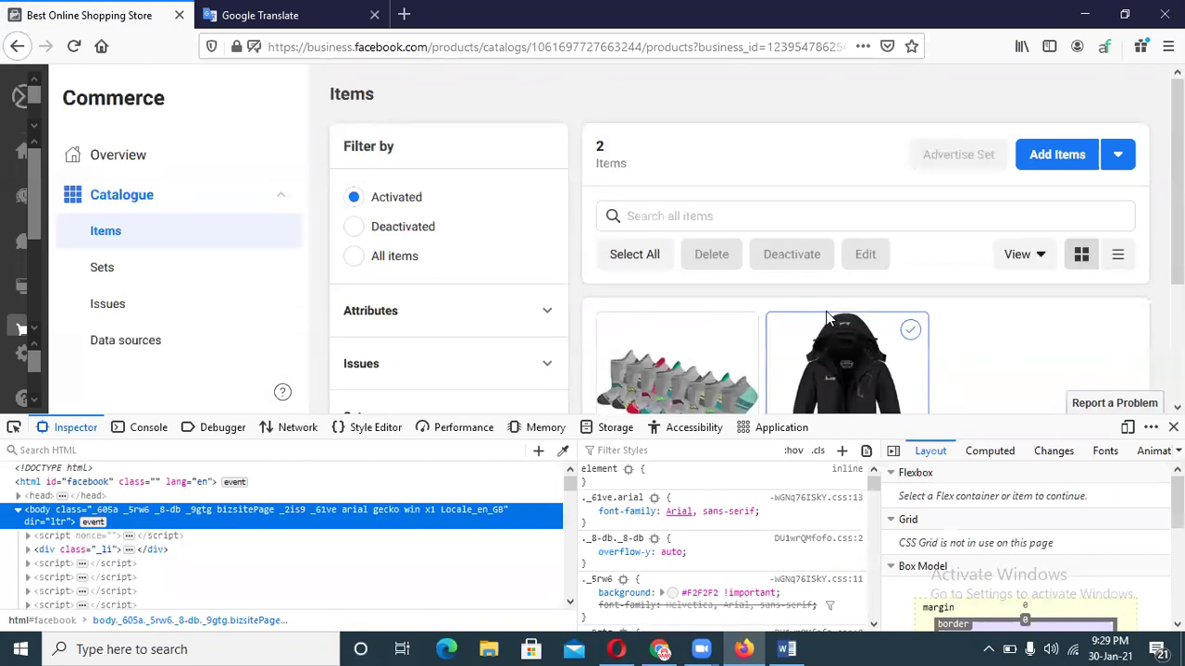
Review the Saucony socks item's details with the inspector open, and close the item.
scroll(693, 335, "down", 3)
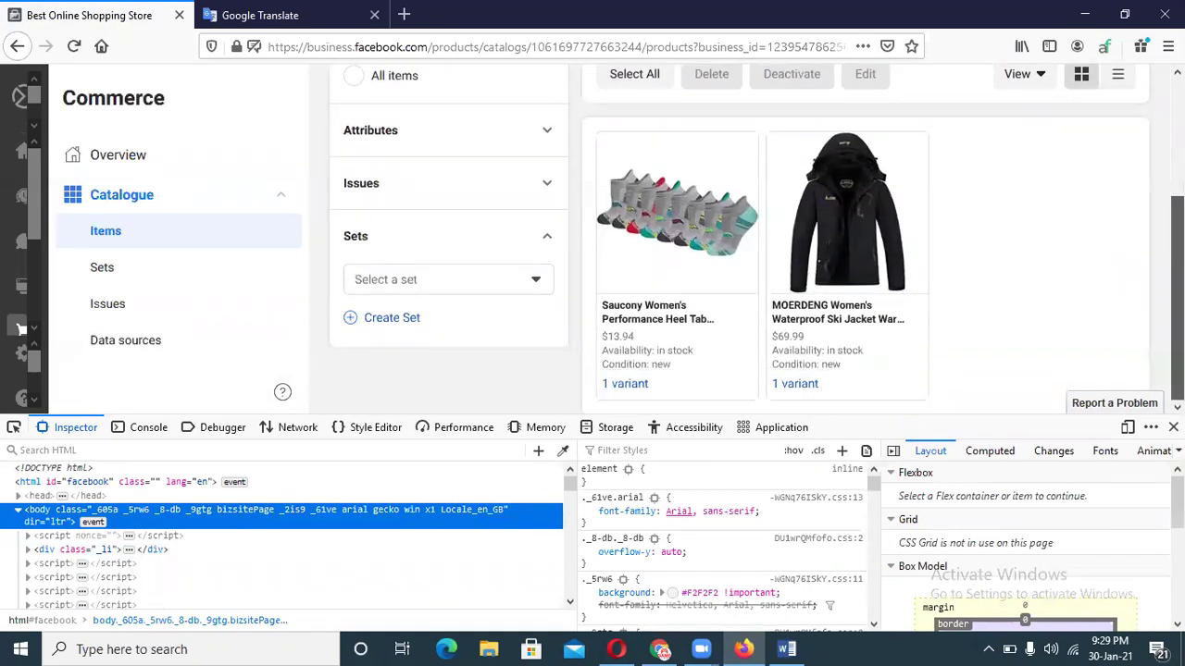
left_click(645, 329)
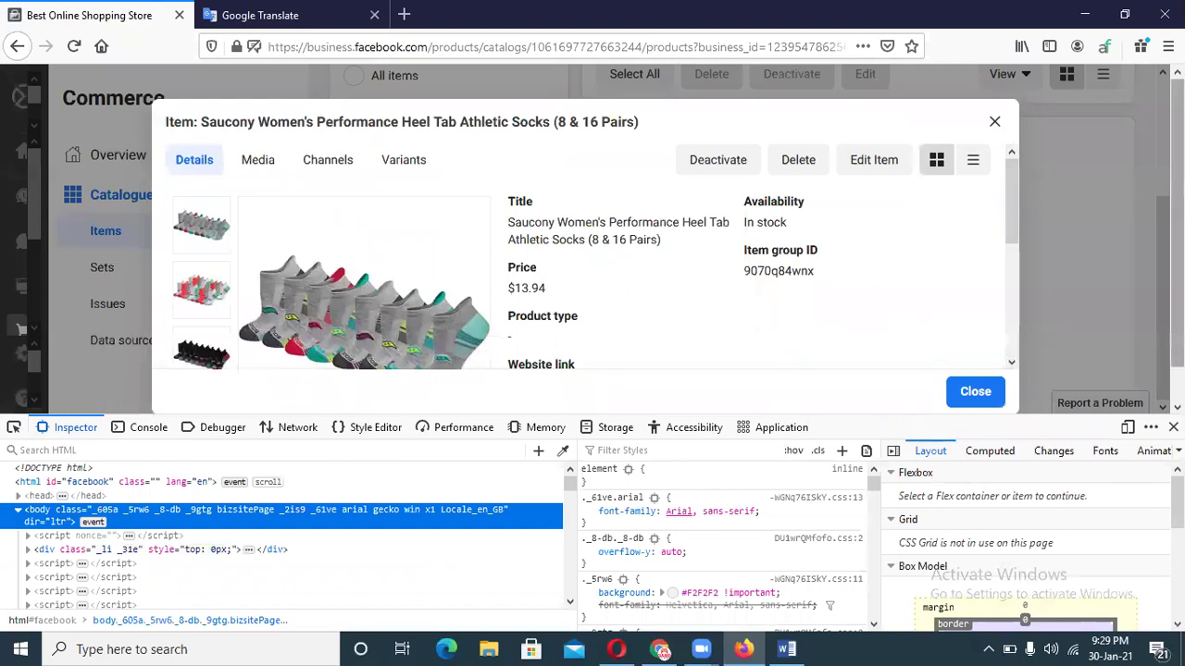
scroll(982, 144, "down", 1)
scroll(1002, 135, "down", 3)
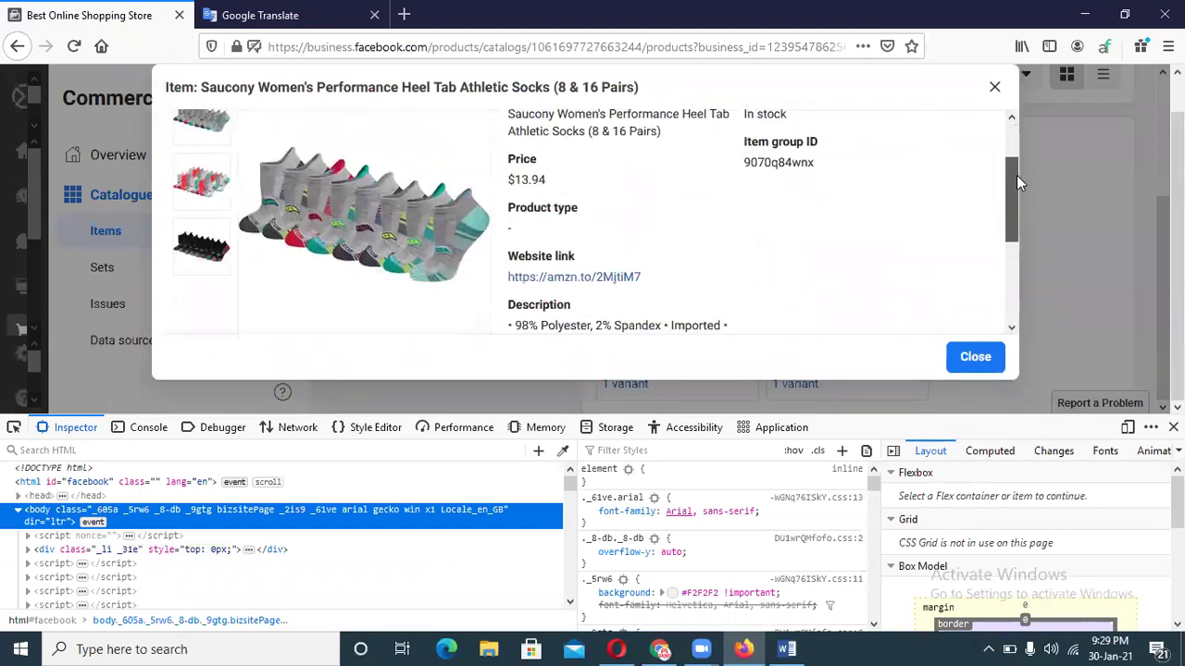
scroll(1011, 168, "up", 1)
scroll(1012, 168, "up", 3)
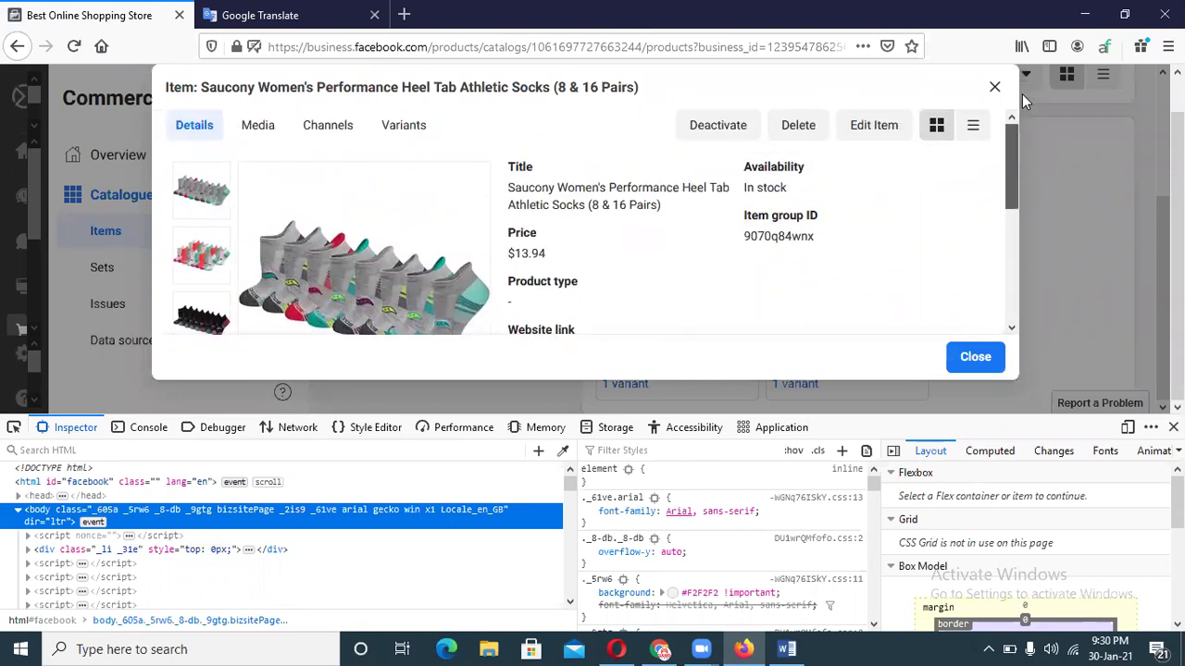
left_click(994, 86)
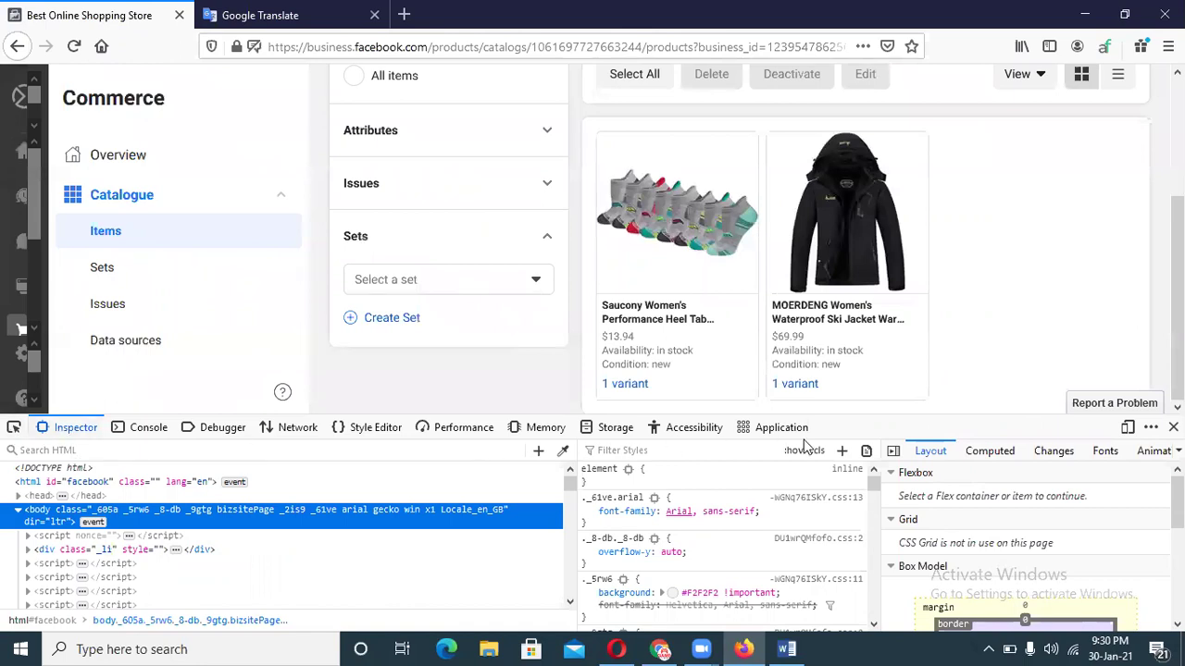
Switch the page to Responsive Design Mode and view the catalogue's Items section in the mobile-sized preview.
left_click(1127, 428)
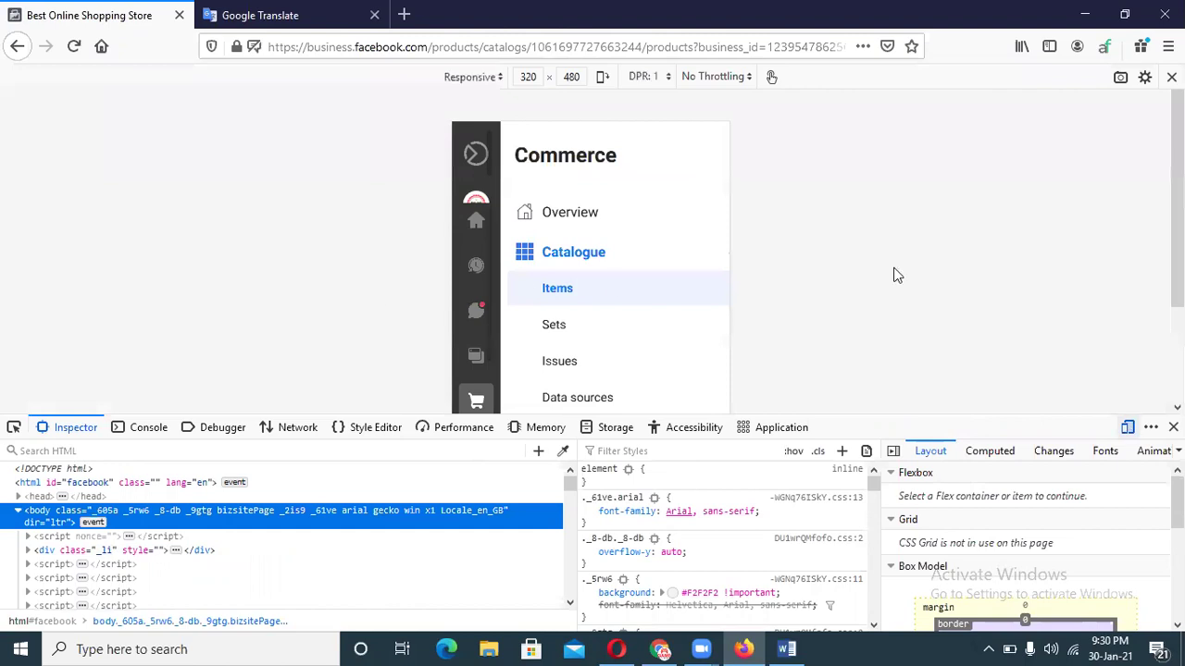
scroll(814, 250, "down", 3)
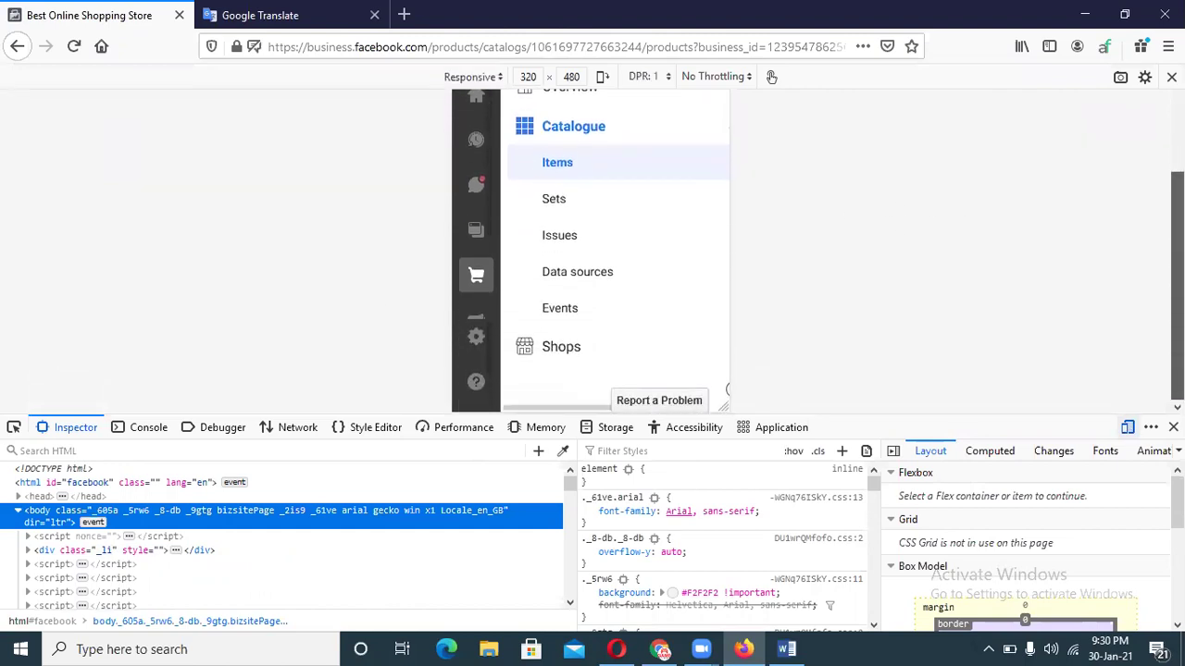
scroll(814, 250, "up", 3)
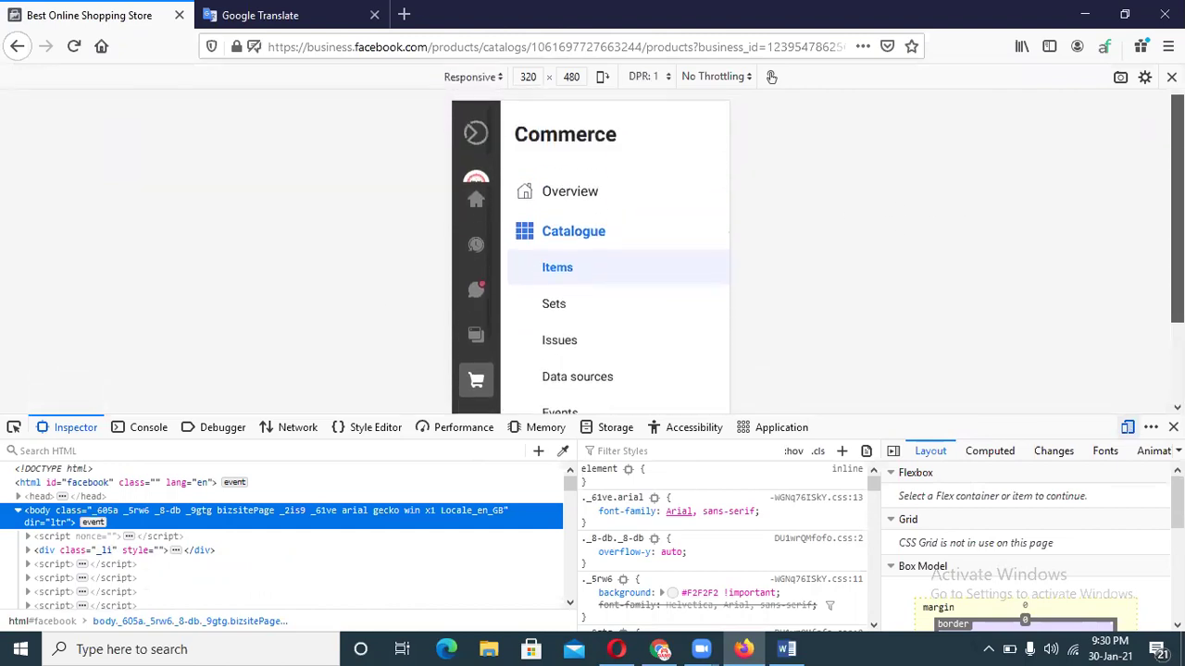
left_click(566, 240)
left_click(571, 243)
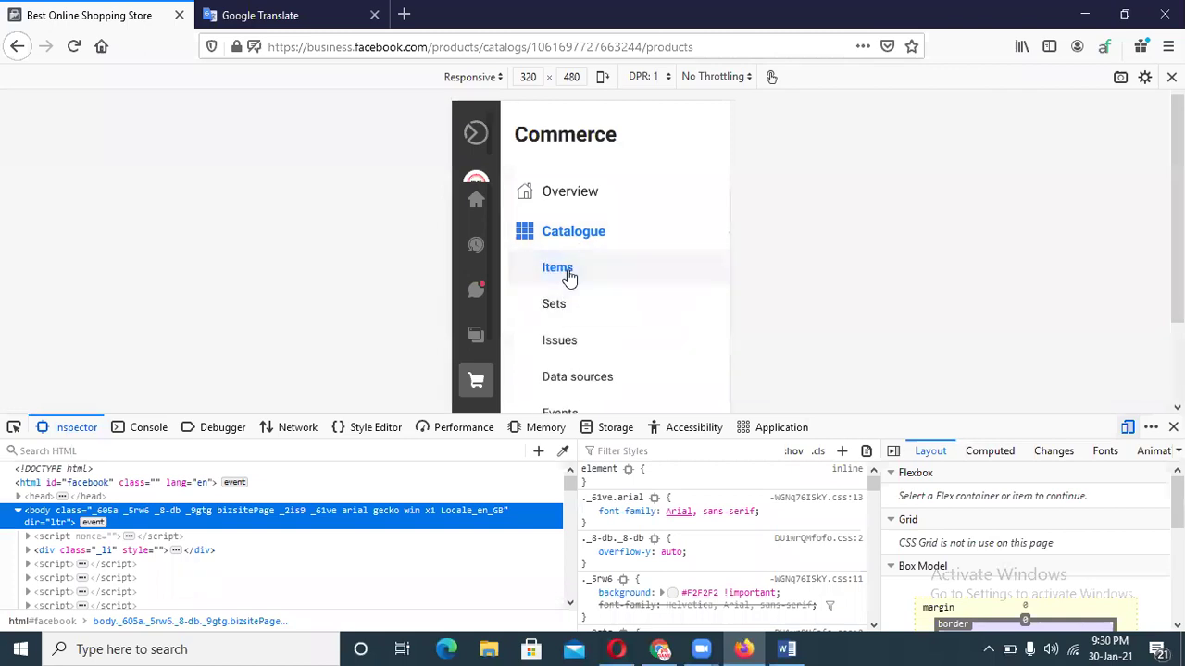
scroll(700, 257, "down", 2)
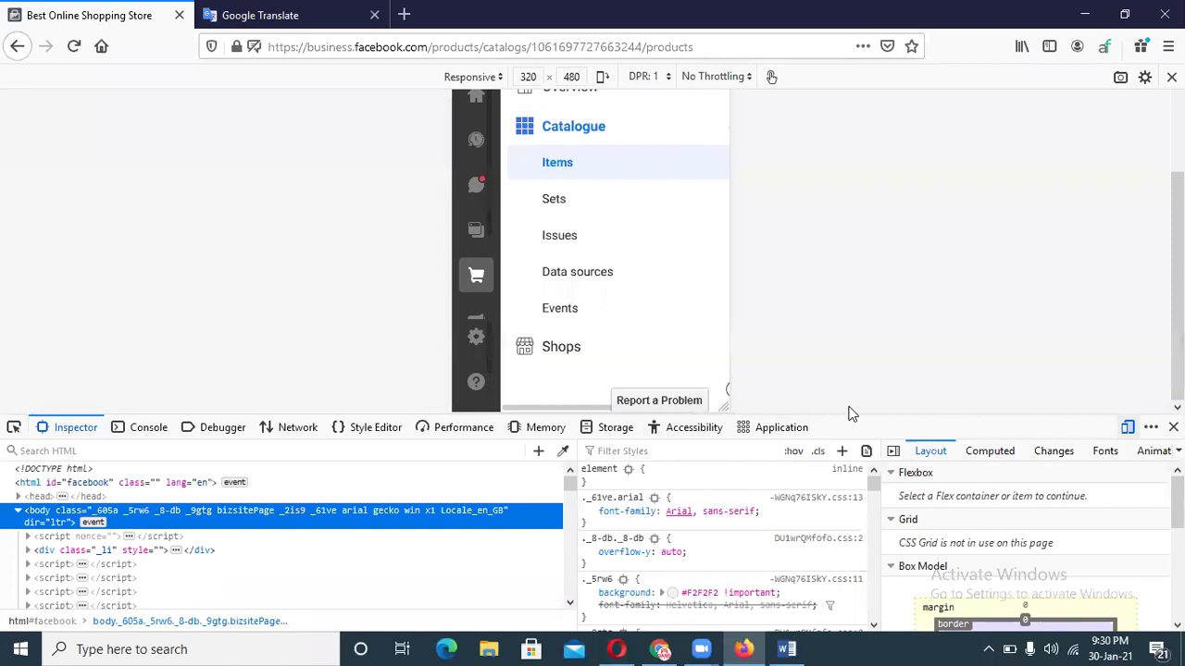
Widen the responsive preview to about 1260 pixels so the item cards show beside the filters.
left_click_drag(729, 394, 900, 394)
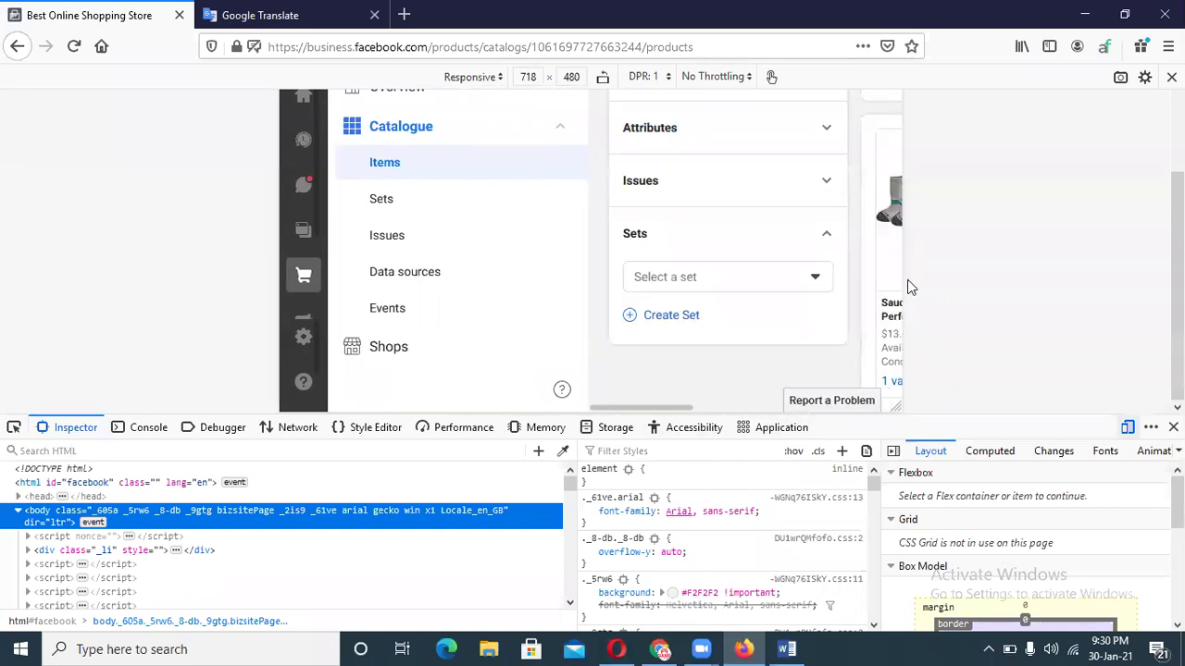
left_click_drag(902, 282, 1162, 270)
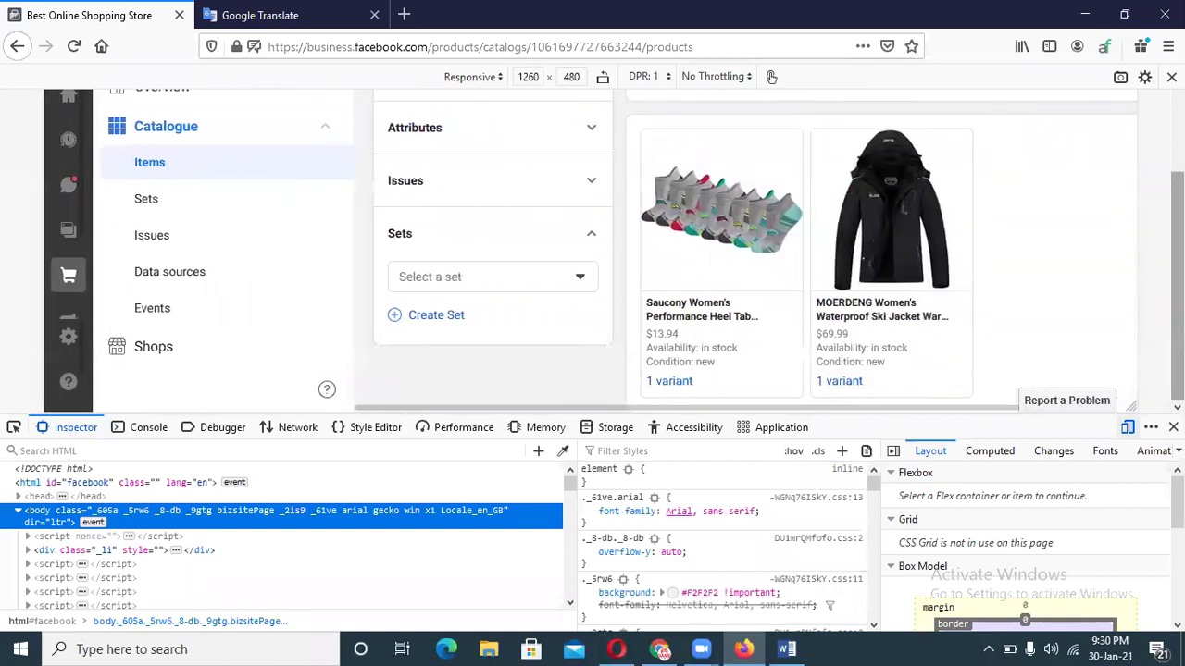
scroll(595, 321, "up", 2)
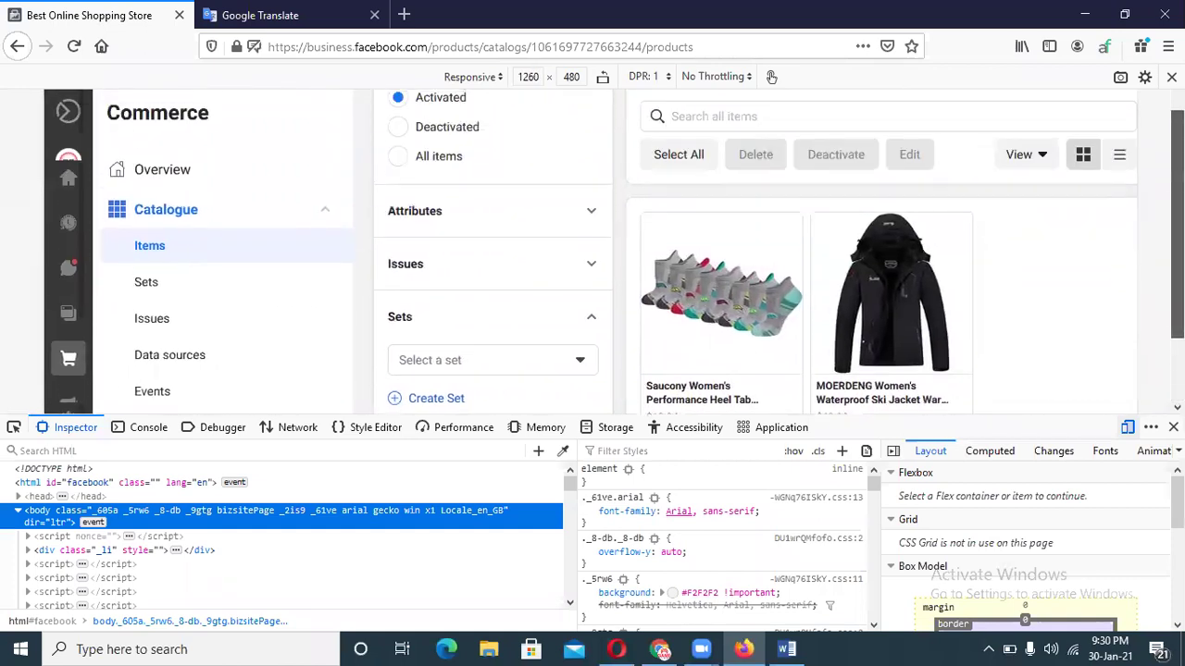
Review the Saucony socks item's details and full property list in the widened preview, and close the item.
left_click(723, 312)
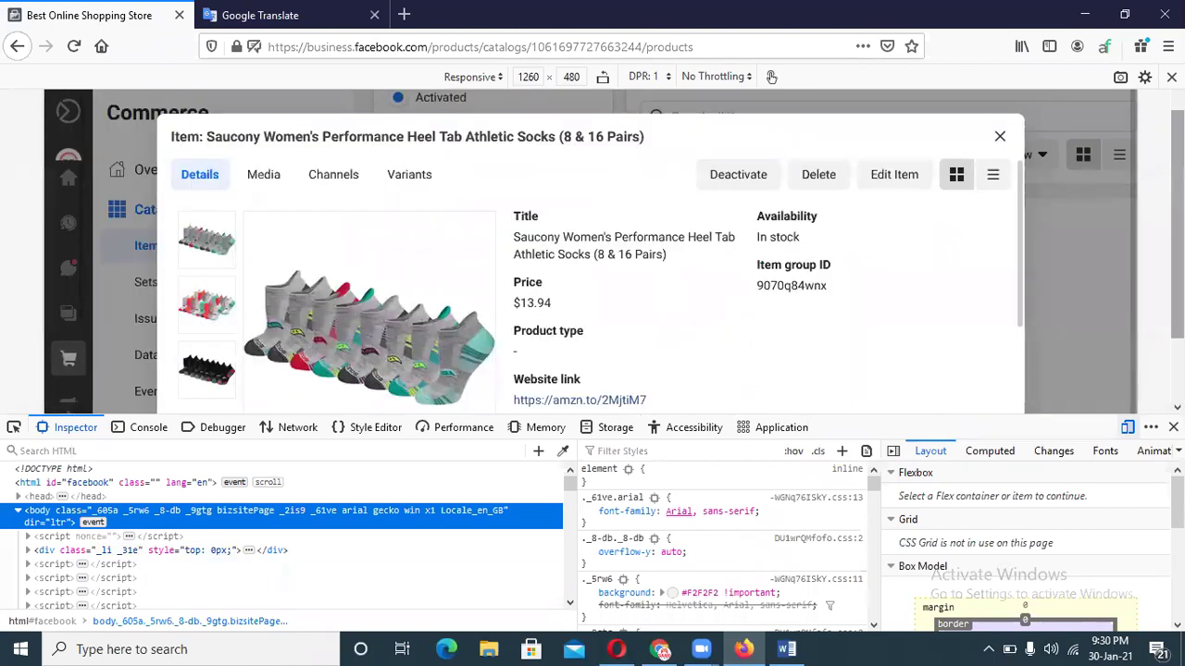
scroll(709, 308, "down", 2)
scroll(593, 250, "up", 2)
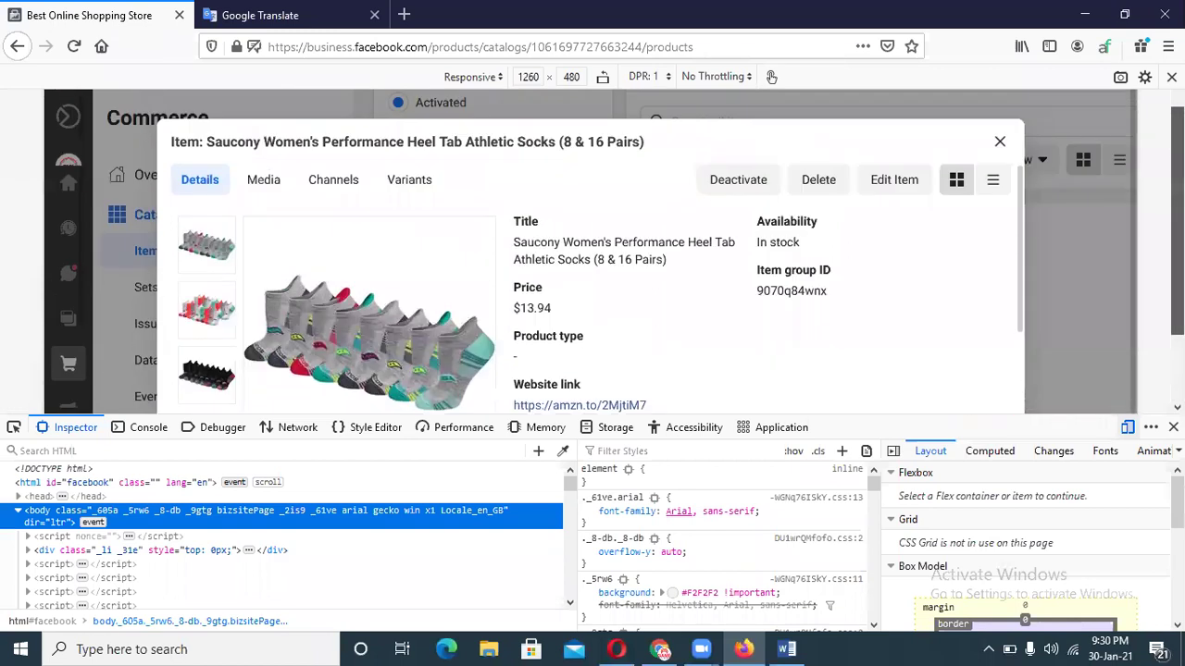
scroll(592, 250, "down", 1)
scroll(1041, 214, "down", 1)
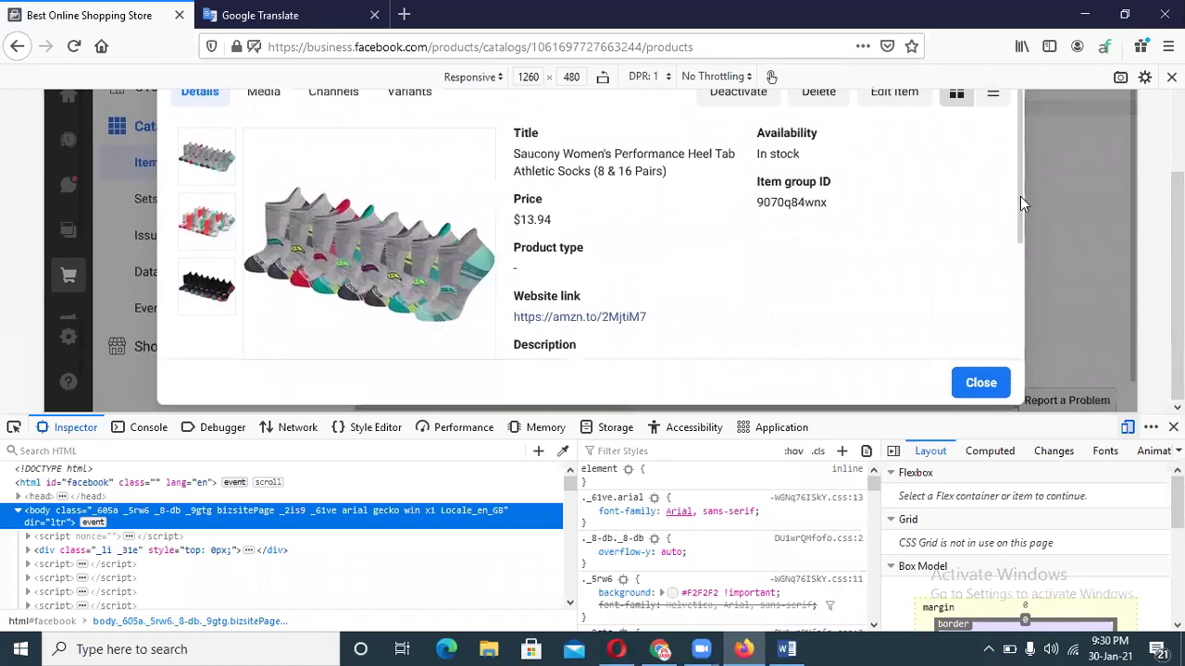
scroll(1021, 241, "down", 4)
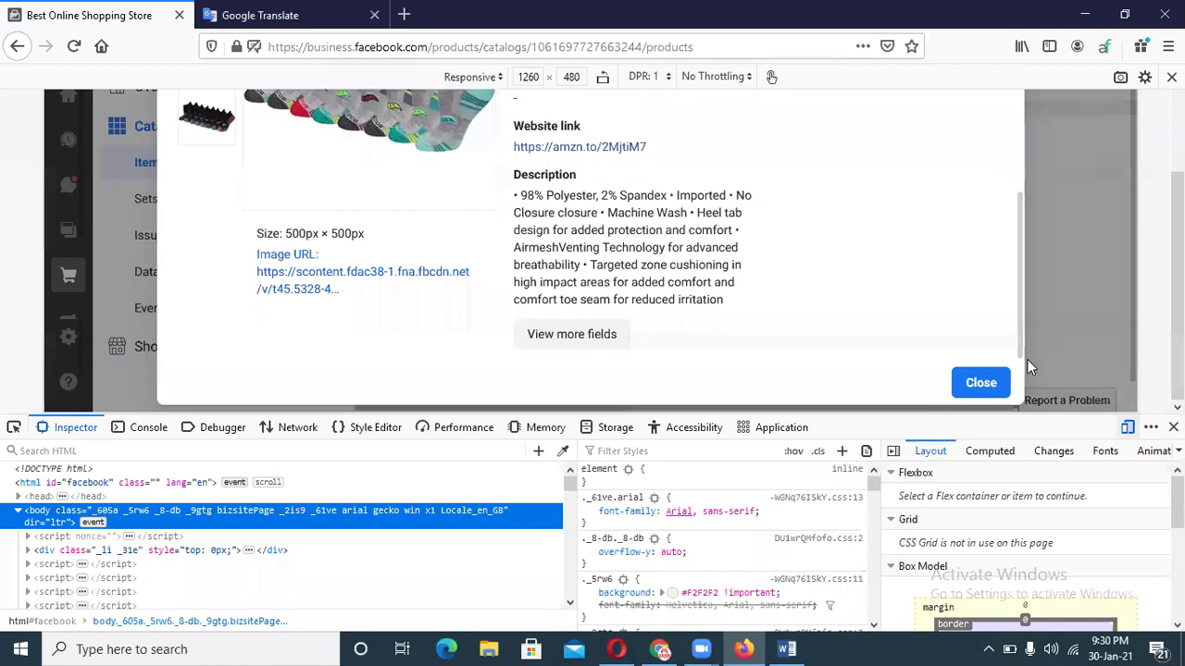
left_click(574, 334)
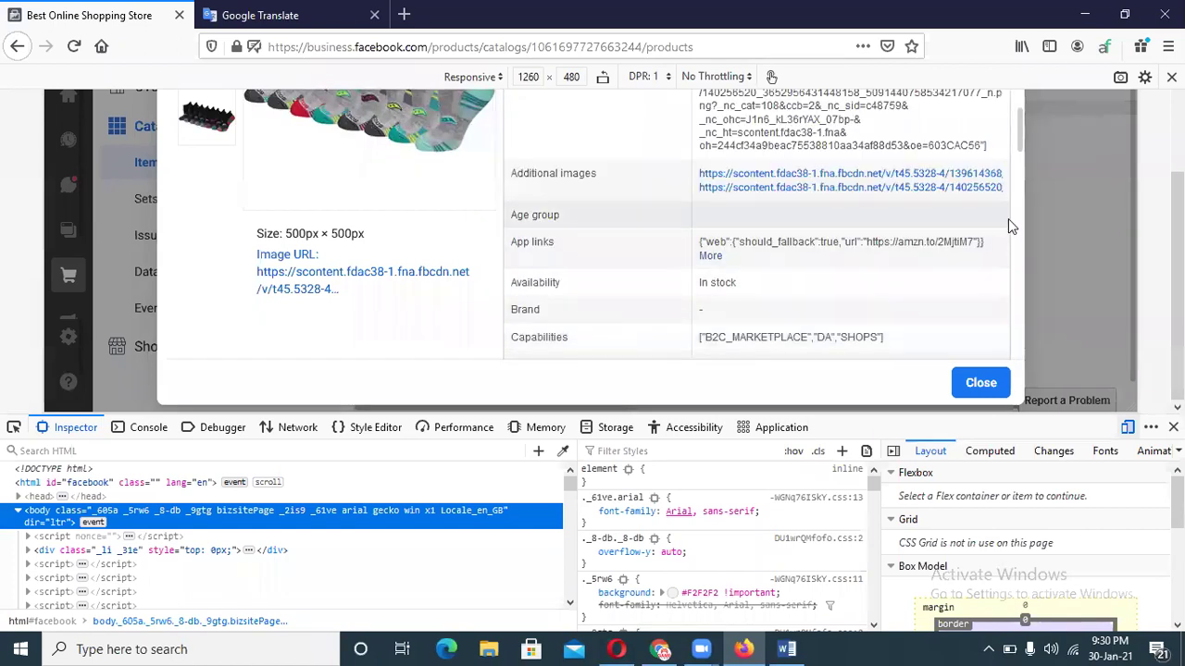
left_click_drag(1021, 135, 1020, 92)
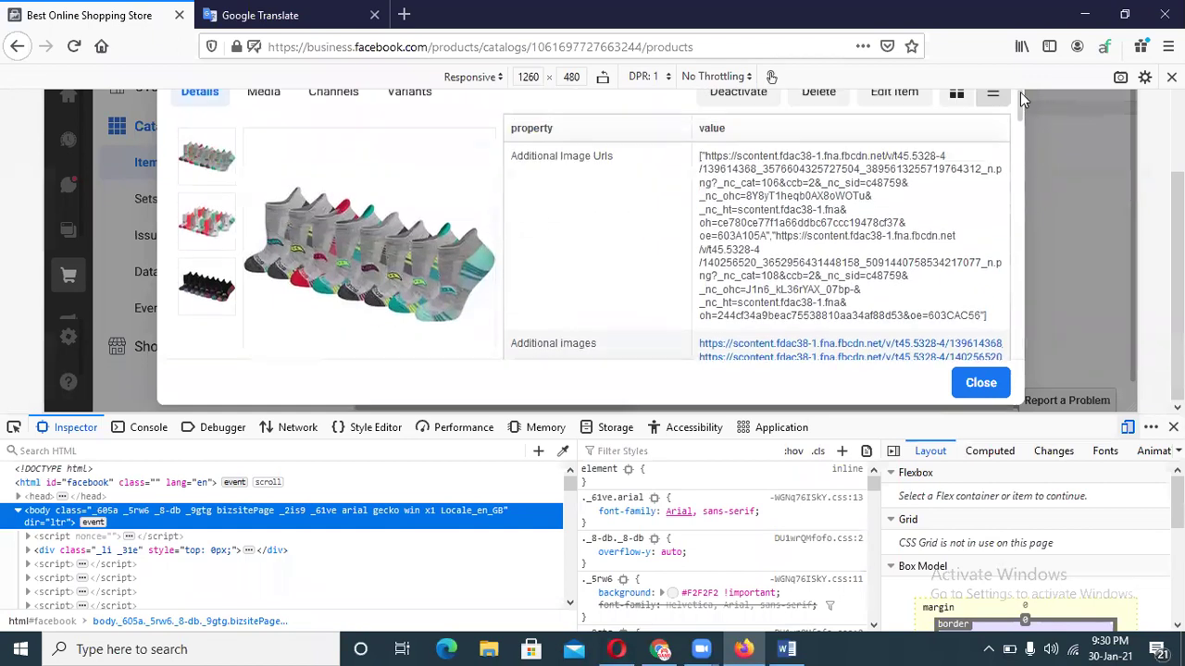
scroll(1000, 148, "up", 2)
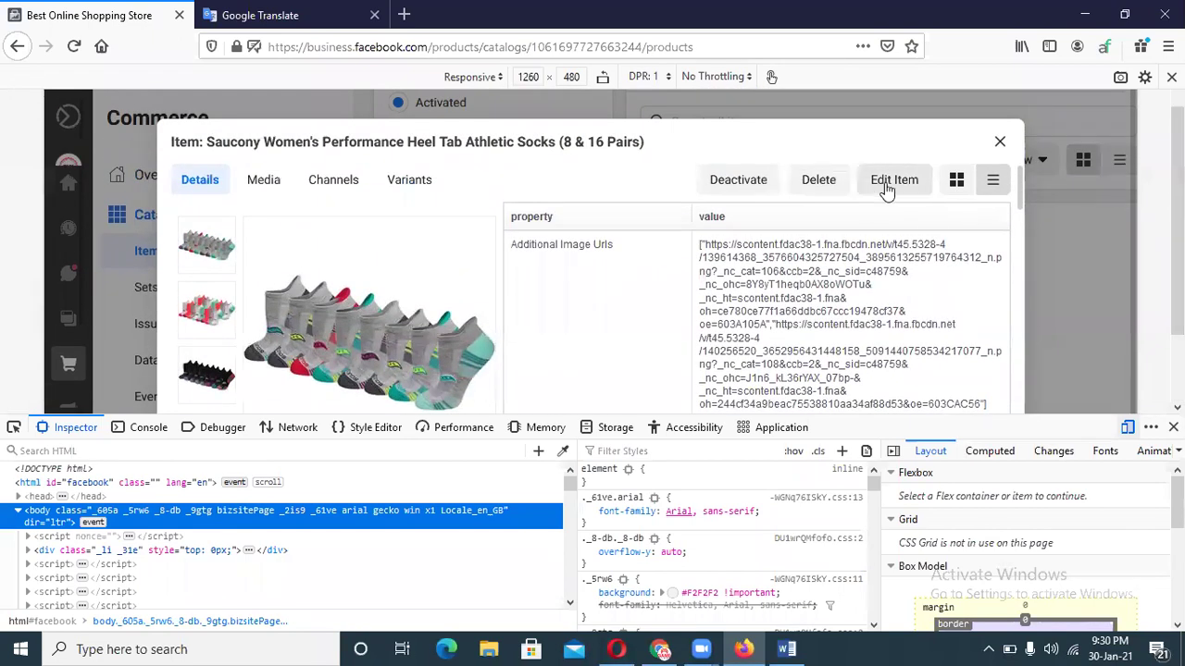
left_click(996, 142)
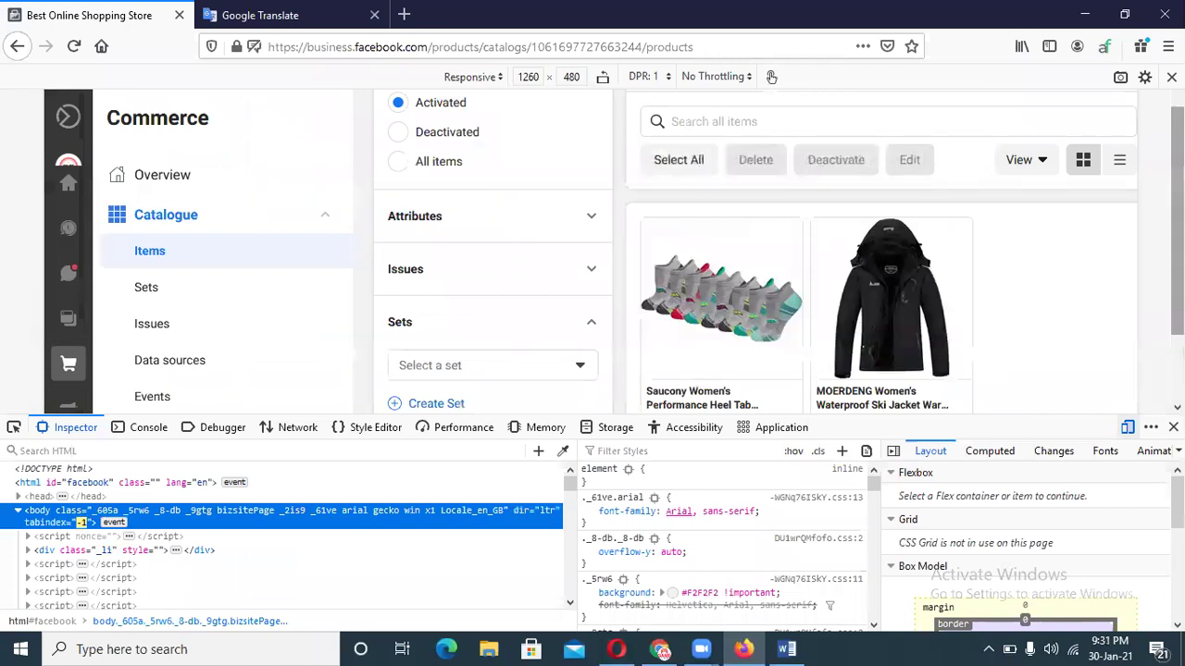
Look through the catalogue's Data sources and Events sections, and return to Items.
scroll(996, 142, "down", 2)
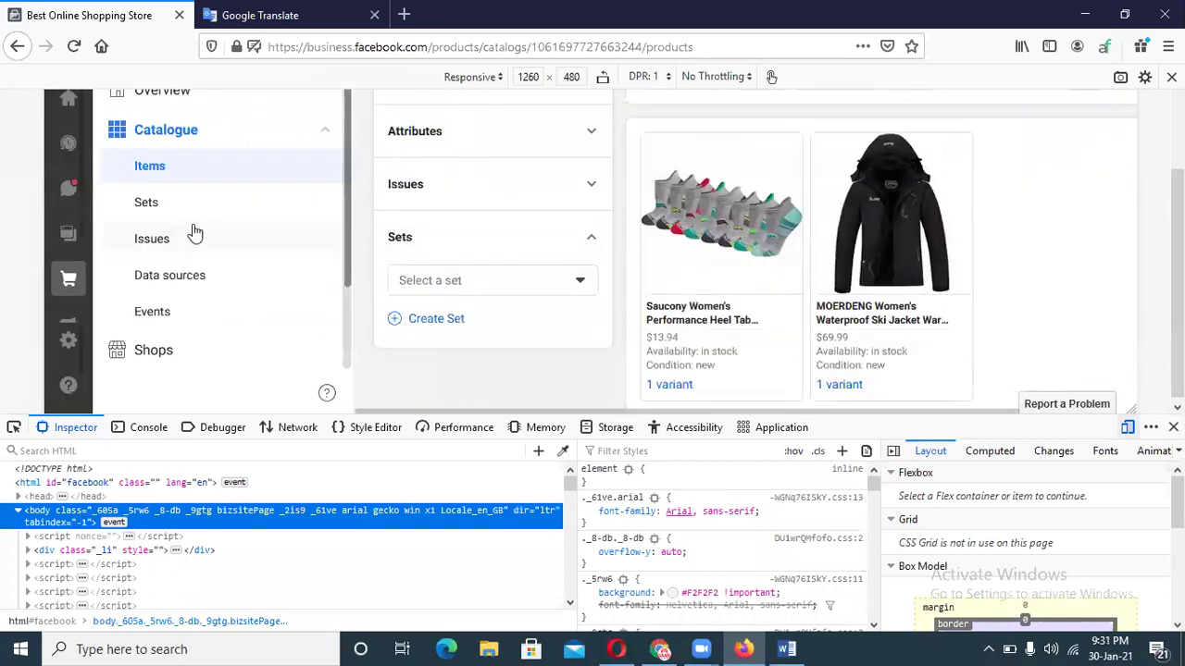
left_click(195, 277)
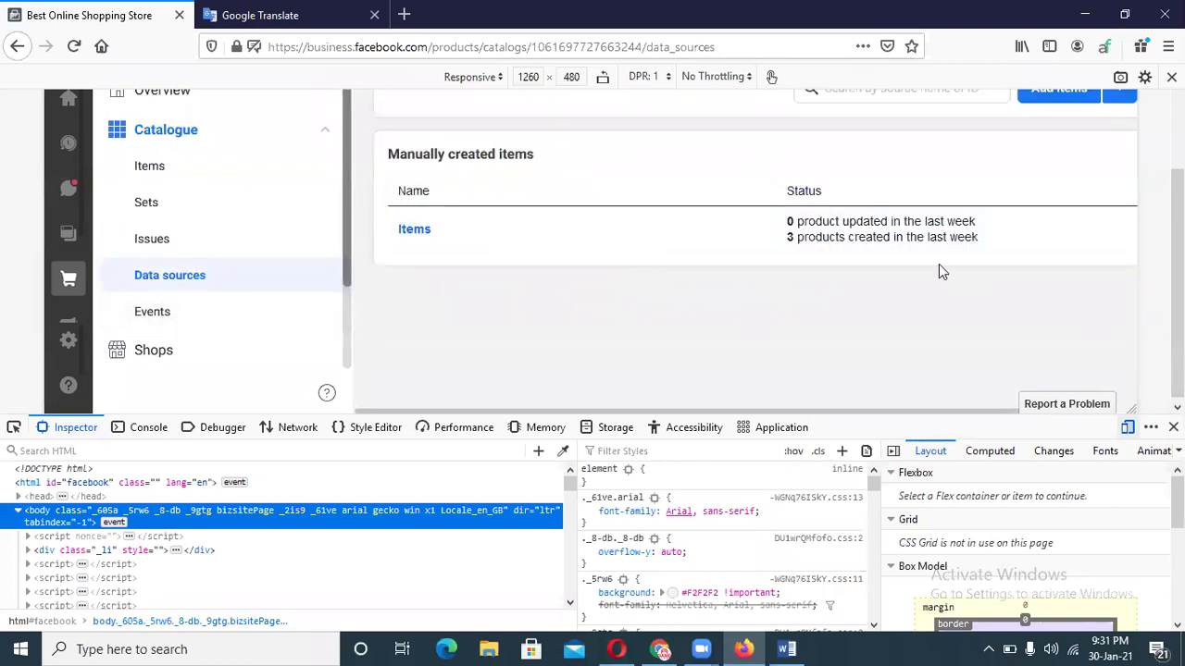
left_click(213, 324)
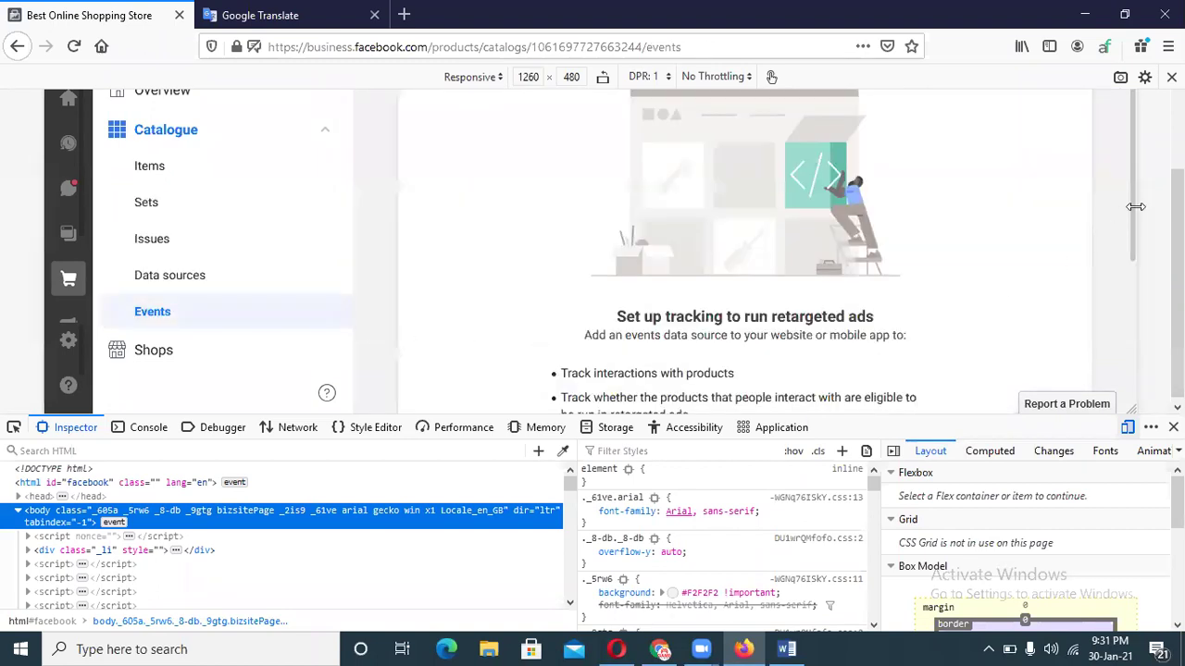
scroll(1133, 212, "down", 4)
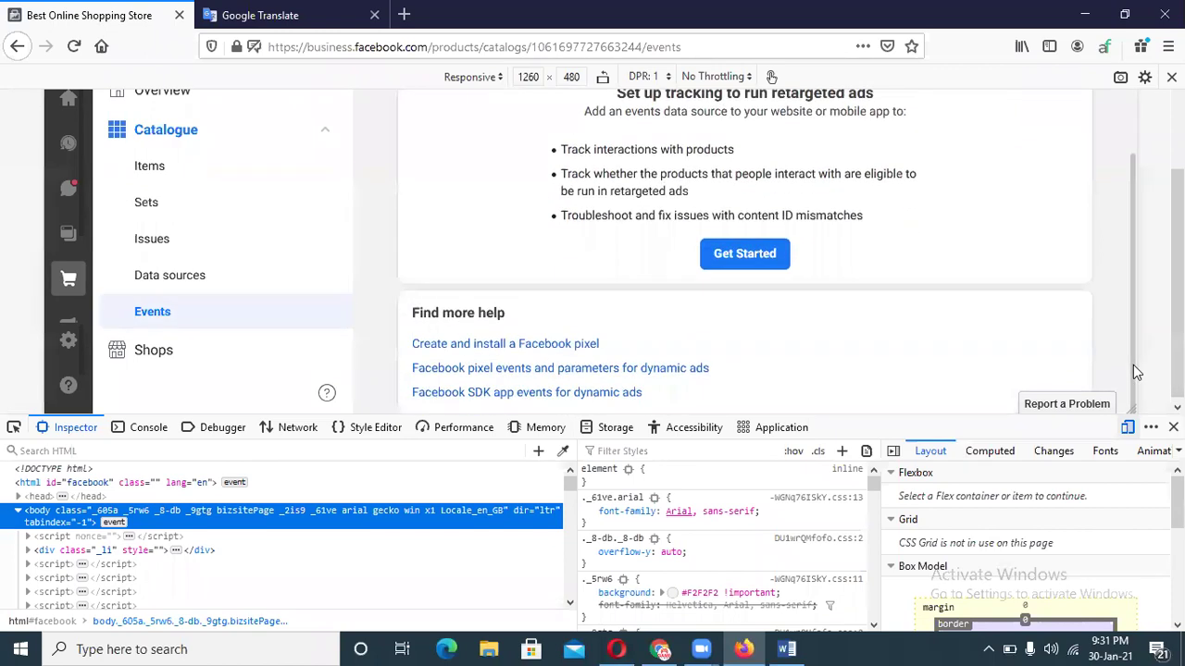
scroll(1137, 372, "up", 4)
left_click(146, 167)
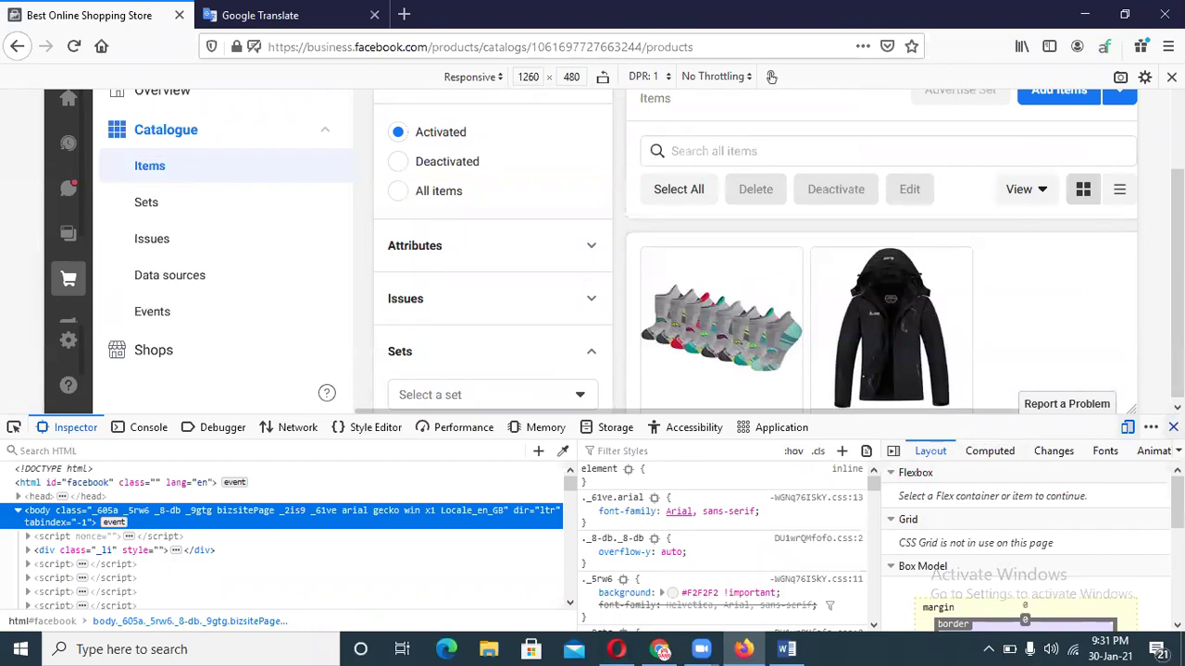
Close the element inspector, reload the Items page and leave Responsive Design Mode.
key("F12")
left_click(74, 48)
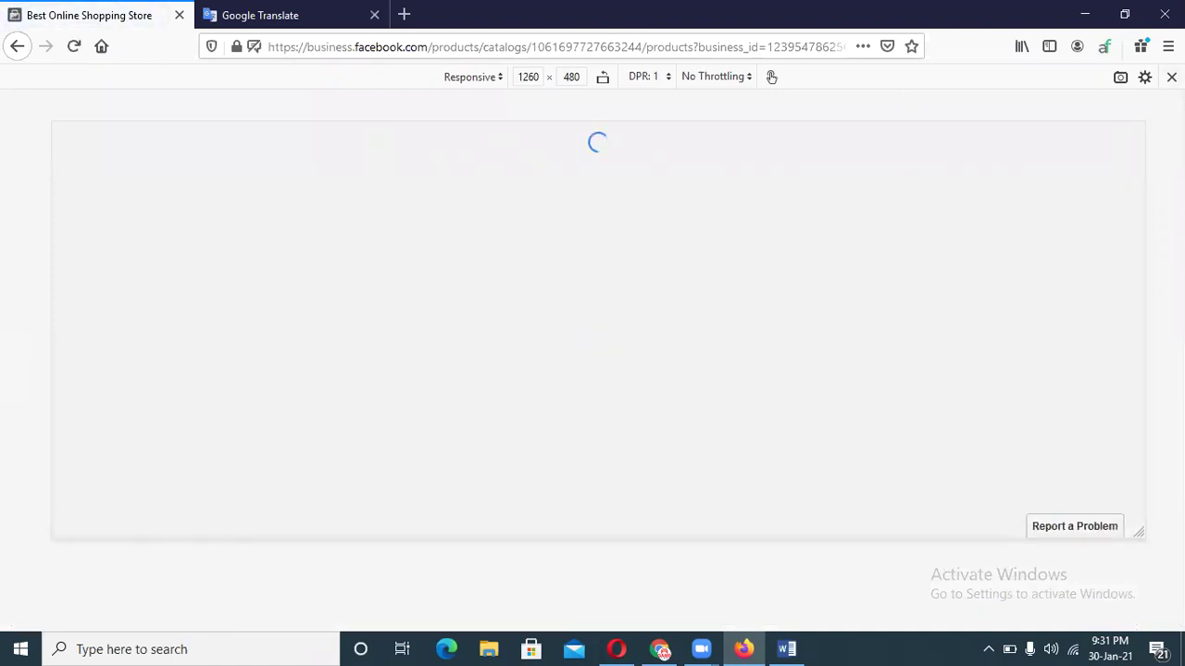
key("ctrl+shift+m")
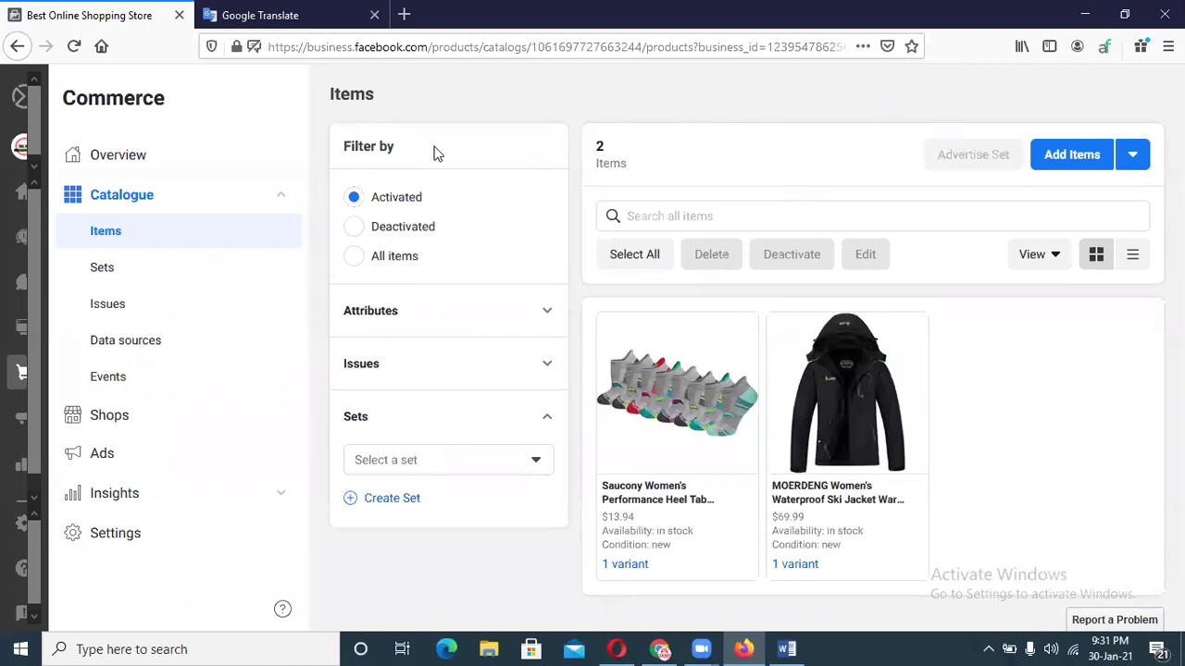
Review the Commerce Overview page, and go back through the previously visited catalogue pages to Items.
left_click(90, 157)
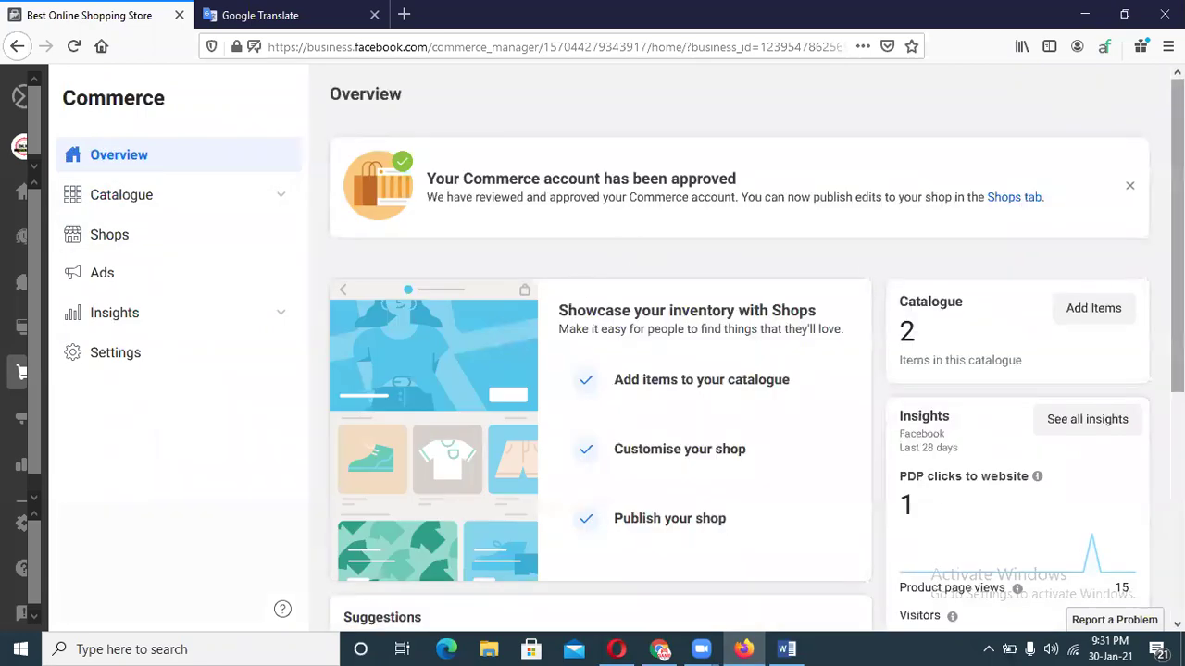
scroll(601, 352, "down", 4)
scroll(764, 305, "up", 4)
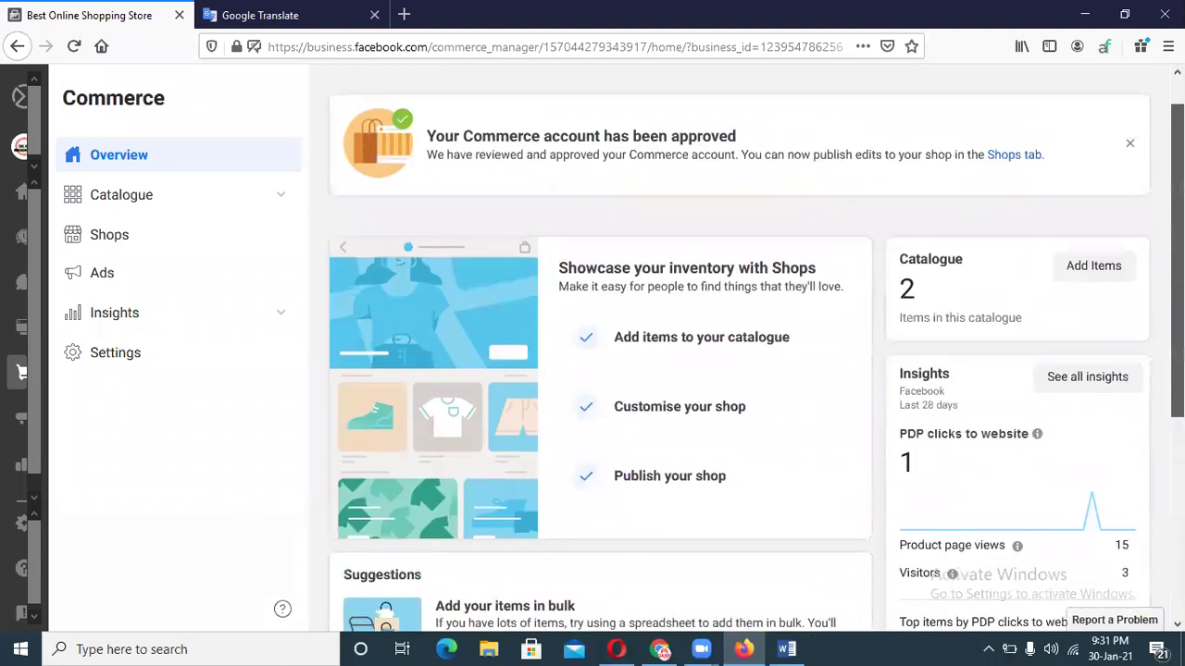
left_click(17, 46)
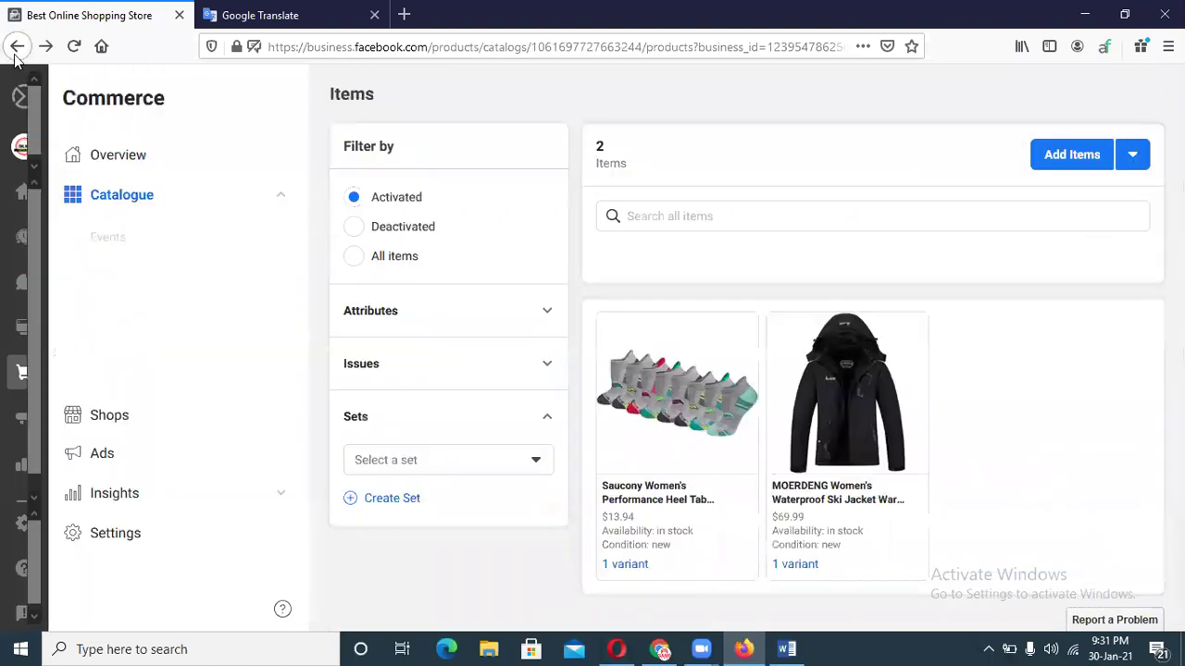
left_click(17, 45)
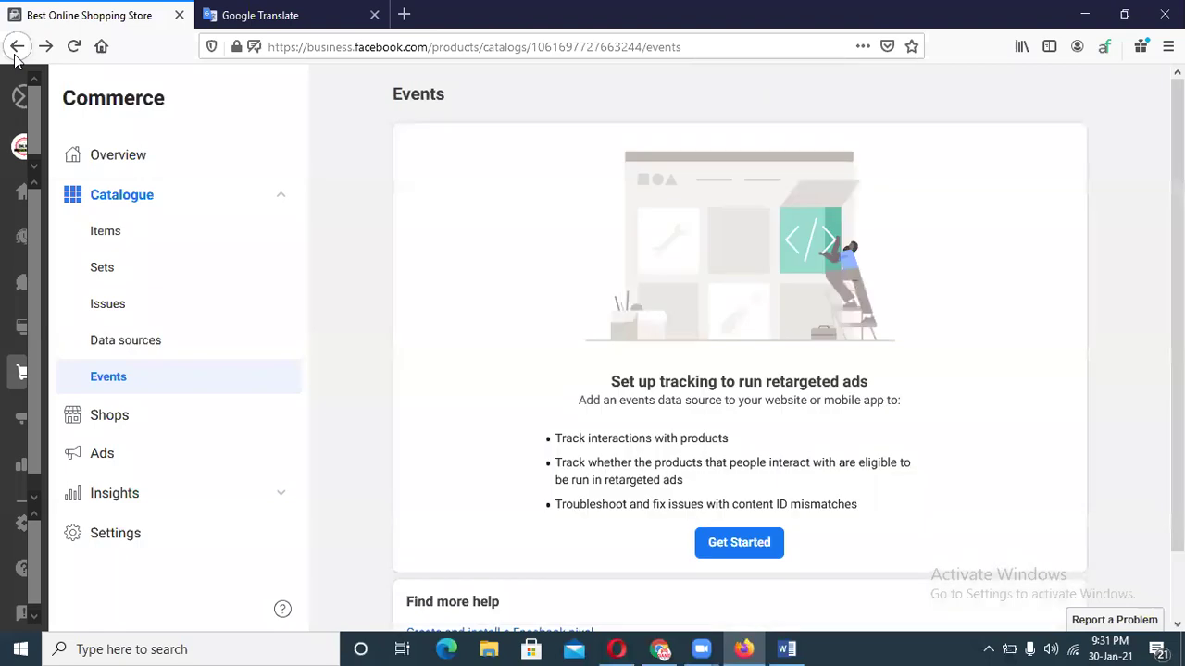
left_click(16, 56)
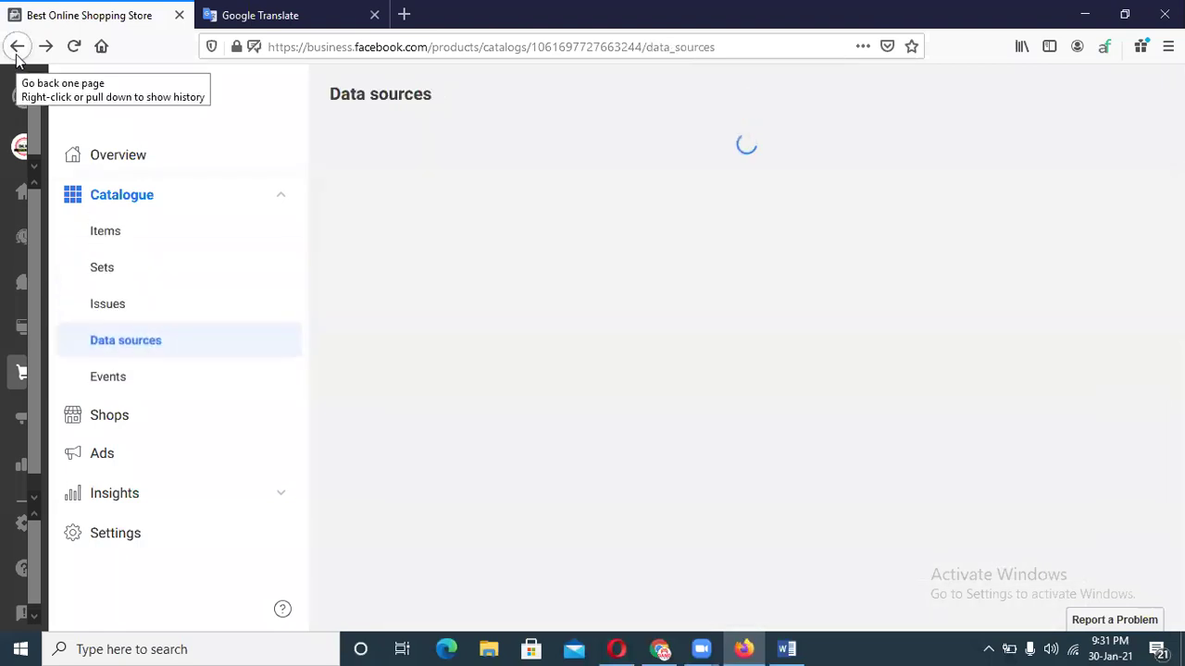
left_click(15, 54)
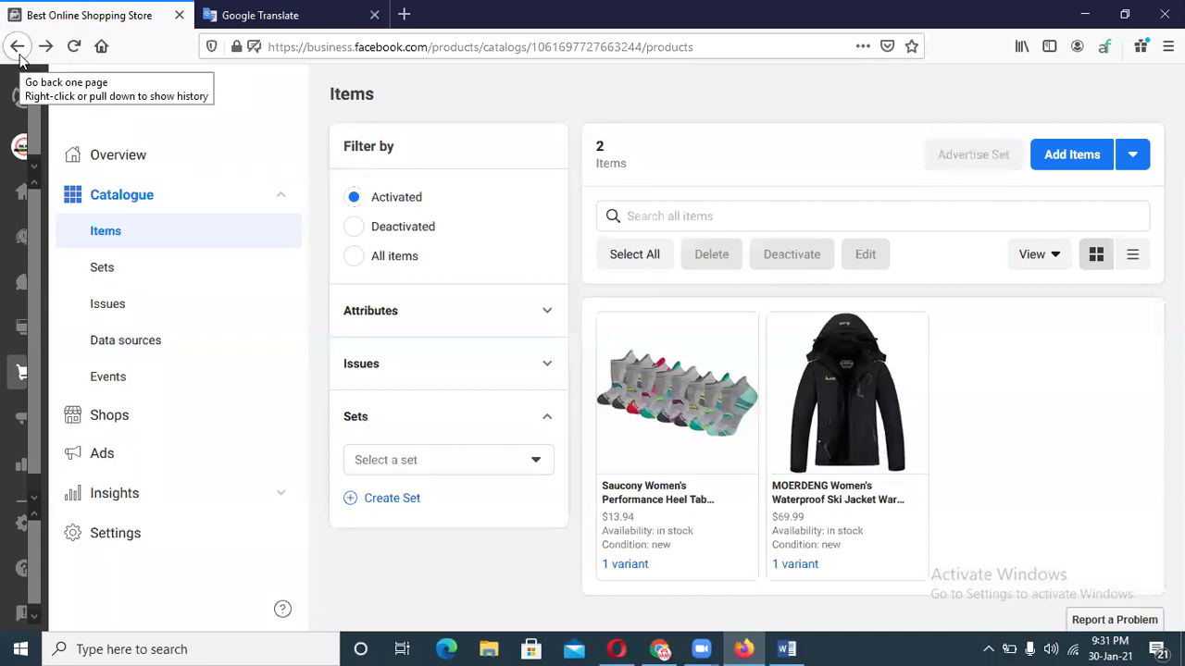
left_click(17, 48)
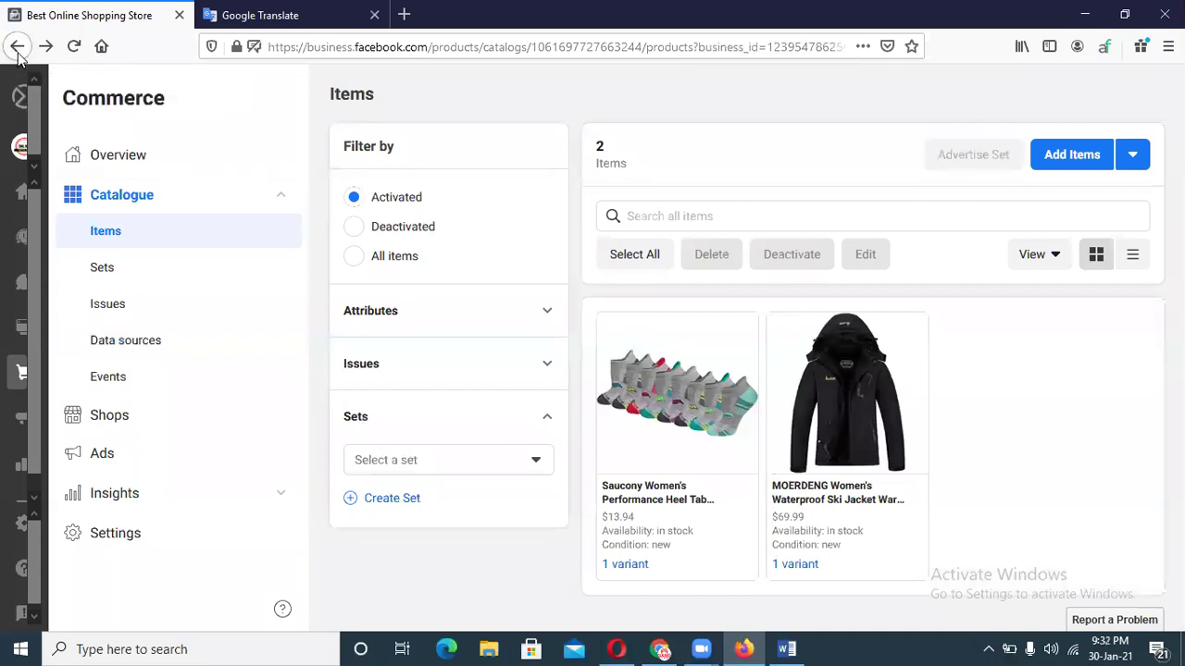
Go to the Facebook home page, open the Best Online Shopping Store page and preview its shop.
left_click(366, 53)
left_click(356, 86)
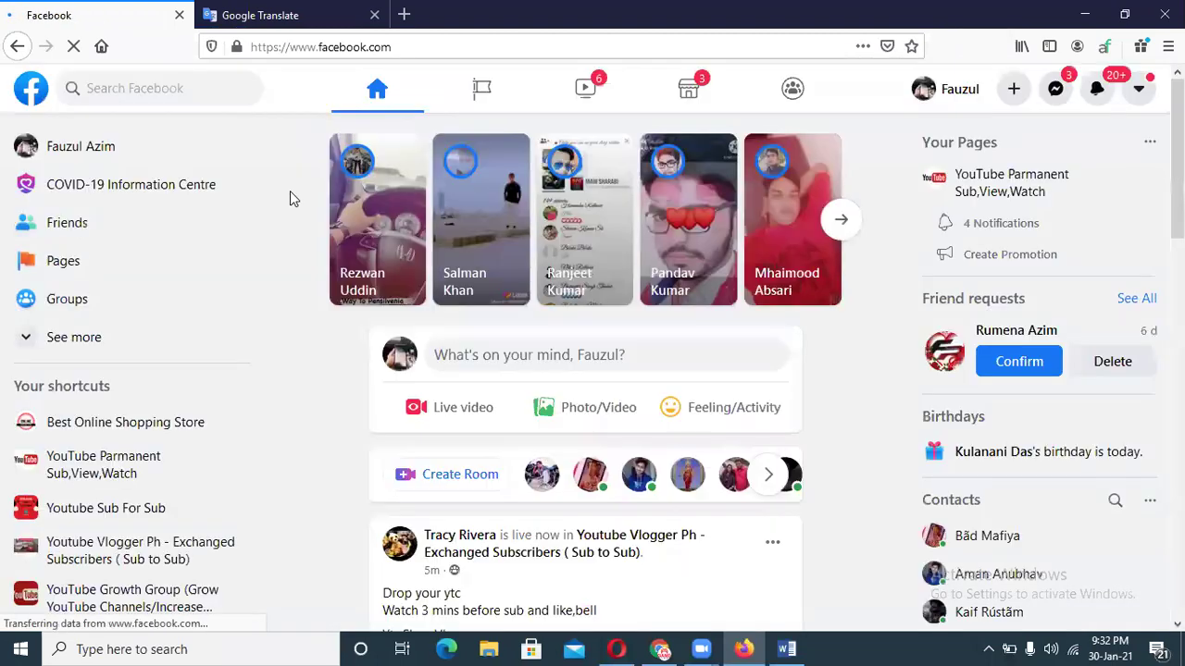
left_click(50, 261)
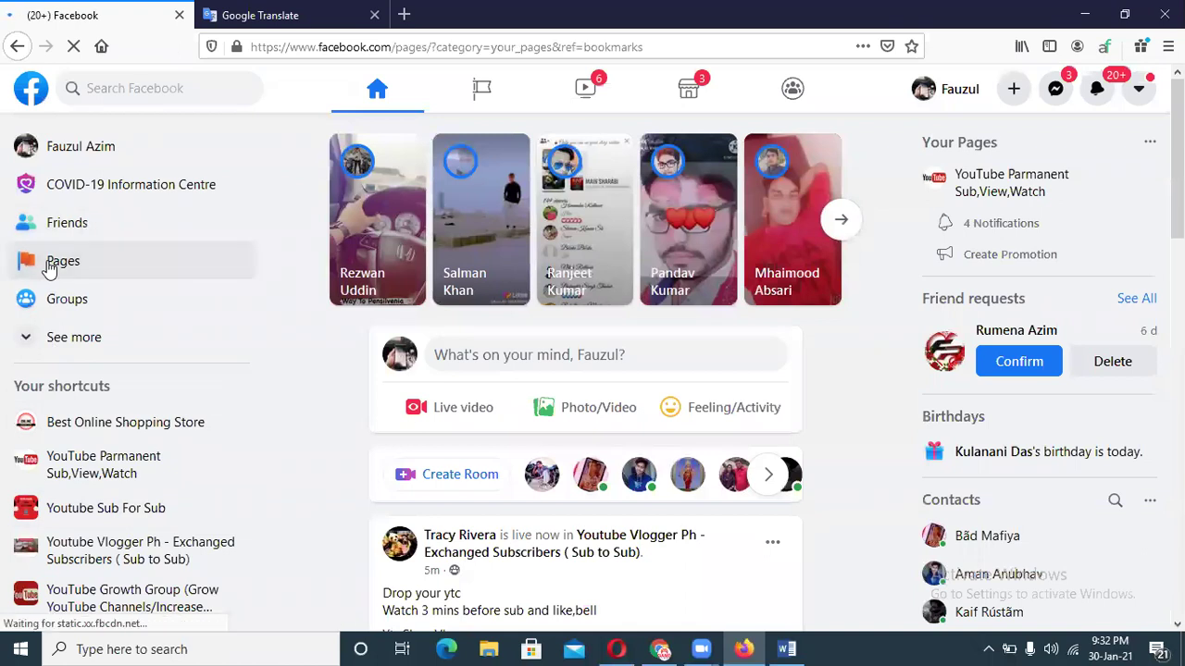
left_click(563, 313)
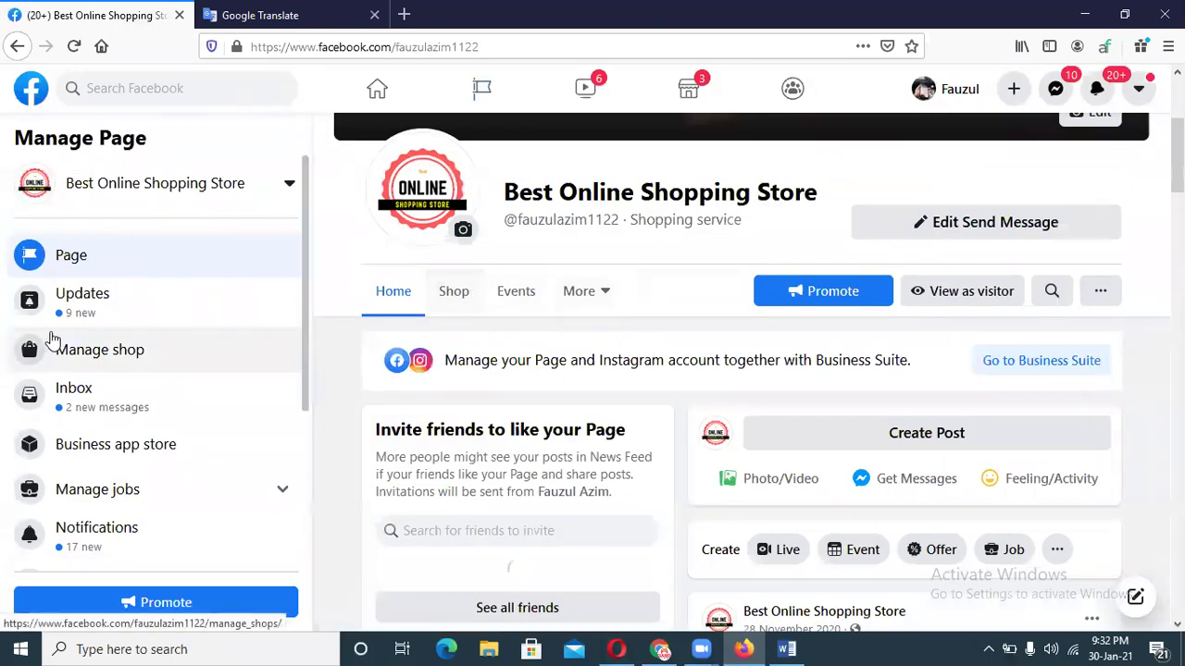
left_click(90, 357)
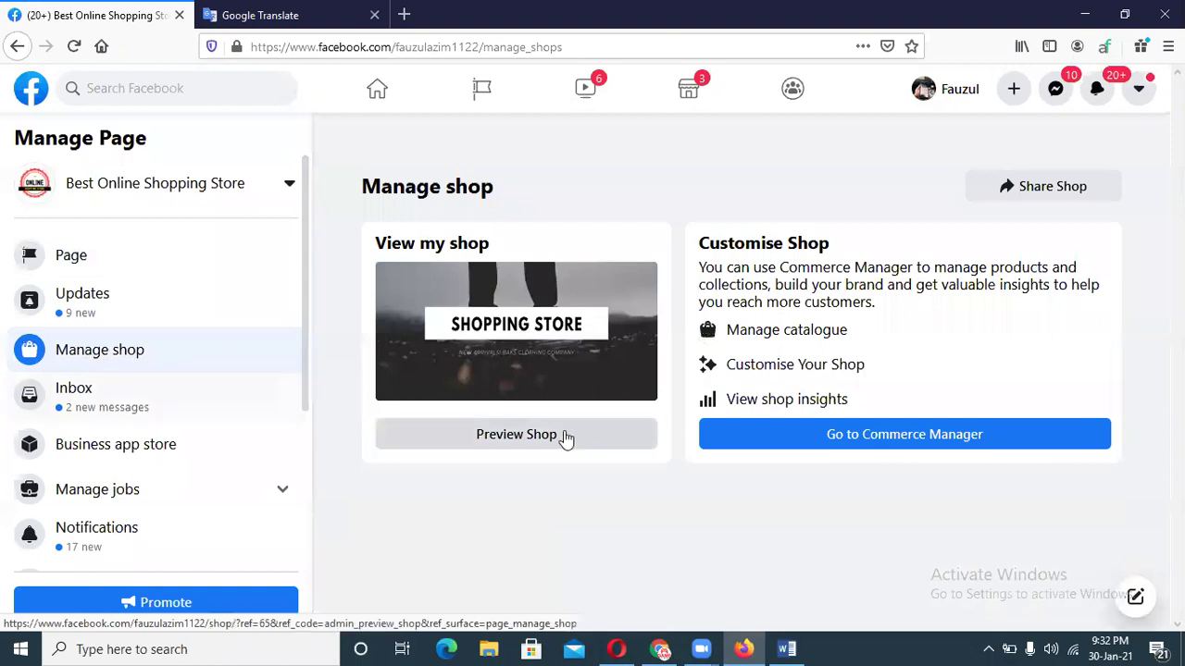
left_click(520, 443)
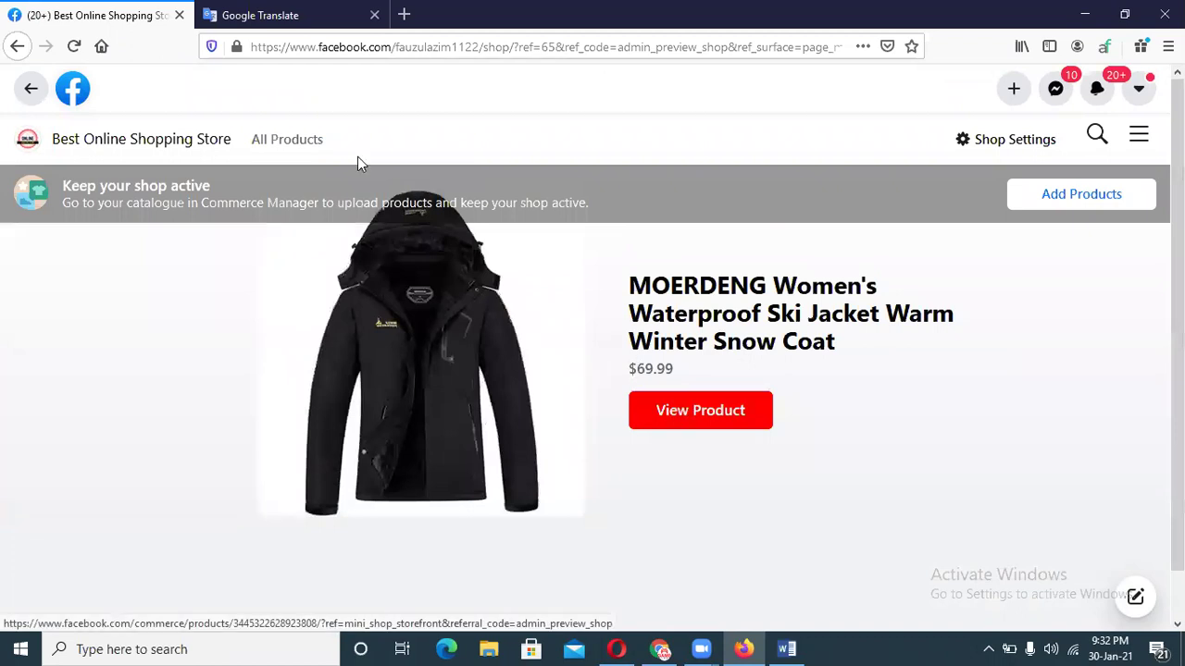
Show all products in the shop preview and sort them by Newest.
left_click(317, 152)
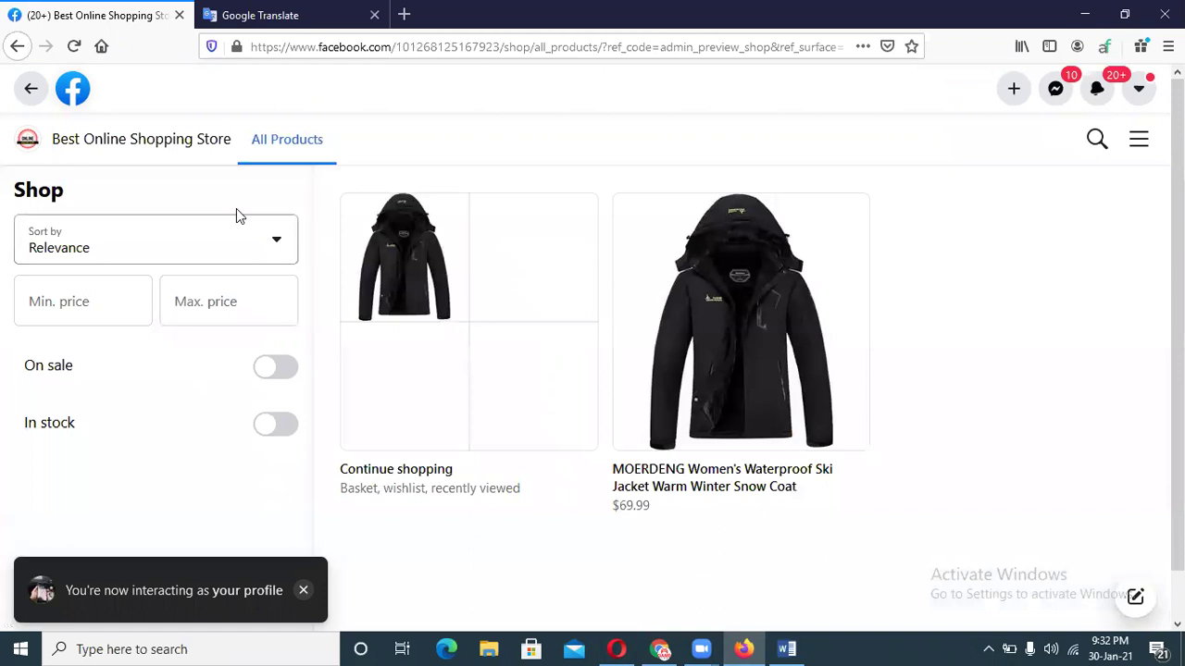
scroll(878, 400, "down", 1)
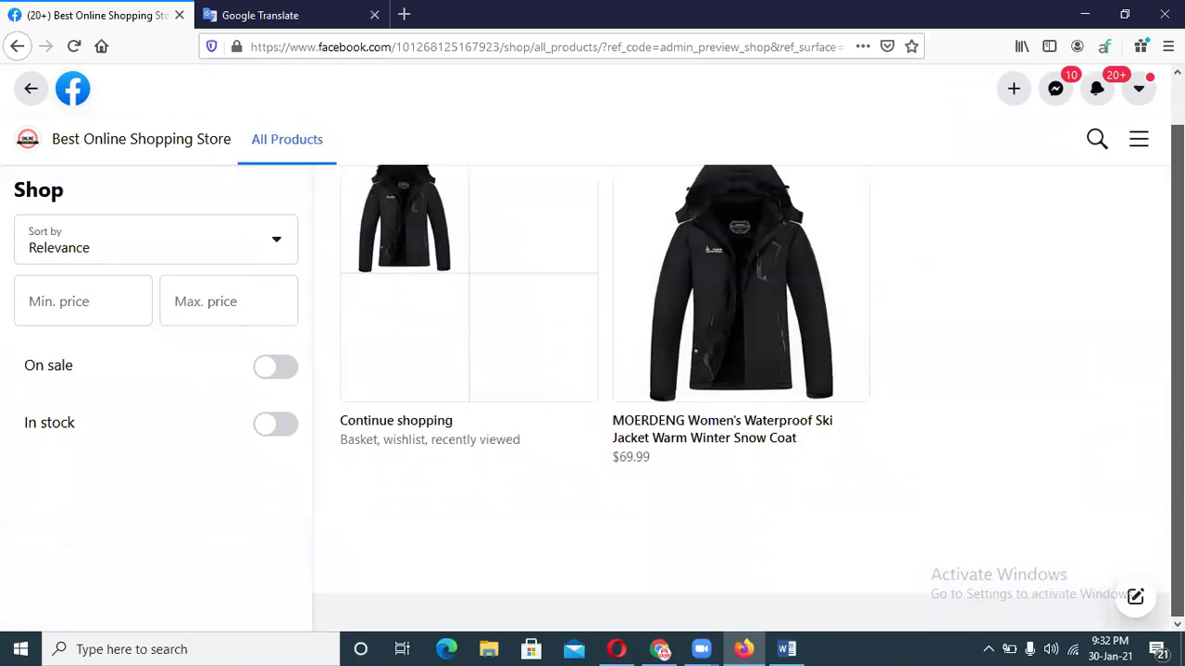
scroll(477, 386, "up", 1)
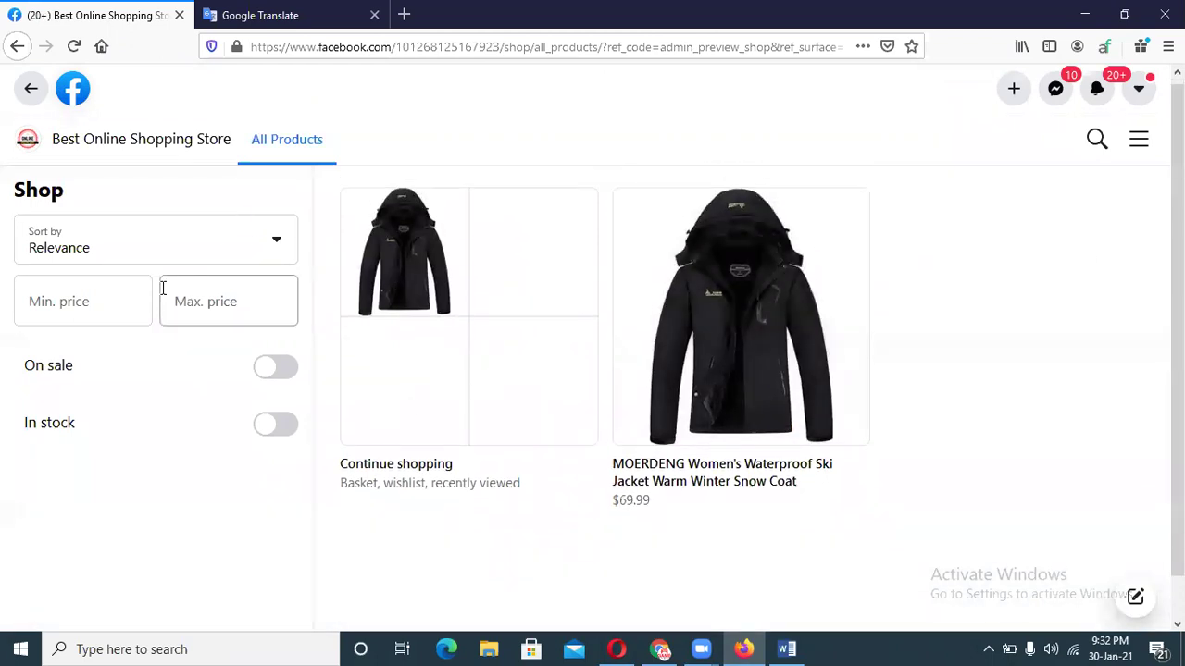
left_click(257, 246)
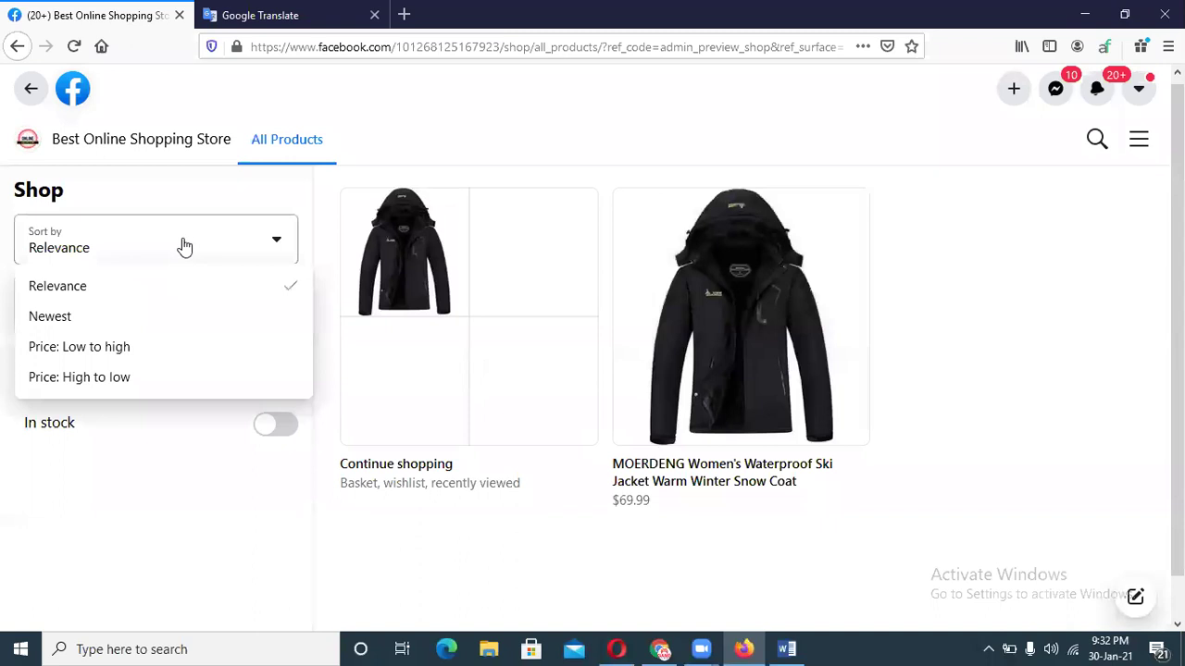
left_click(96, 316)
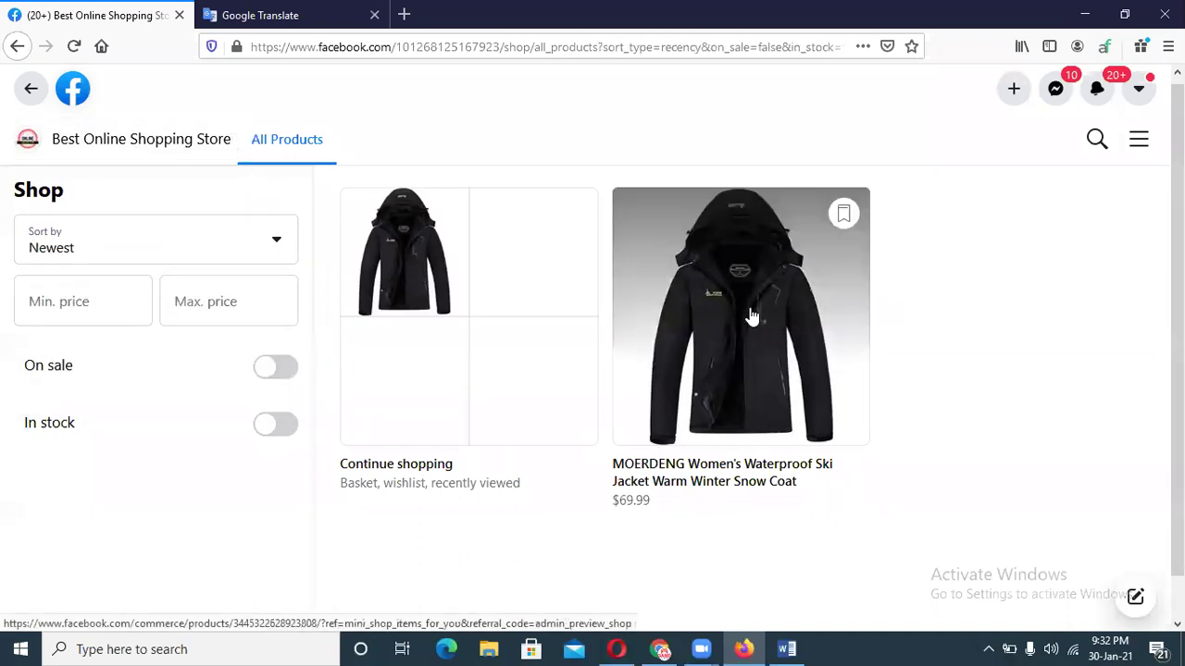
Reload the product list, check the shop's front page for the new item, and return to all products.
left_click(82, 43)
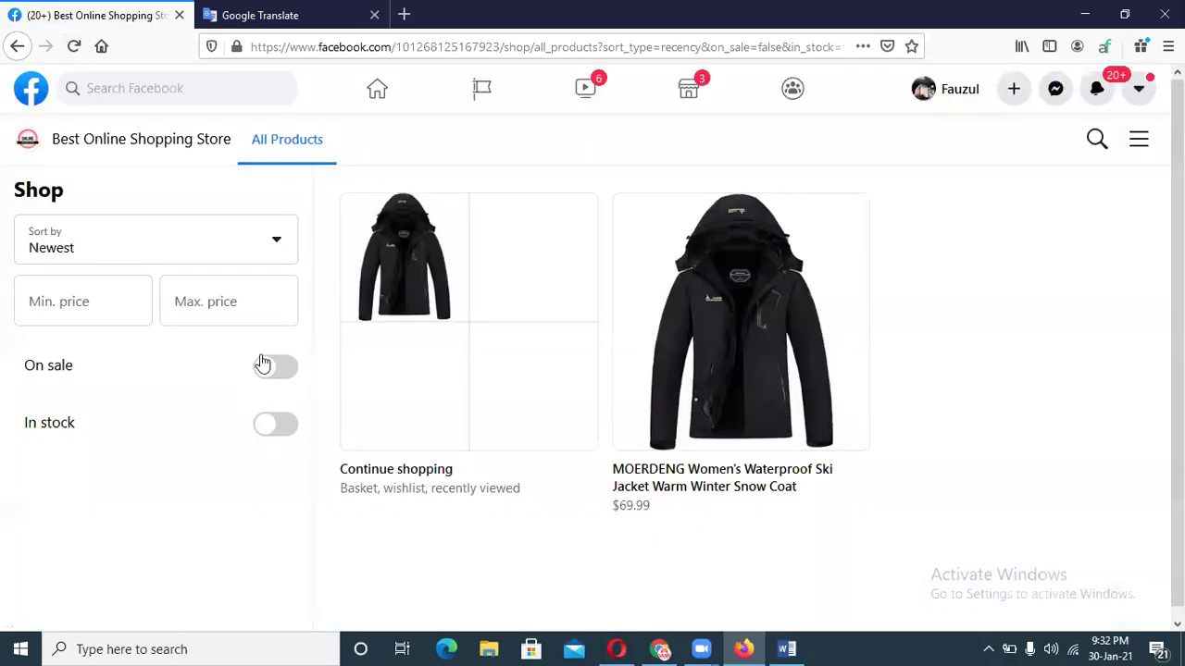
left_click(205, 148)
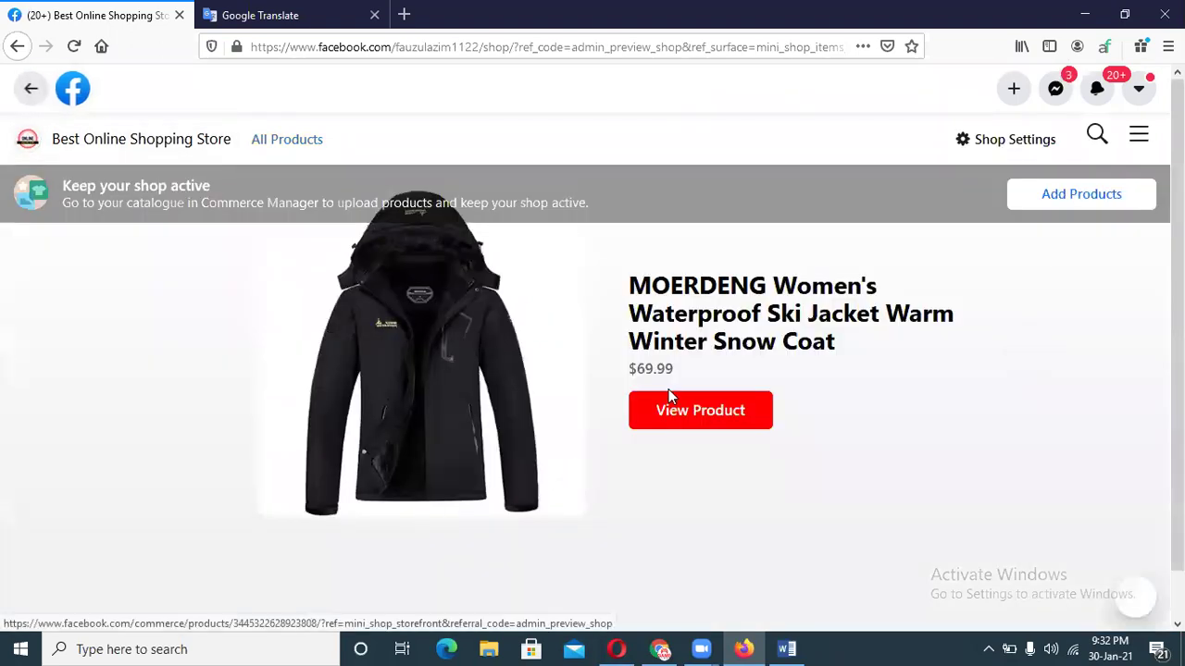
scroll(670, 396, "down", 1)
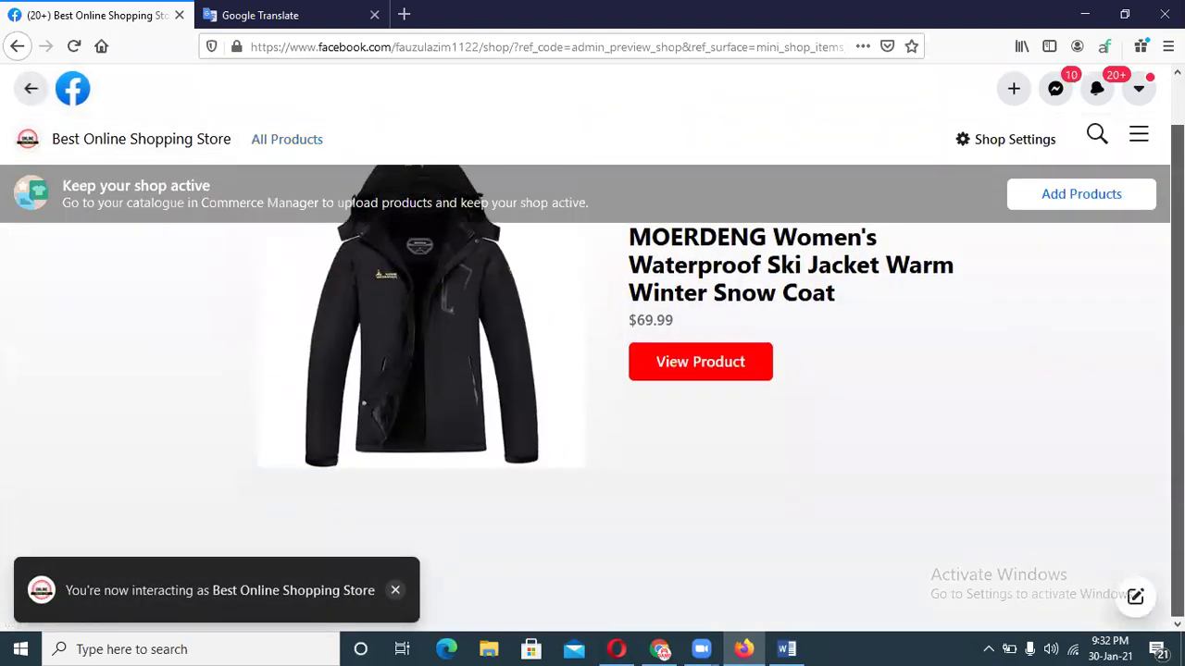
scroll(671, 396, "up", 1)
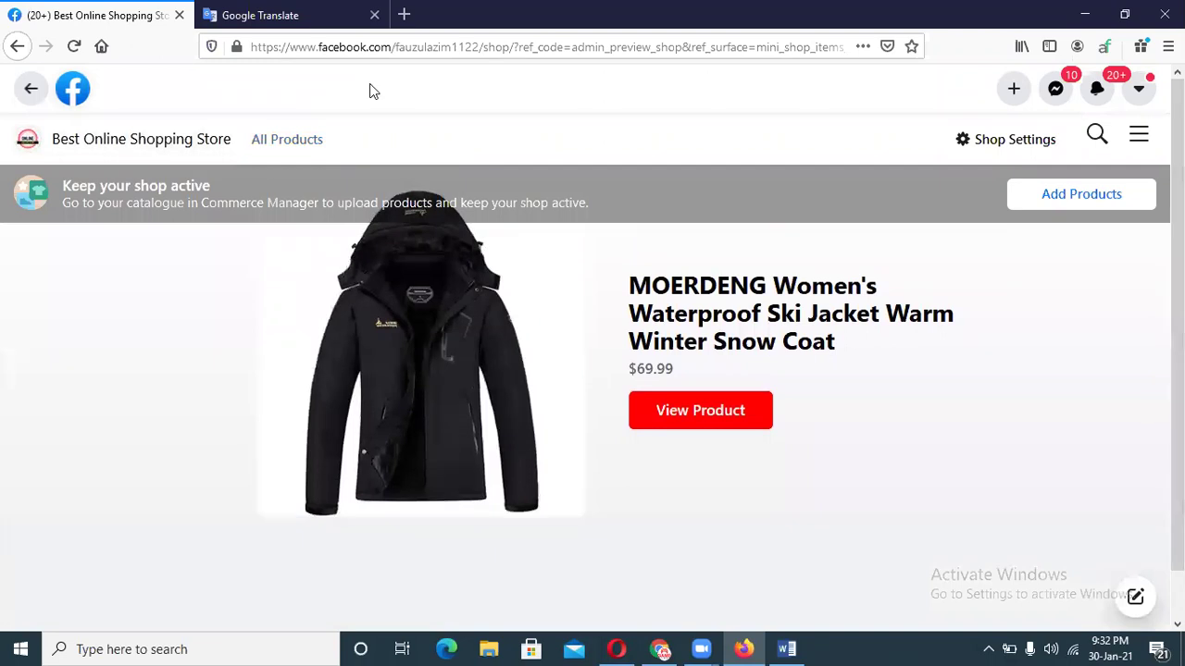
left_click(267, 153)
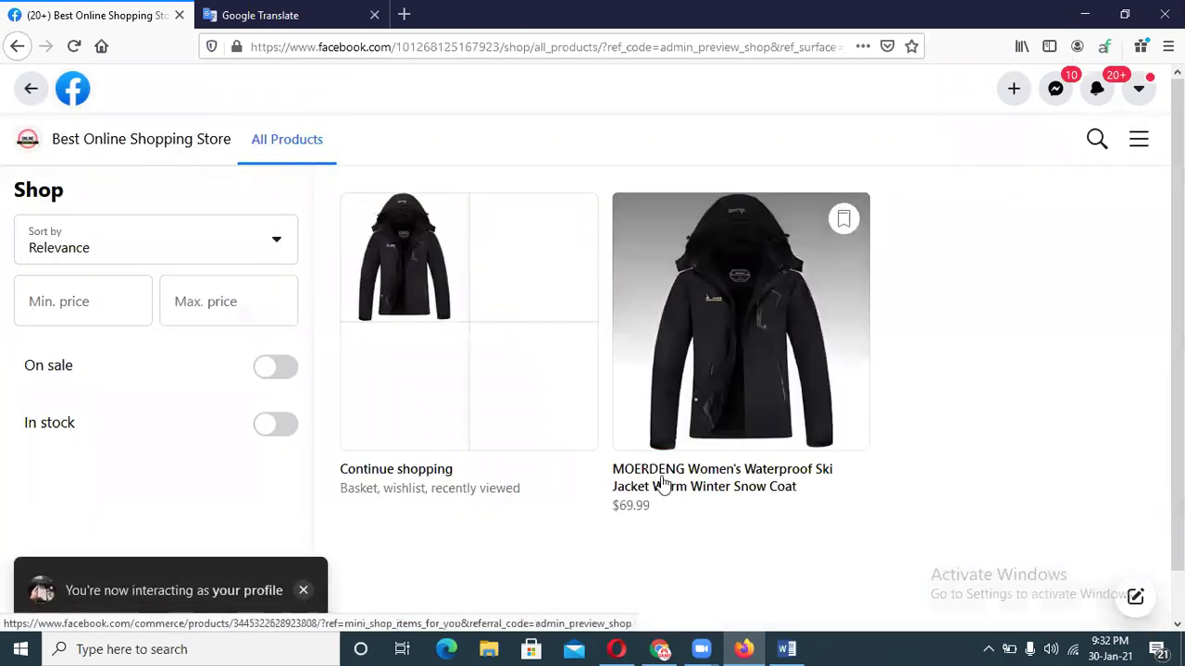
scroll(725, 423, "down", 1)
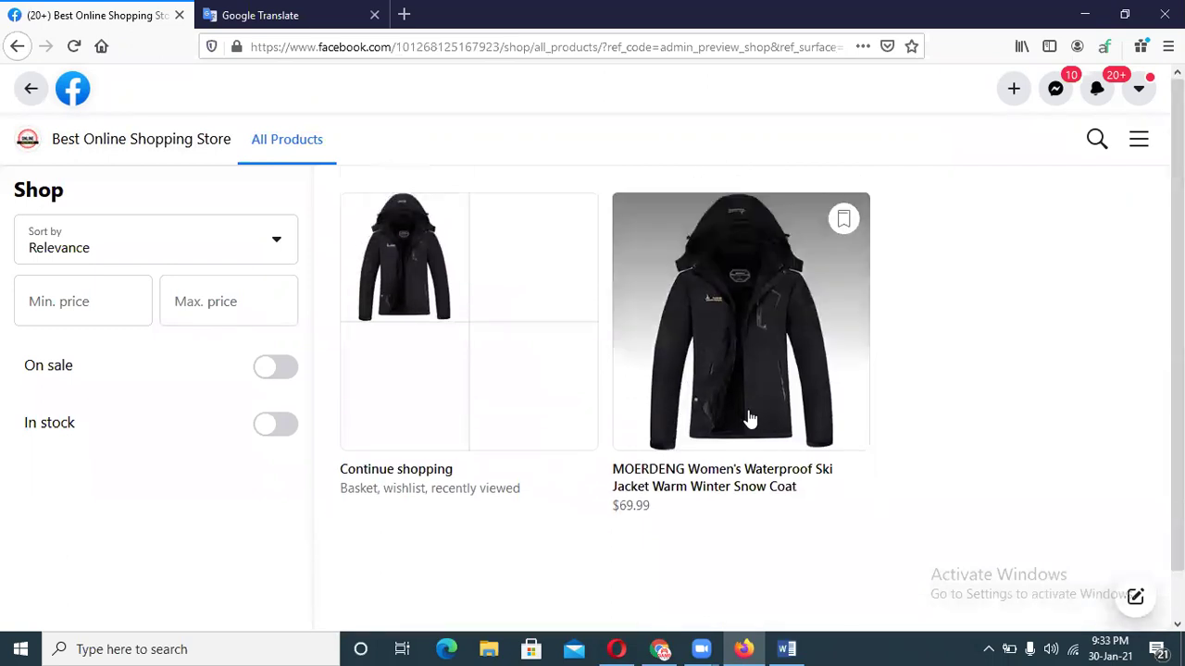
View the MOERDENG ski jacket's product page, browse its photos, and close it.
left_click(748, 414)
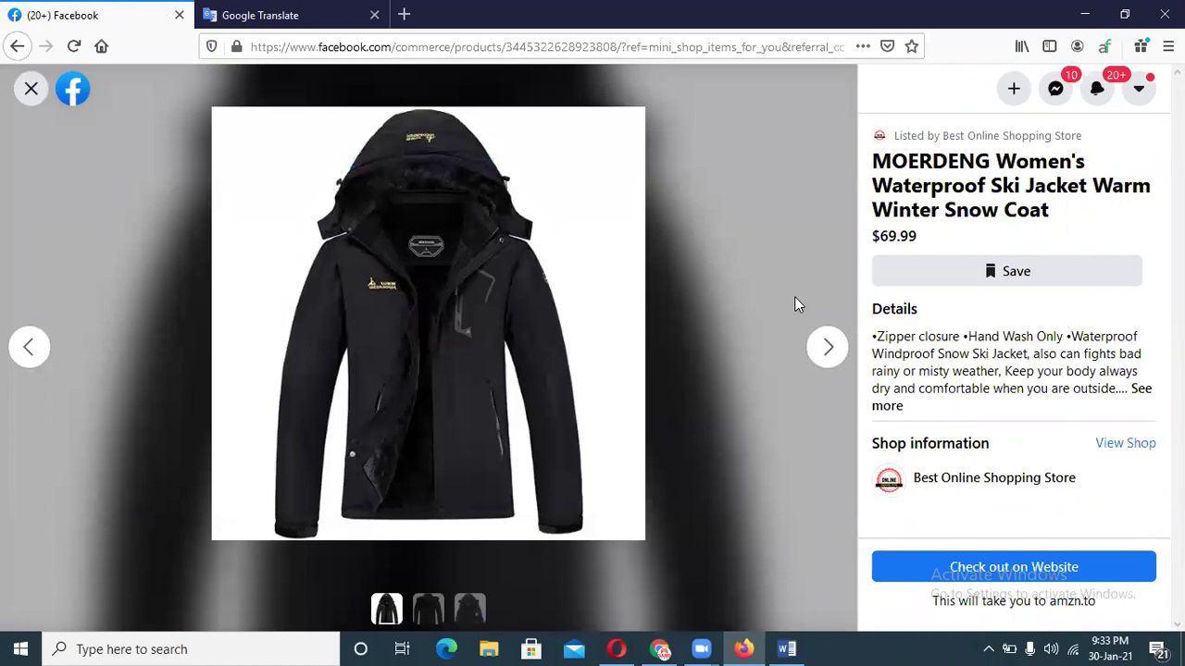
left_click(829, 349)
left_click(30, 350)
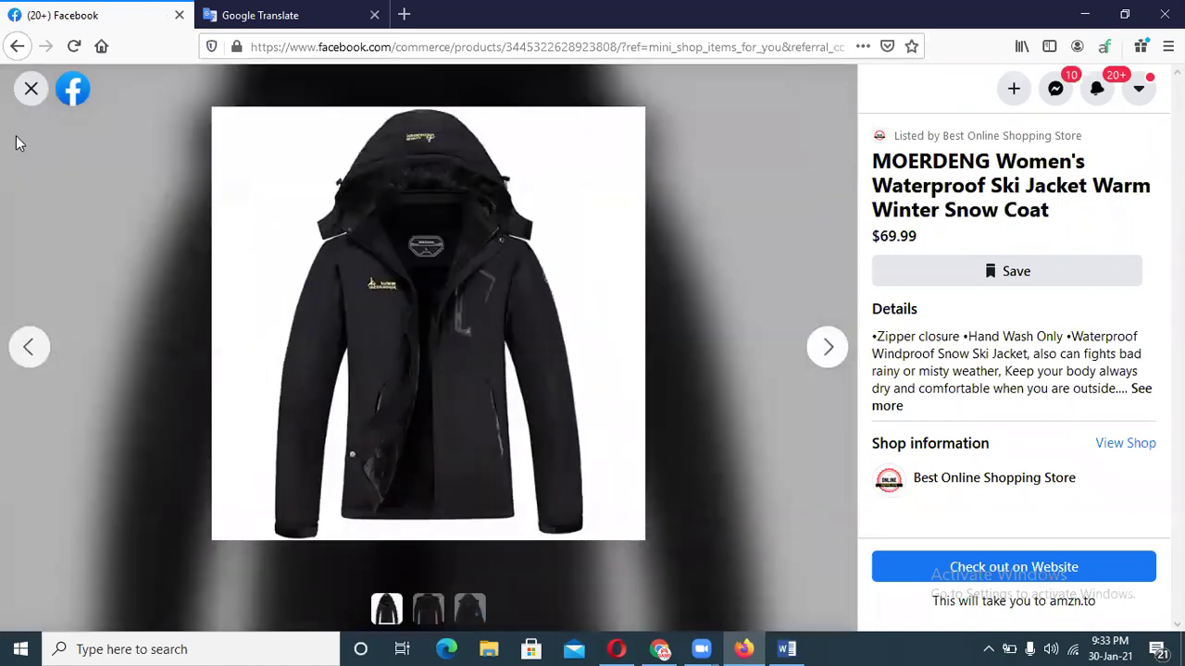
left_click(30, 88)
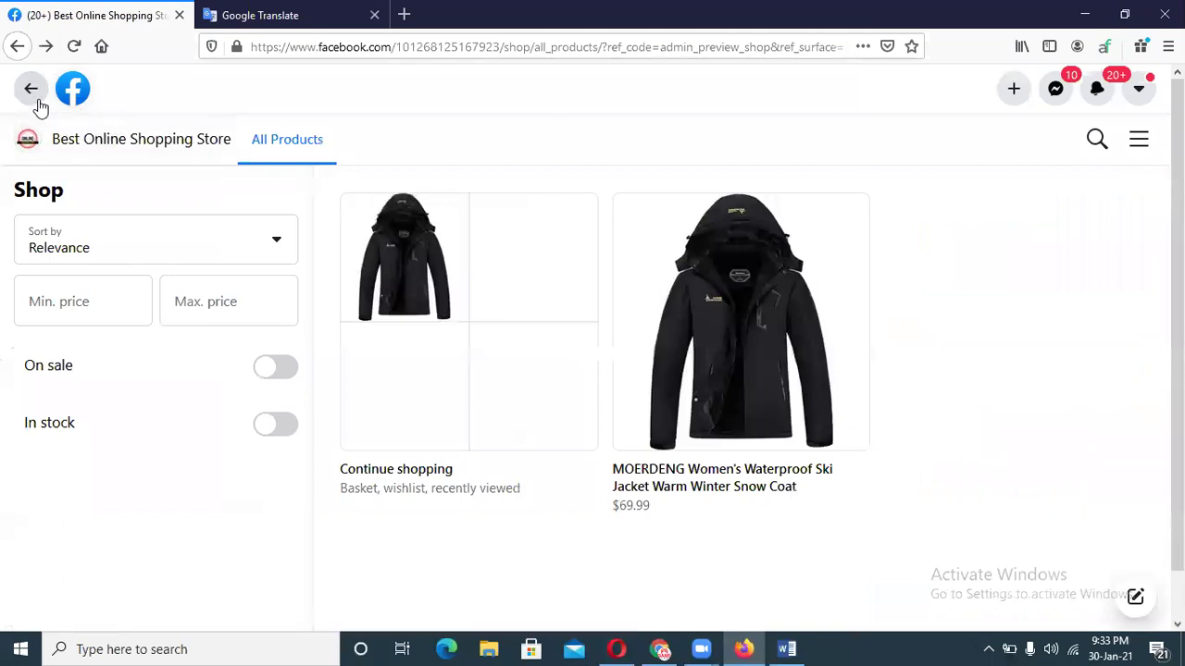
Go back through the shop preview to the Manage shop page and open Commerce Manager.
left_click(30, 88)
left_click(31, 86)
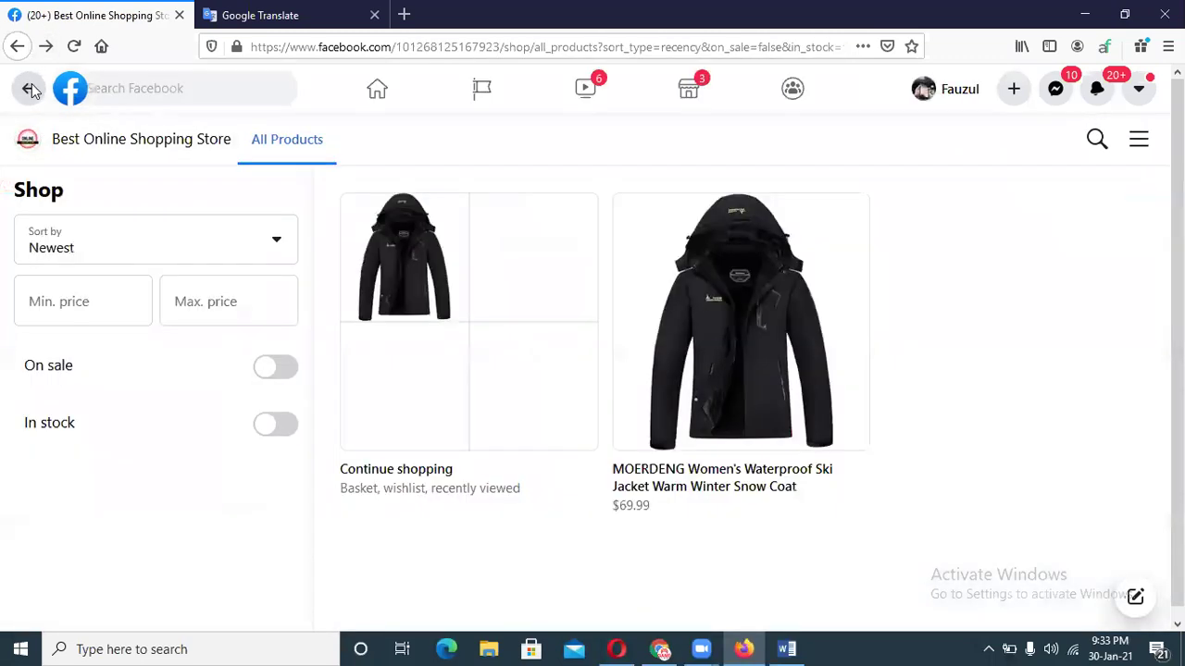
left_click(16, 46)
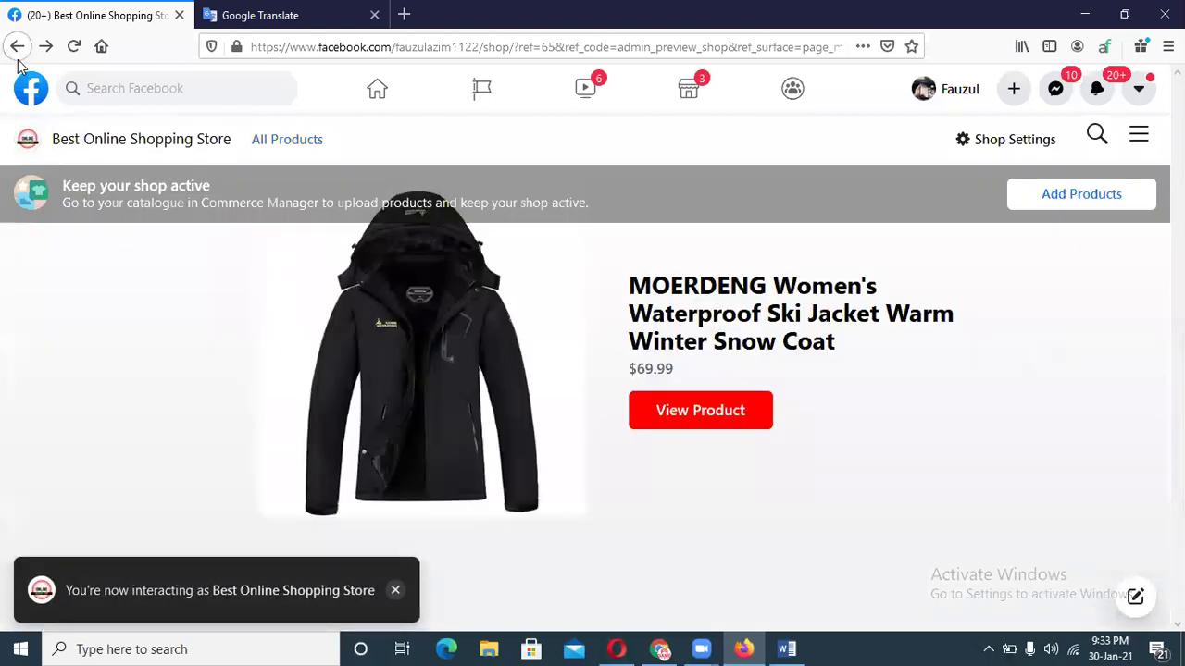
left_click(17, 47)
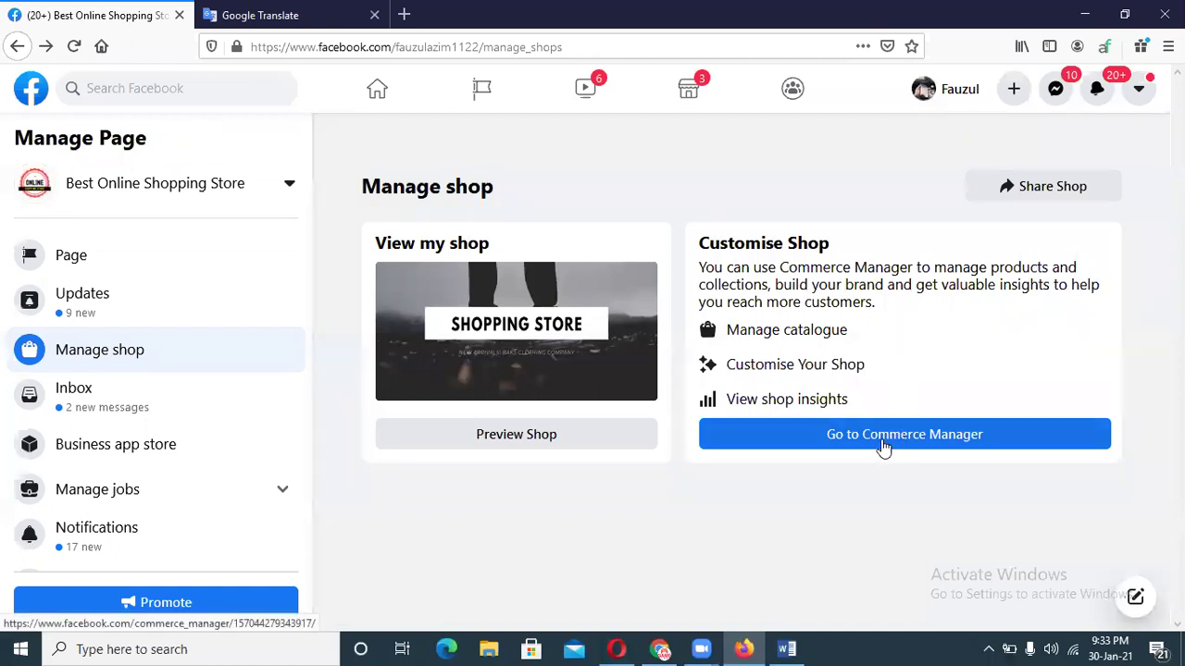
left_click(884, 444)
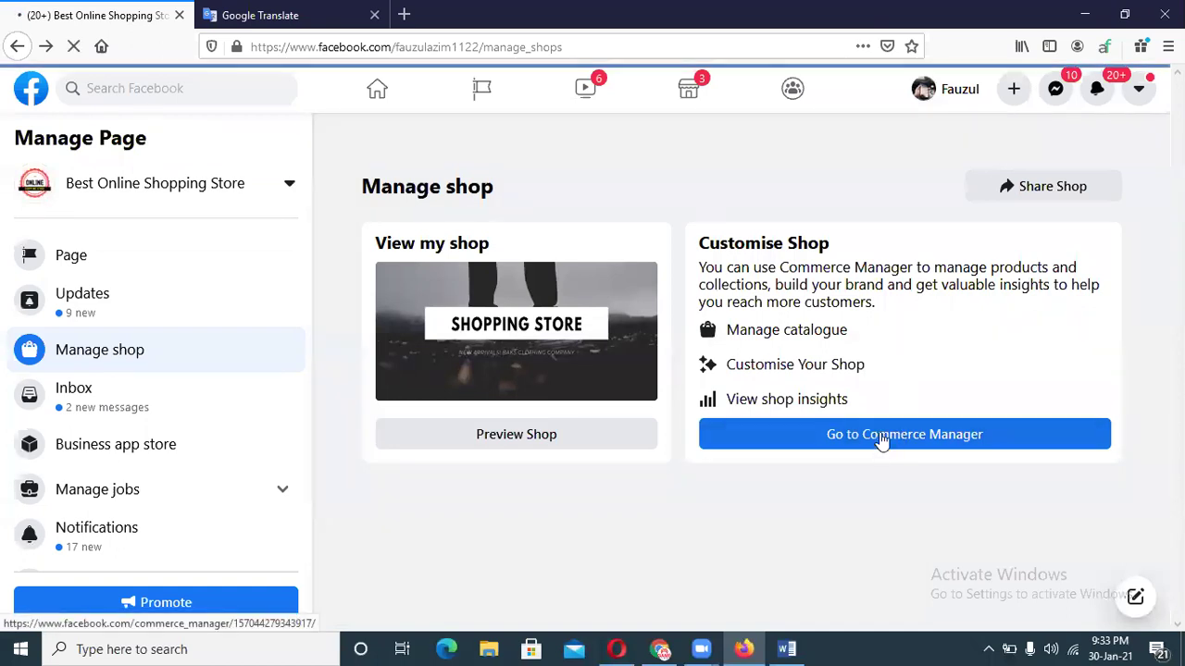